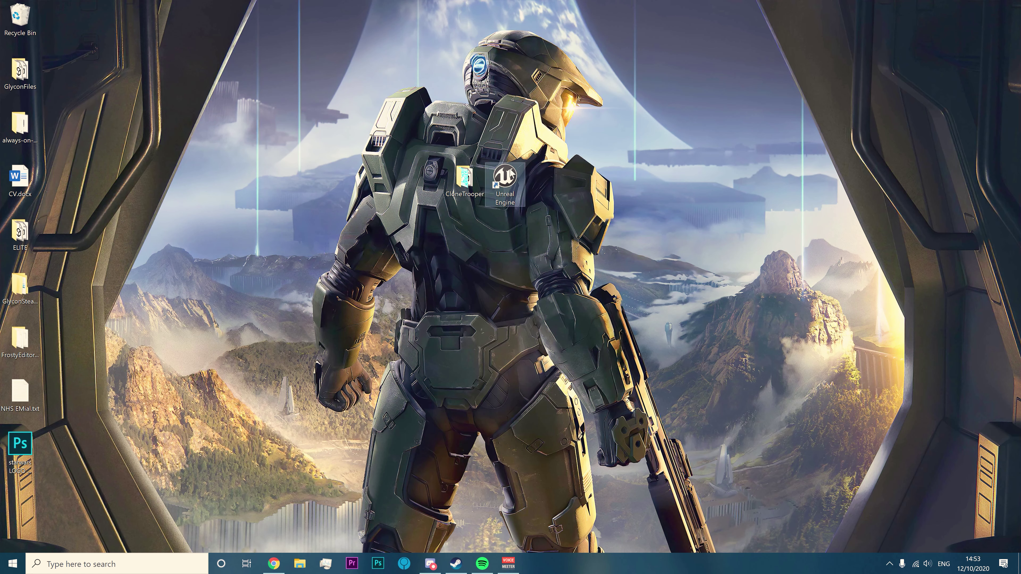
Open the CloneTrooper folder on the desktop and look through its model and texture files
double_click(464, 177)
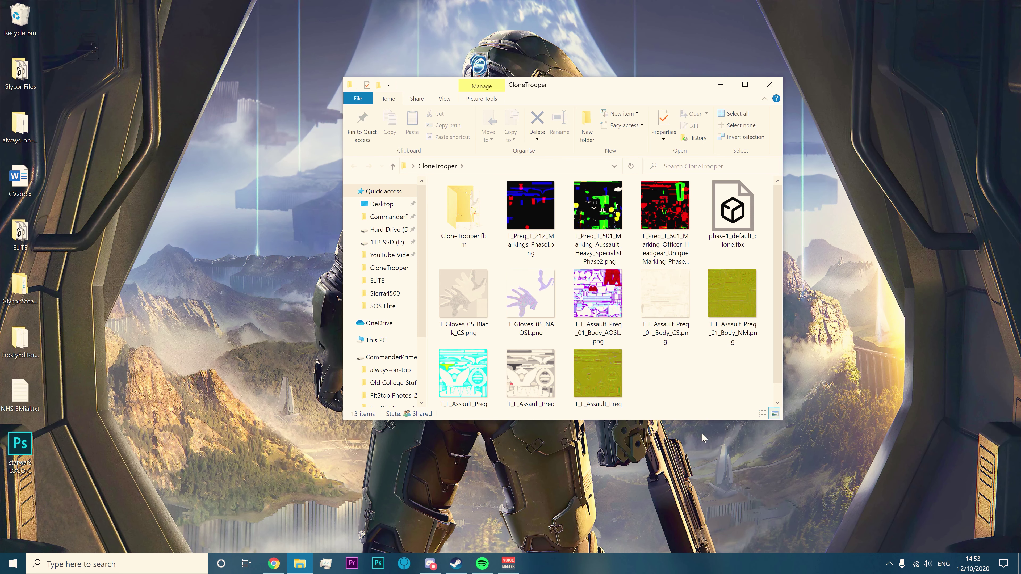
scroll(692, 360, down, 1)
scroll(691, 363, up, 1)
click(720, 85)
Launch Unreal Engine and choose the Blank template from Film, Television, and Live Events for a new project
double_click(522, 193)
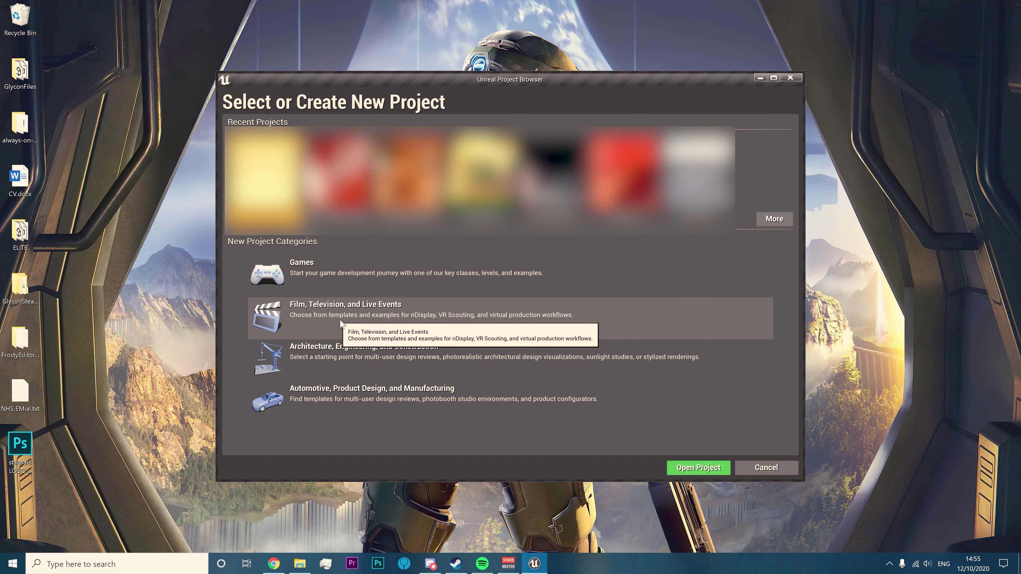
click(308, 320)
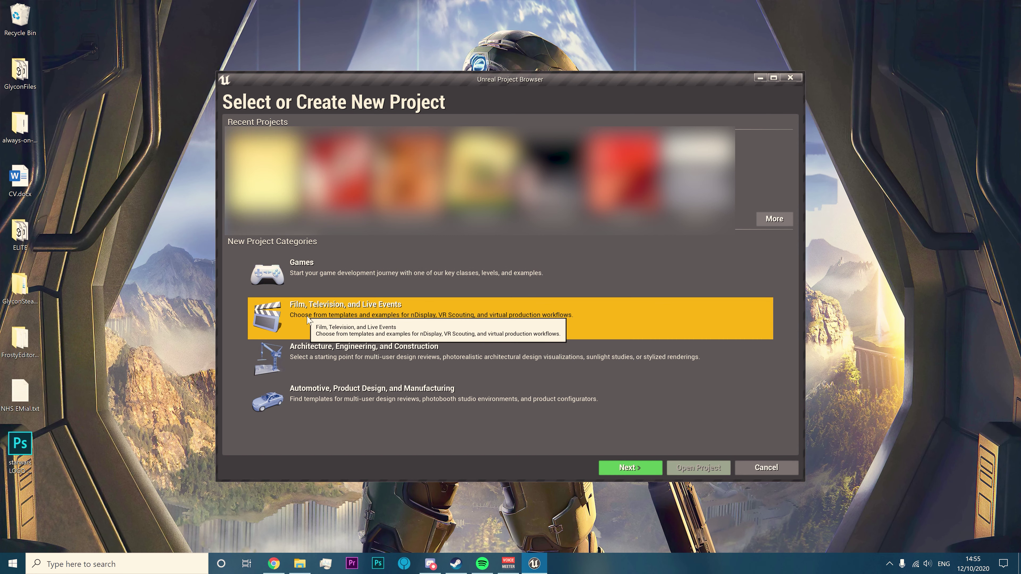
click(625, 468)
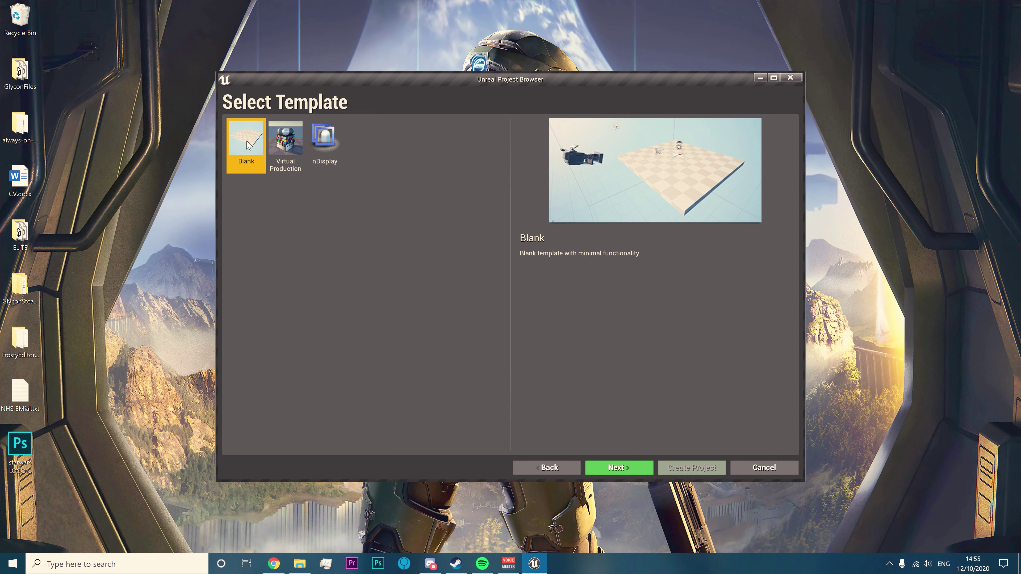
click(635, 471)
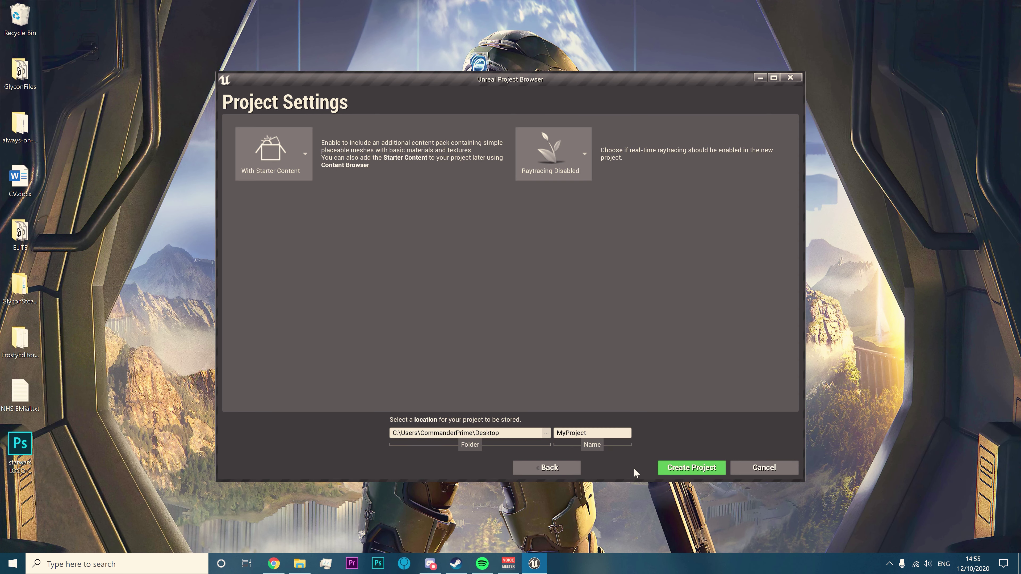
Review the starter content and raytracing choices in the project settings without changing them
click(271, 155)
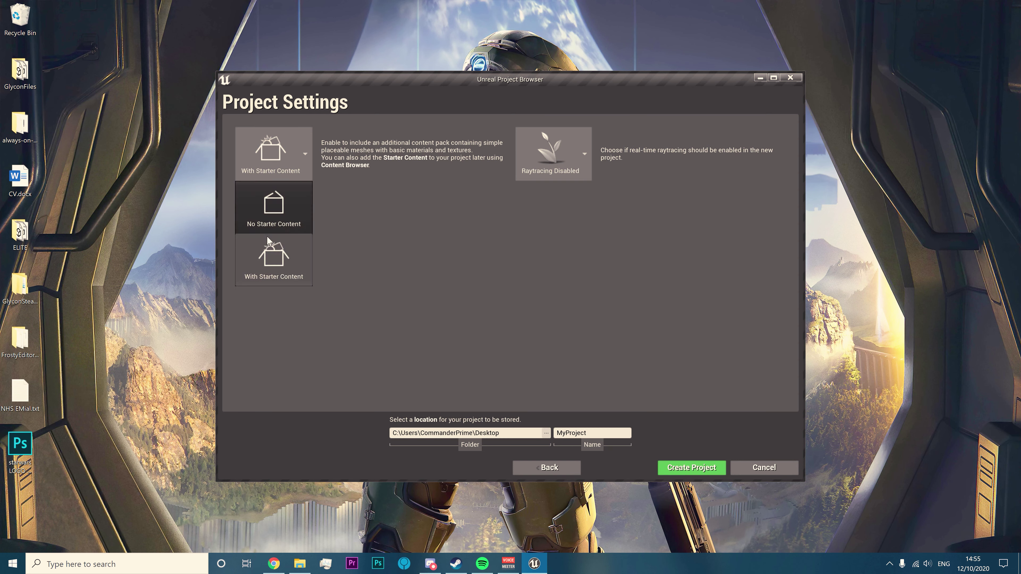
click(458, 238)
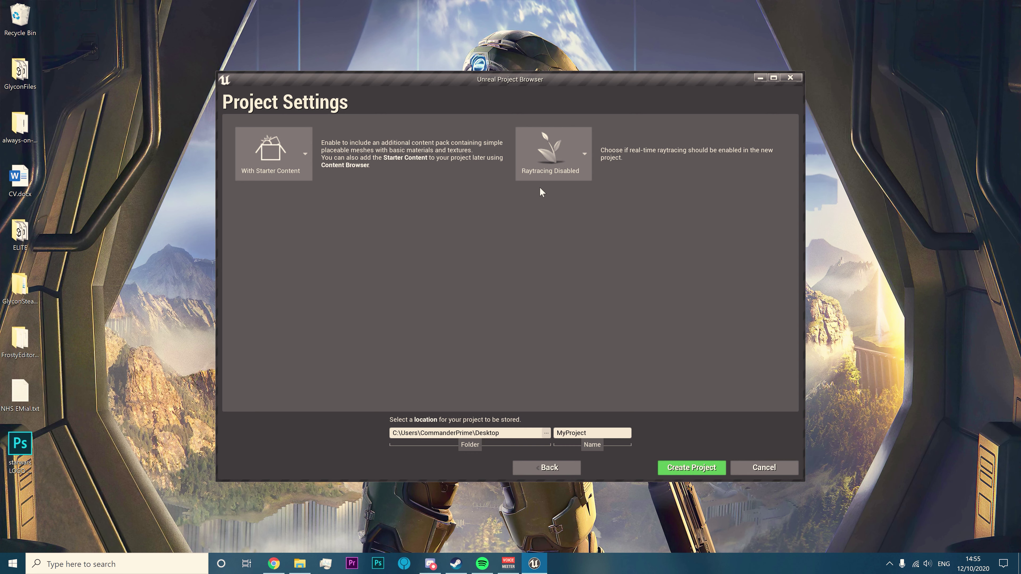
click(571, 174)
click(573, 177)
click(571, 173)
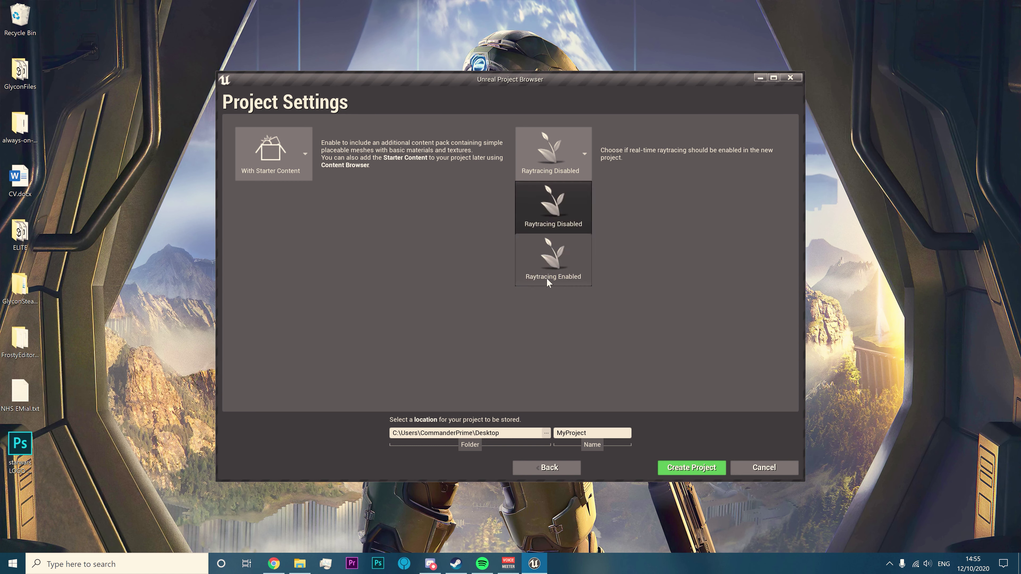
click(647, 291)
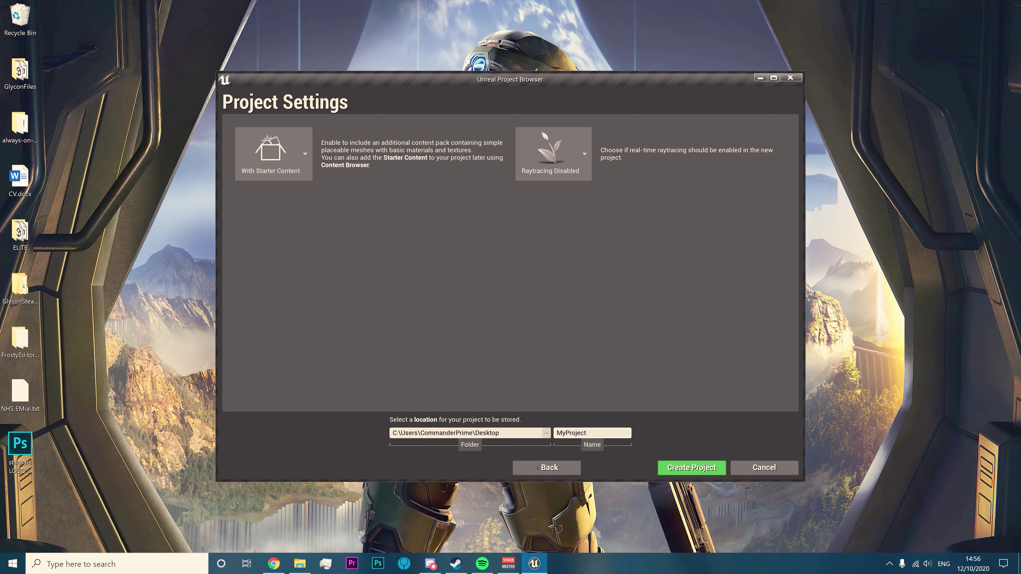
Name the project YouTubeProject and create it with starter content and raytracing disabled
click(579, 433)
text(YouTubeProk)
text(ect)
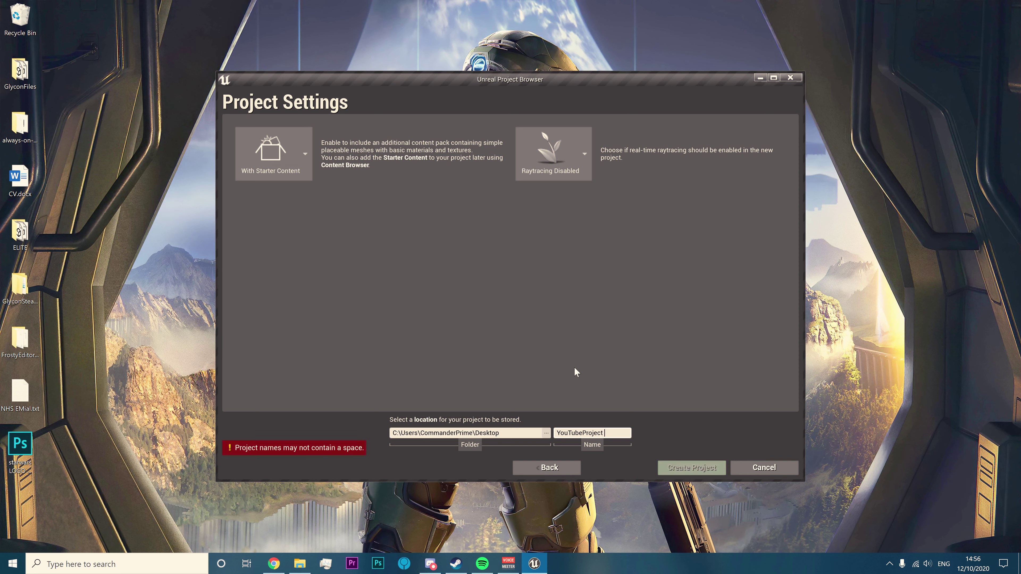
key(BackSpace)
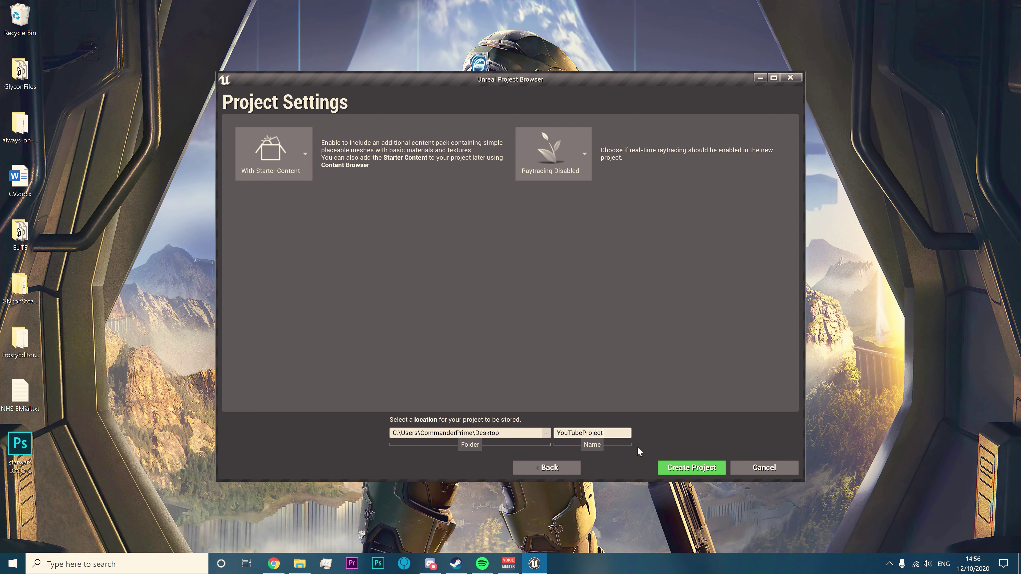
click(688, 468)
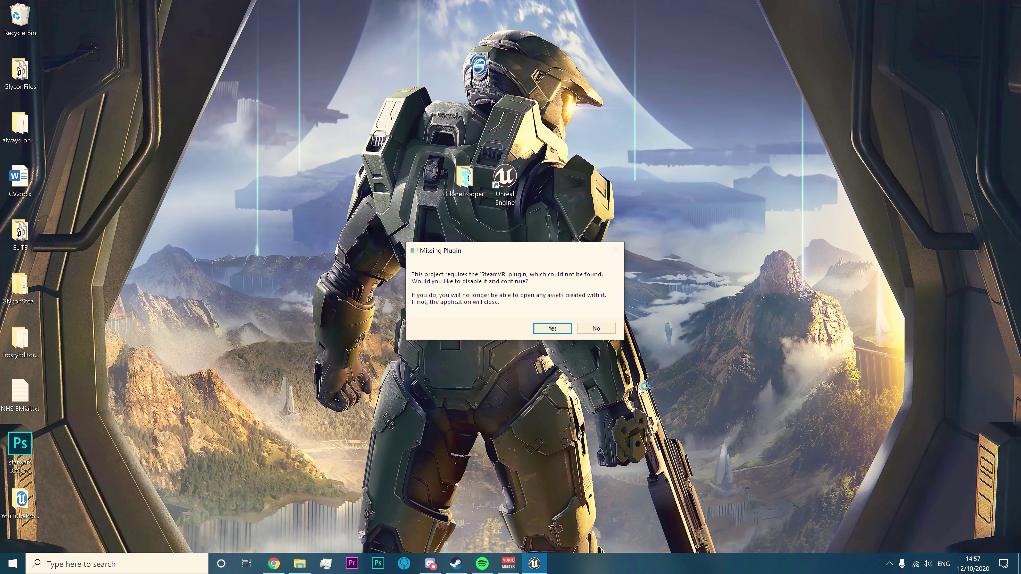
Disable the missing SteamVR plugin and update the out-of-date project file
click(550, 329)
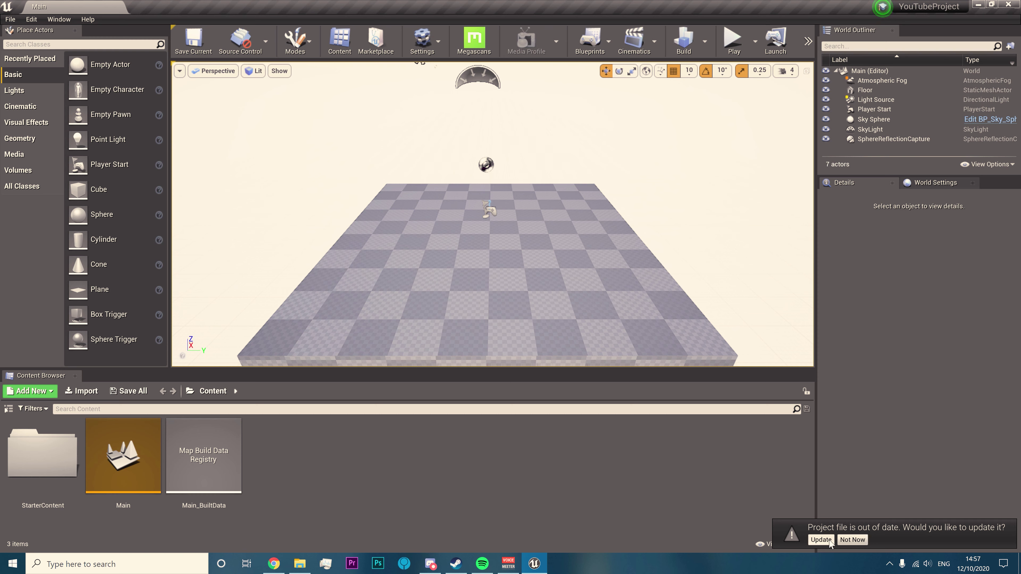
click(821, 539)
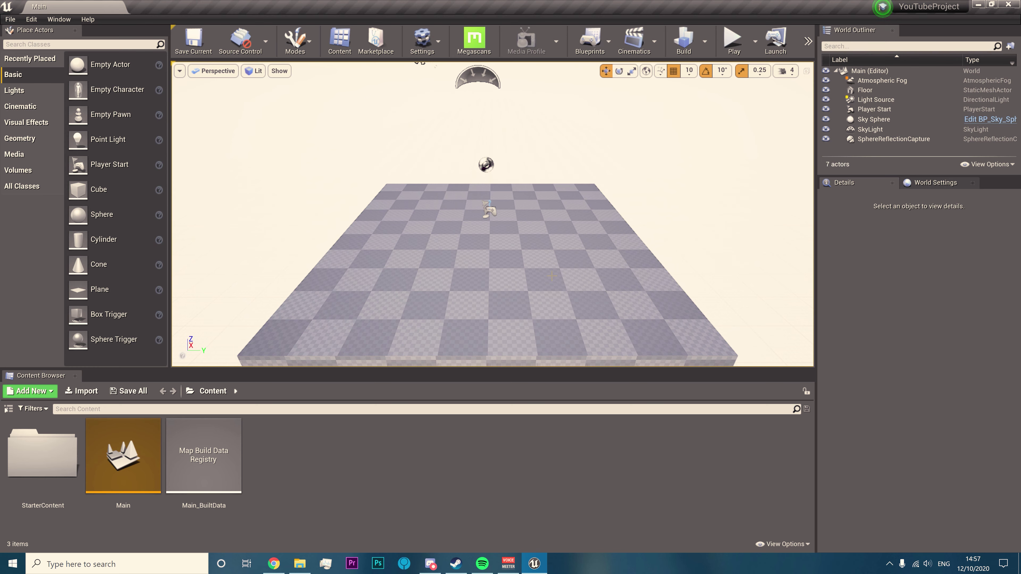
Bring all the CloneTrooper textures and phase1_default_clone.fbx, without the CloneTrooper.fbm folder, into the project's Content folder
click(299, 564)
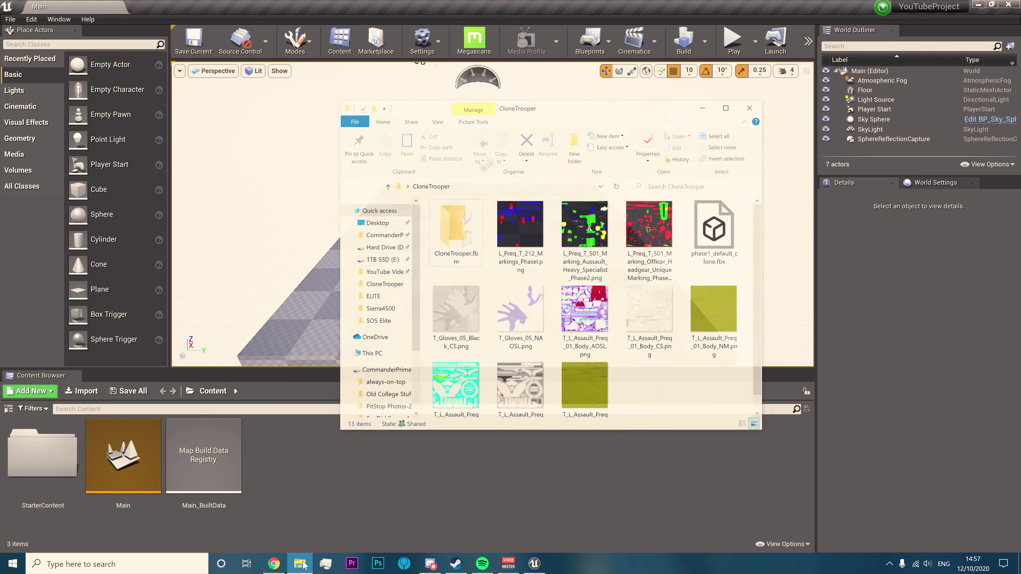
click(517, 232)
click(474, 236)
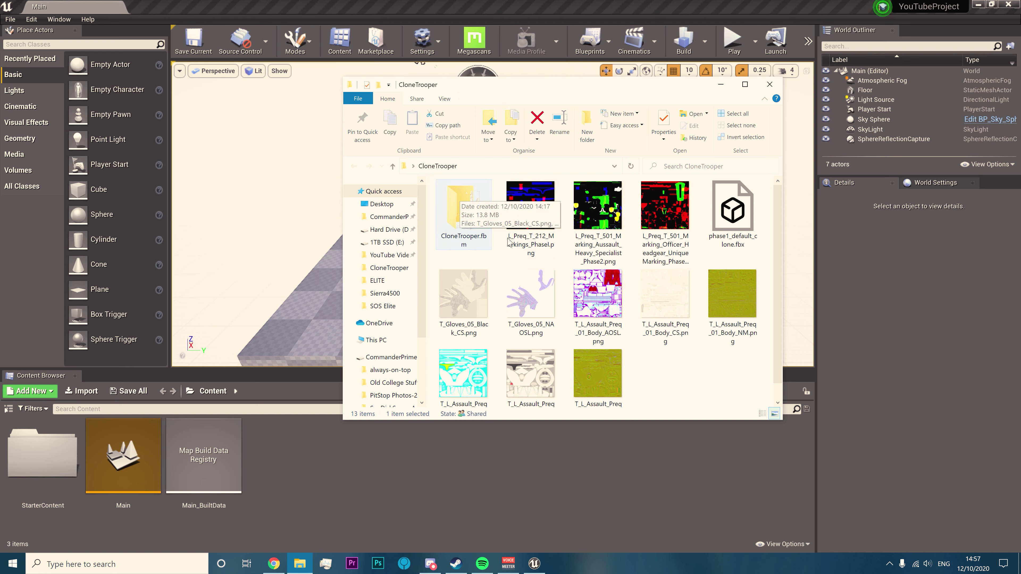
click(706, 376)
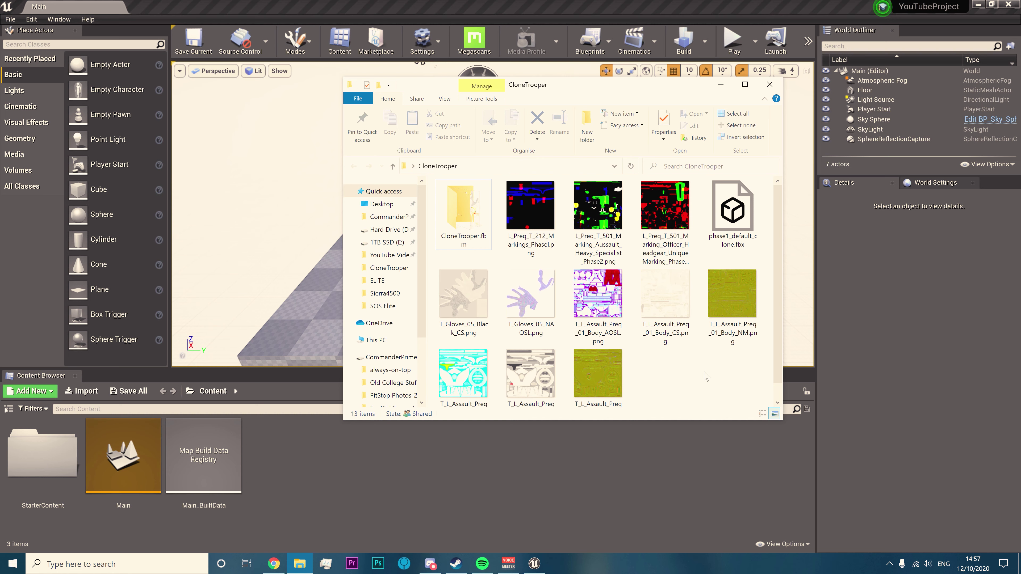
click(531, 205)
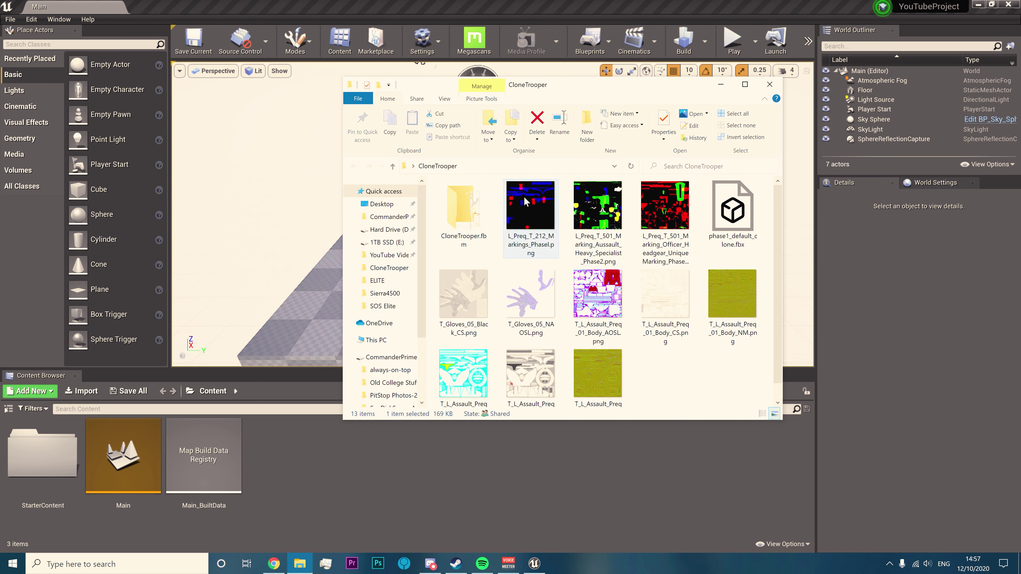
shift+click(613, 358)
scroll(612, 355, down, 1)
drag(587, 271, 515, 485)
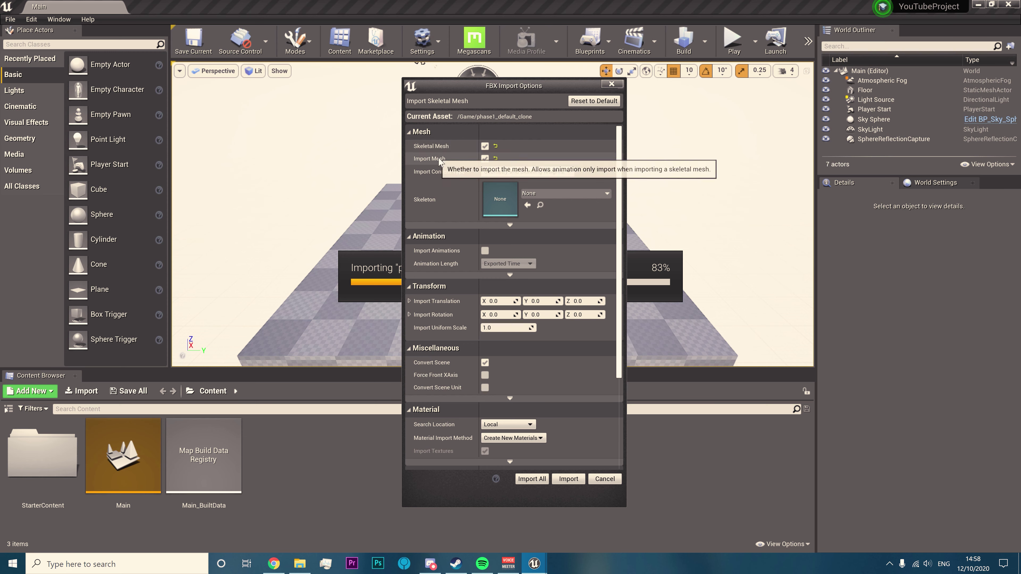
Turn off Skeletal Mesh to review the advanced static mesh import options, and turn it back on
click(485, 146)
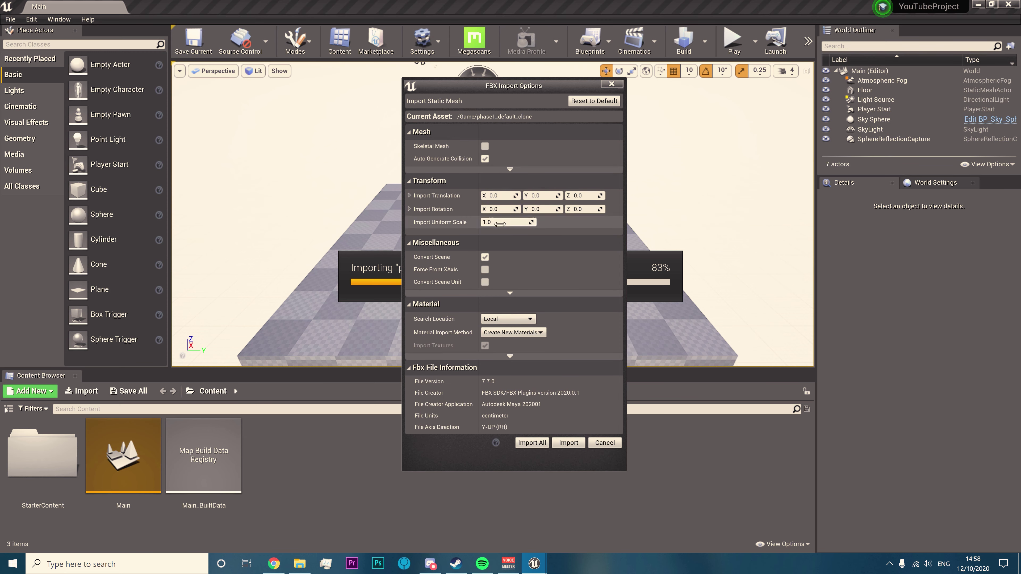
click(509, 171)
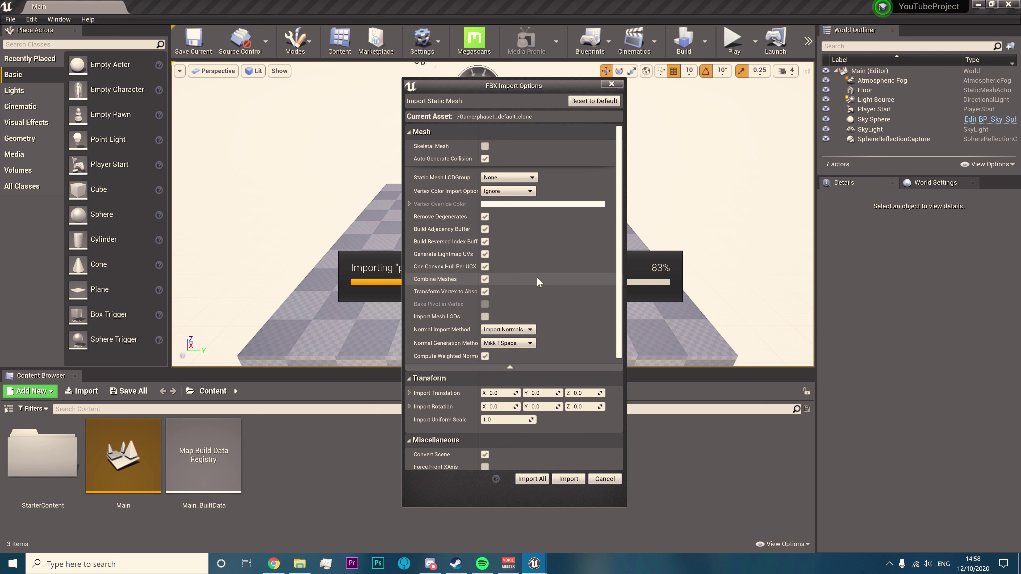
click(510, 368)
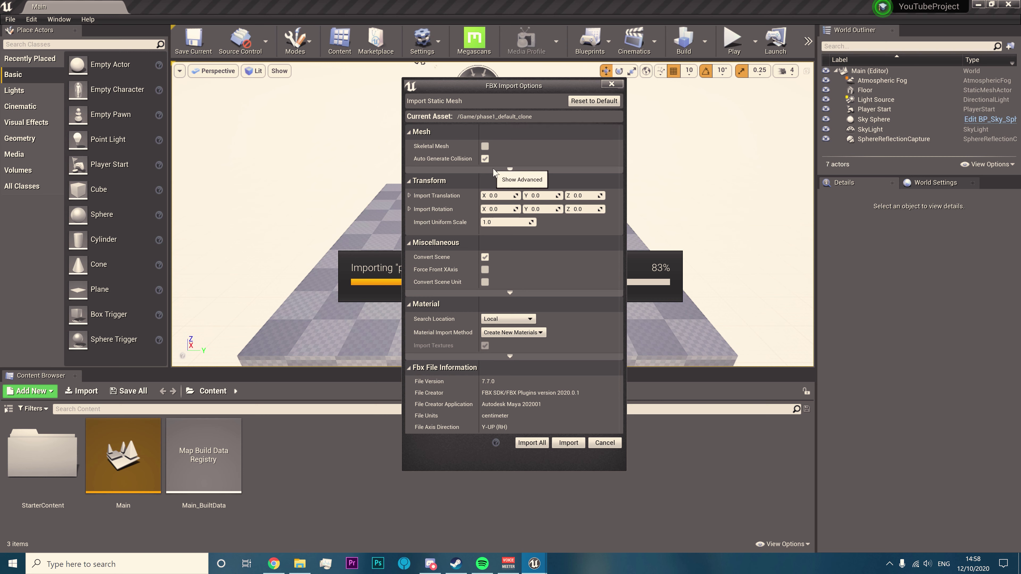
click(510, 170)
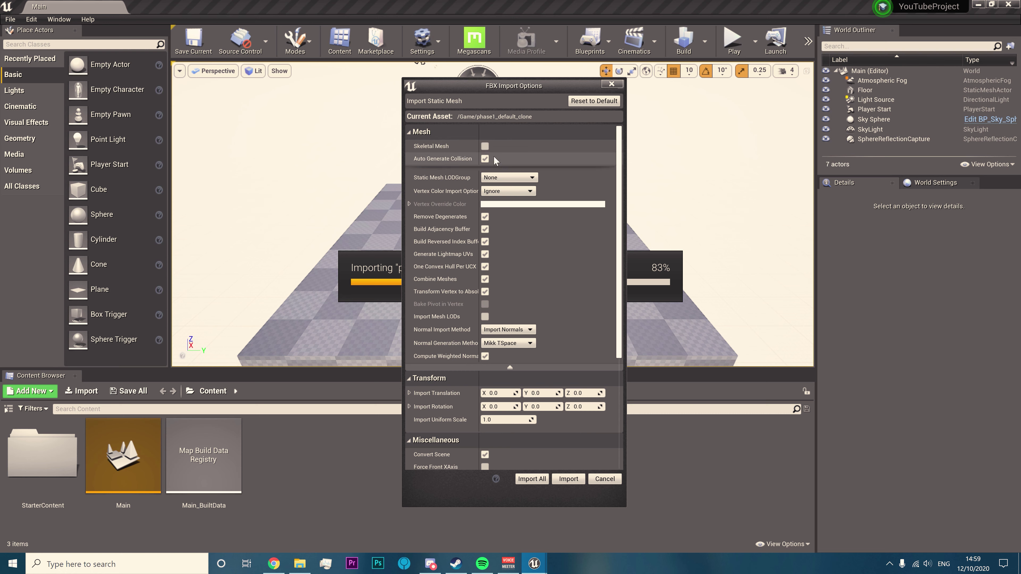
click(484, 146)
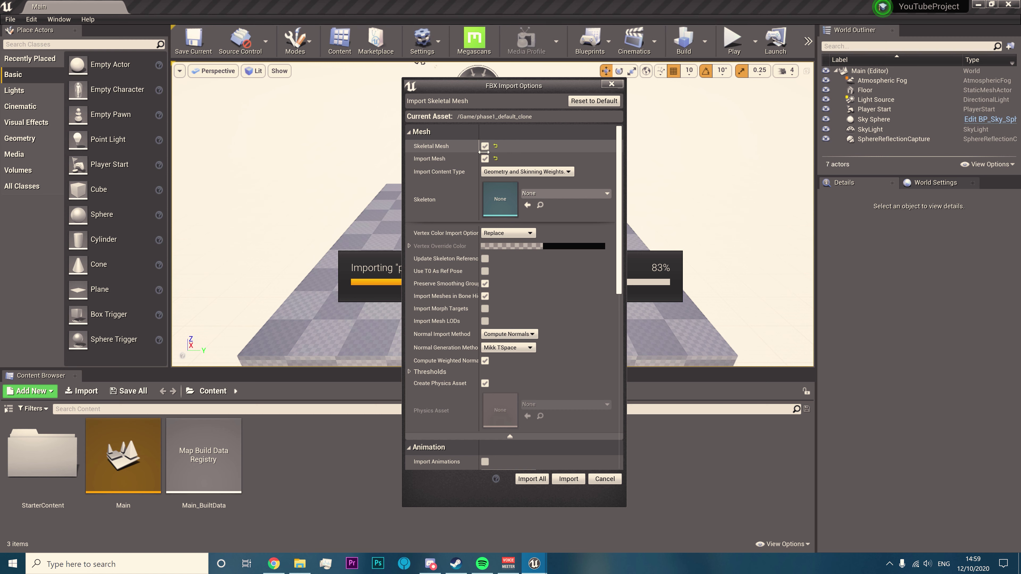
Import all of the clone model's contents as a skeletal mesh and close the message log
click(532, 479)
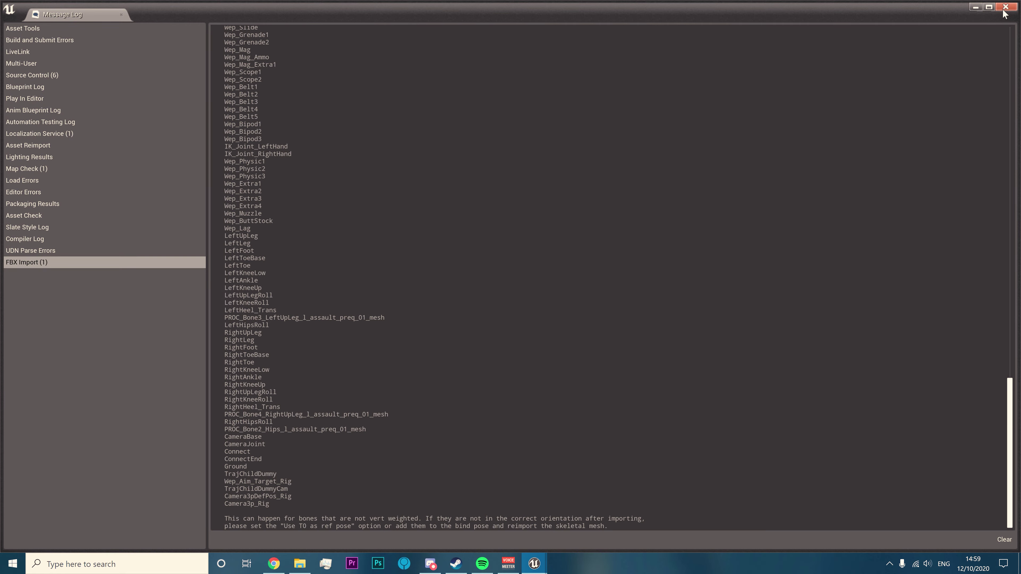
click(1006, 7)
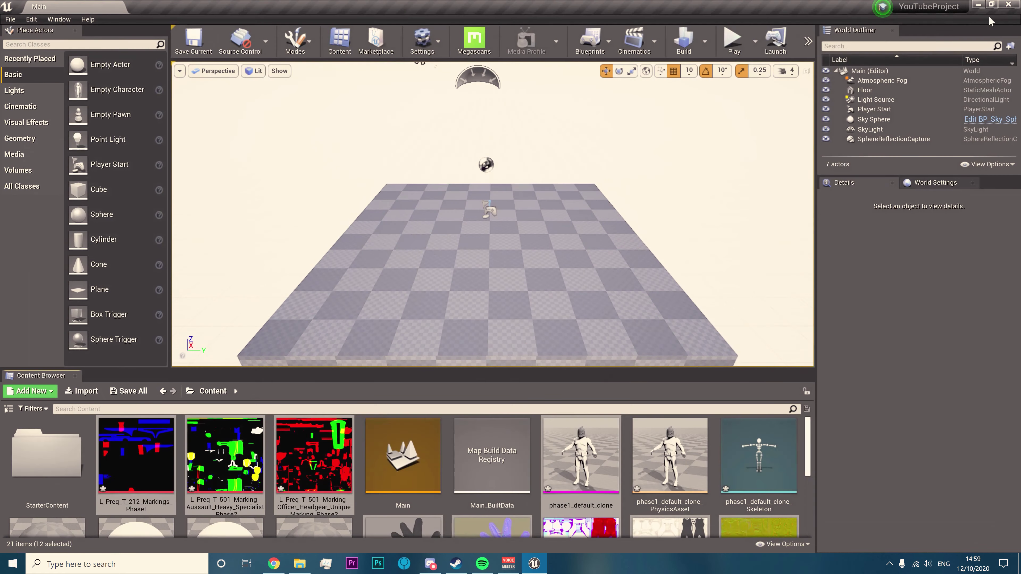
Create a folder named CloneTrooper in the Content folder for the imported assets
scroll(553, 500, down, 3)
scroll(446, 471, up, 3)
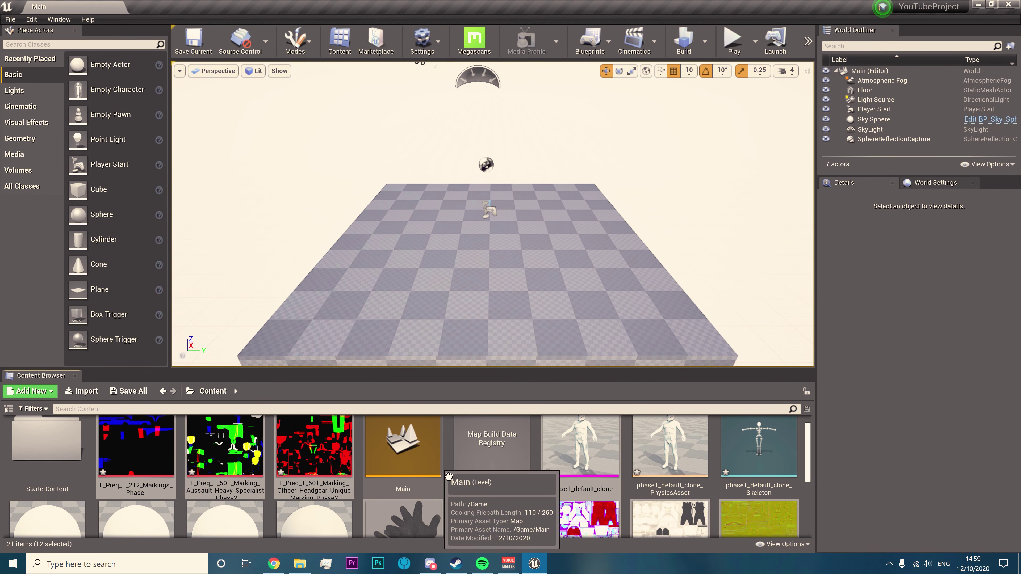
scroll(446, 470, down, 3)
scroll(447, 470, up, 3)
right_click(325, 487)
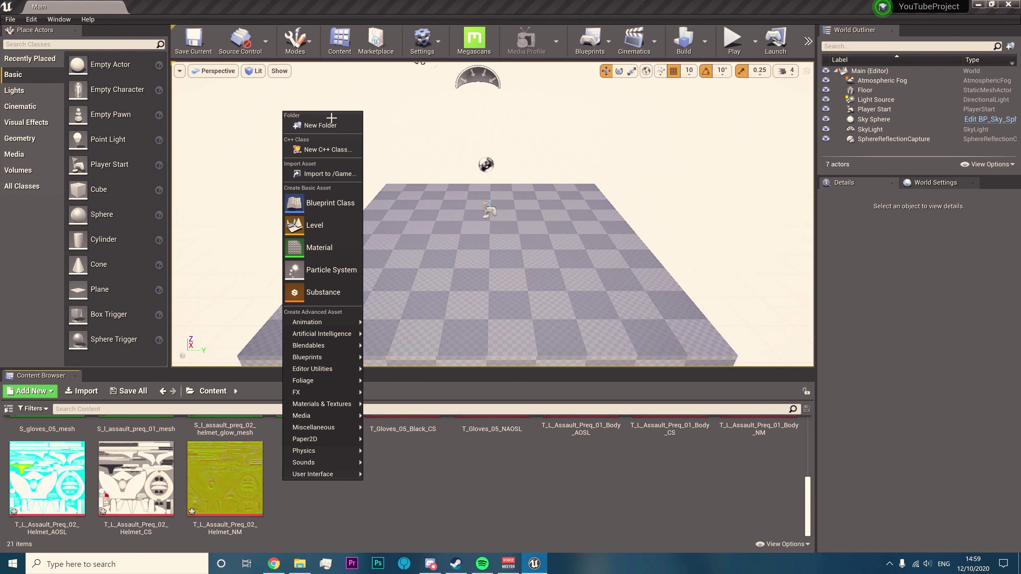
click(317, 121)
text(Clone)
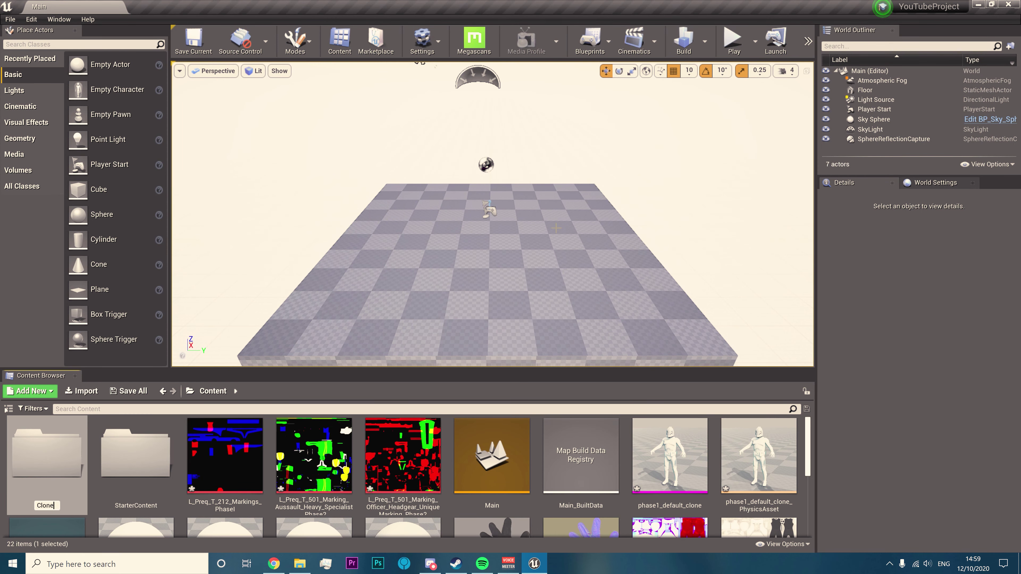
text(Trooper)
key(Return)
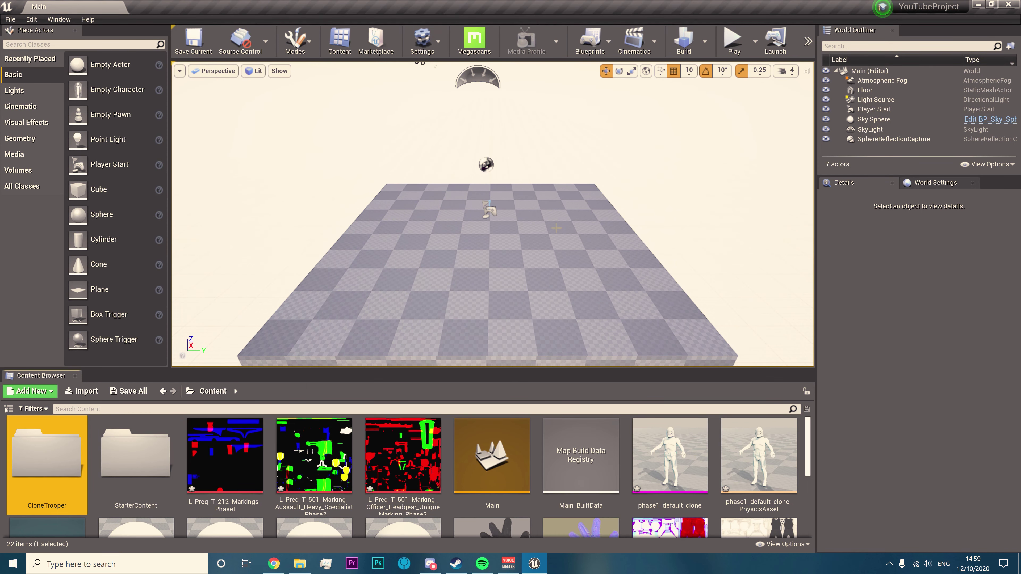
click(245, 457)
scroll(575, 491, down, 4)
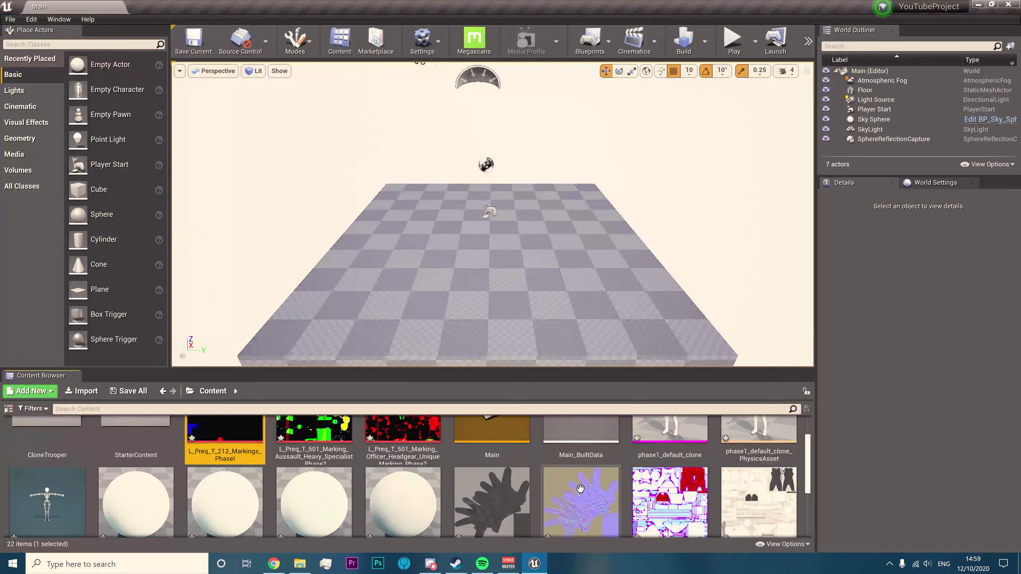
scroll(603, 485, up, 3)
shift+click(686, 477)
scroll(683, 478, down, 2)
scroll(539, 476, up, 3)
Move all imported textures, materials and phase1_default_clone assets into the CloneTrooper folder, leaving Main and Main_BuiltData out, and open the folder
click(229, 451)
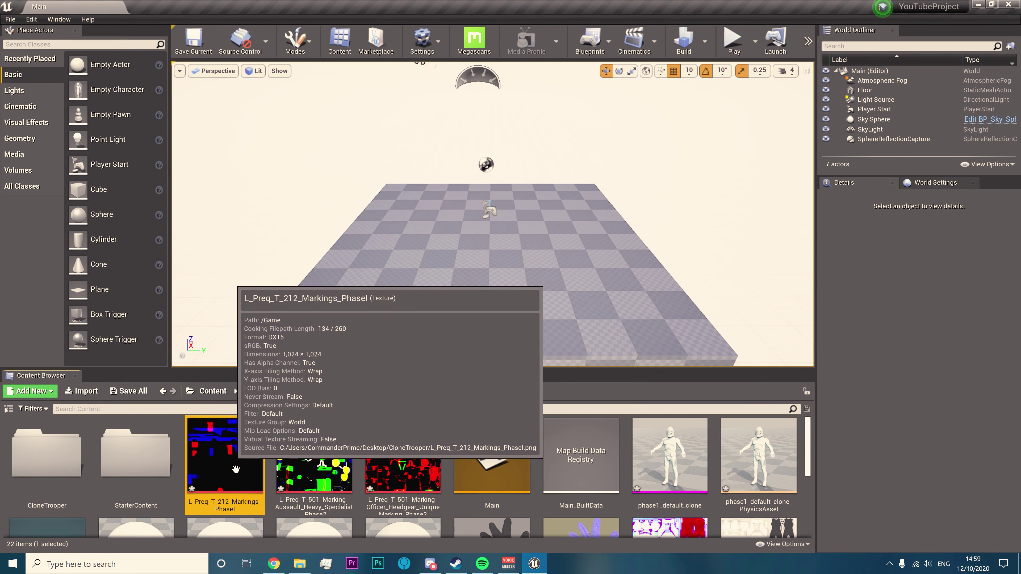
shift+click(397, 472)
ctrl+click(674, 478)
scroll(603, 483, down, 4)
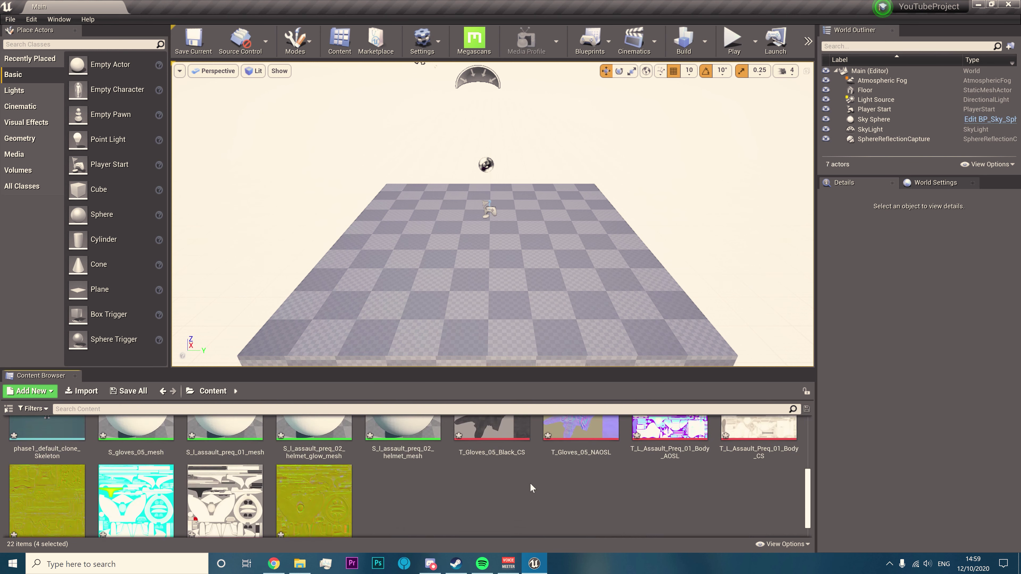
shift+click(310, 516)
drag(310, 516, 43, 449)
click(57, 463)
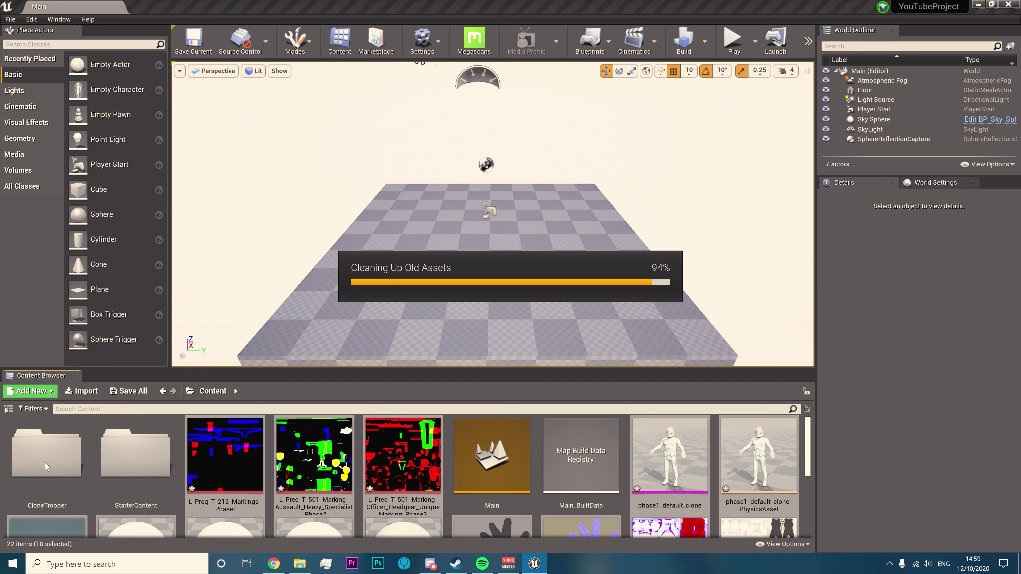
double_click(52, 470)
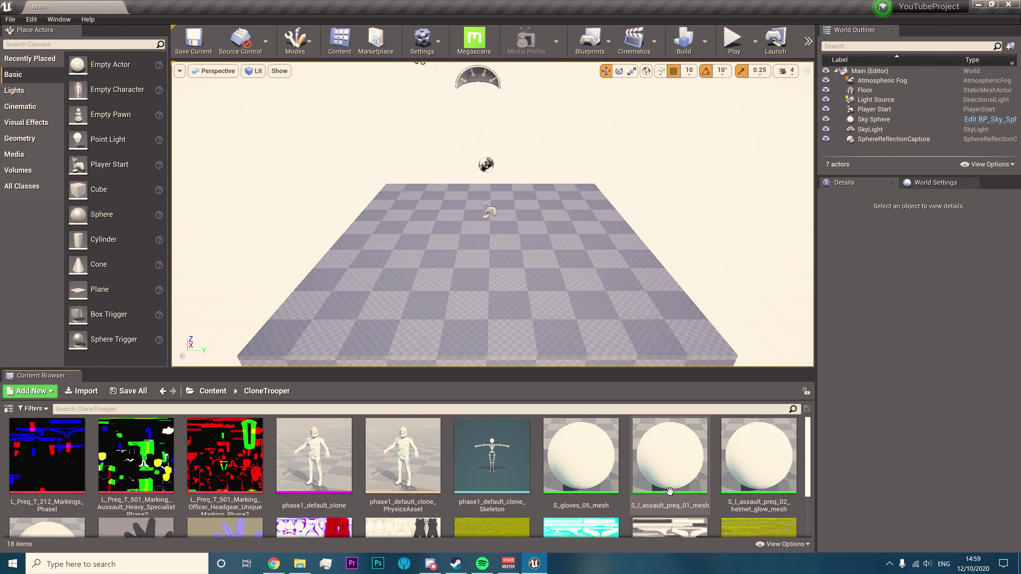
Open the S_l_assault_preq_01_mesh material and delete the white colour parameter node feeding its base colour
scroll(670, 489, down, 2)
scroll(671, 489, up, 2)
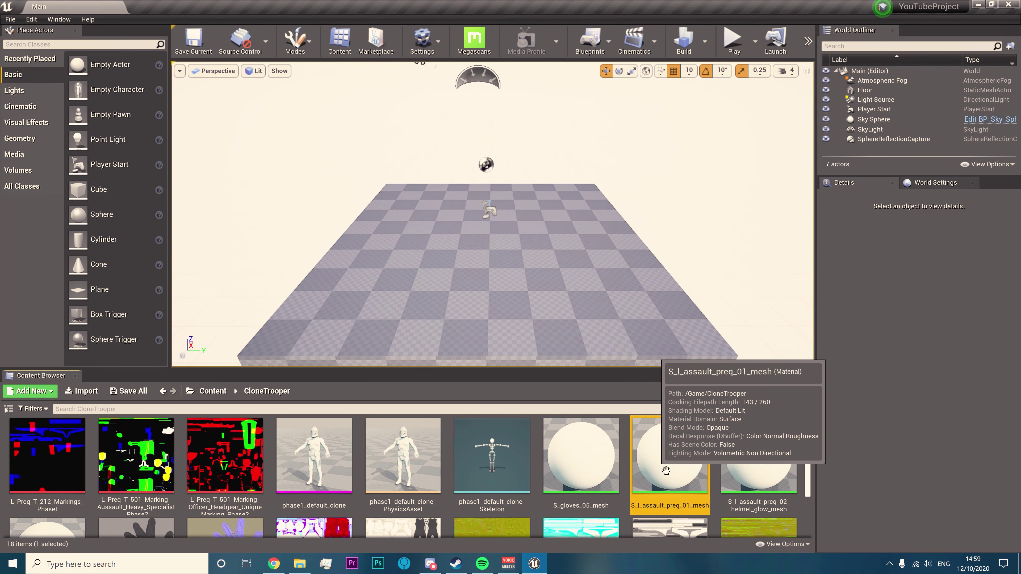
double_click(666, 470)
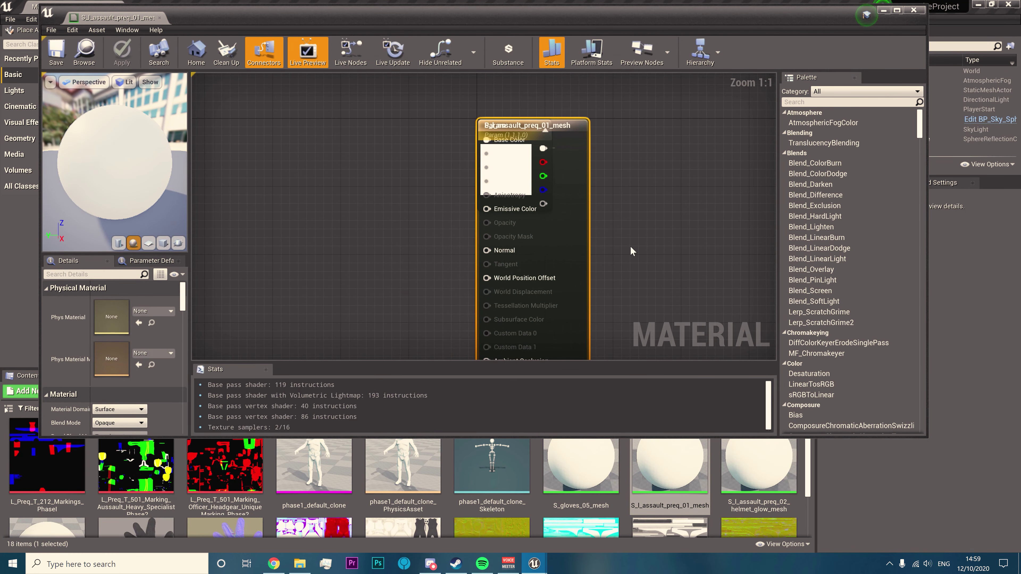
click(493, 191)
key(Delete)
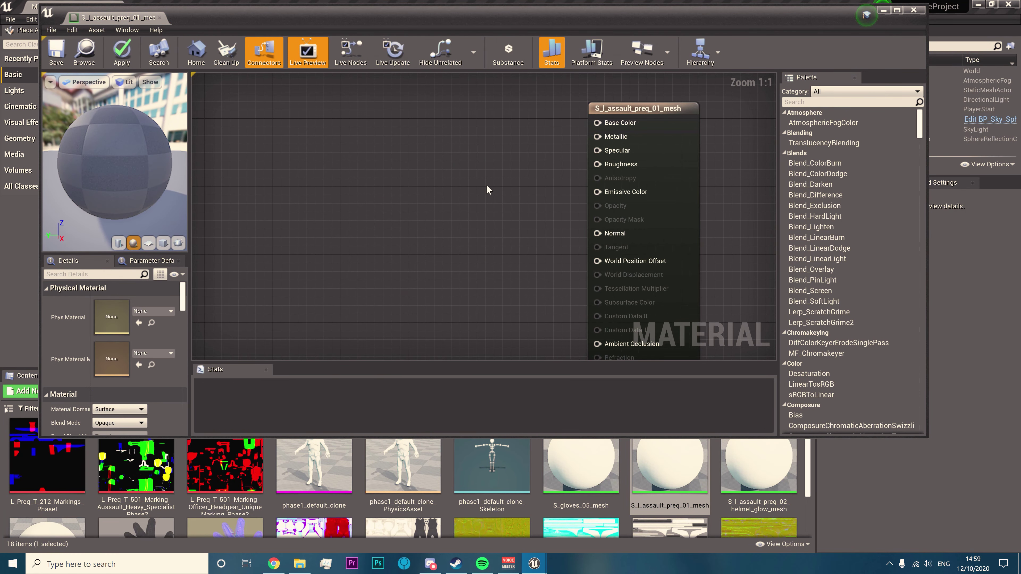
Shorten the material editor window so the asset thumbnails in the CloneTrooper folder are fully reachable
scroll(489, 502, down, 3)
scroll(510, 505, up, 2)
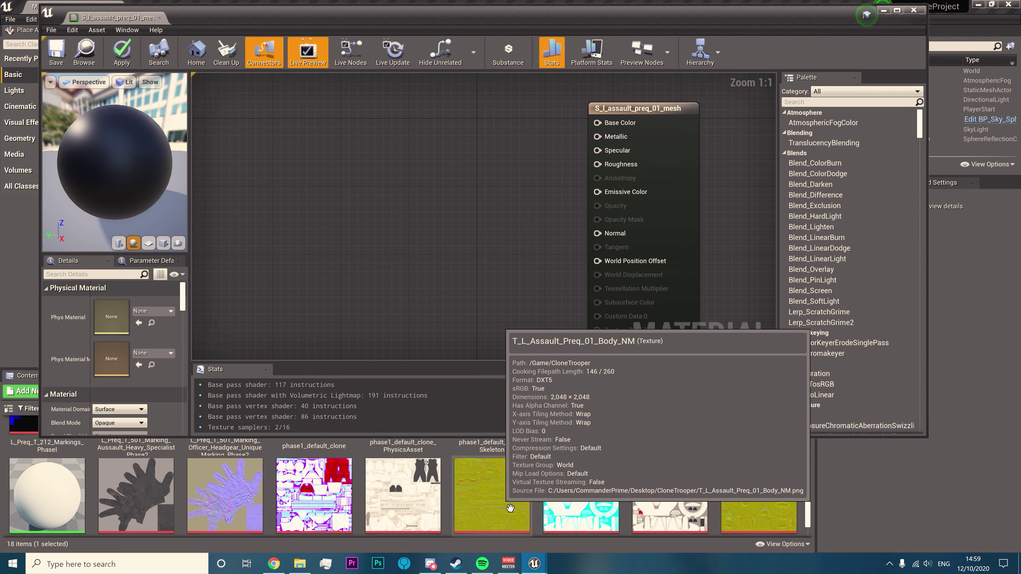
scroll(517, 504, up, 1)
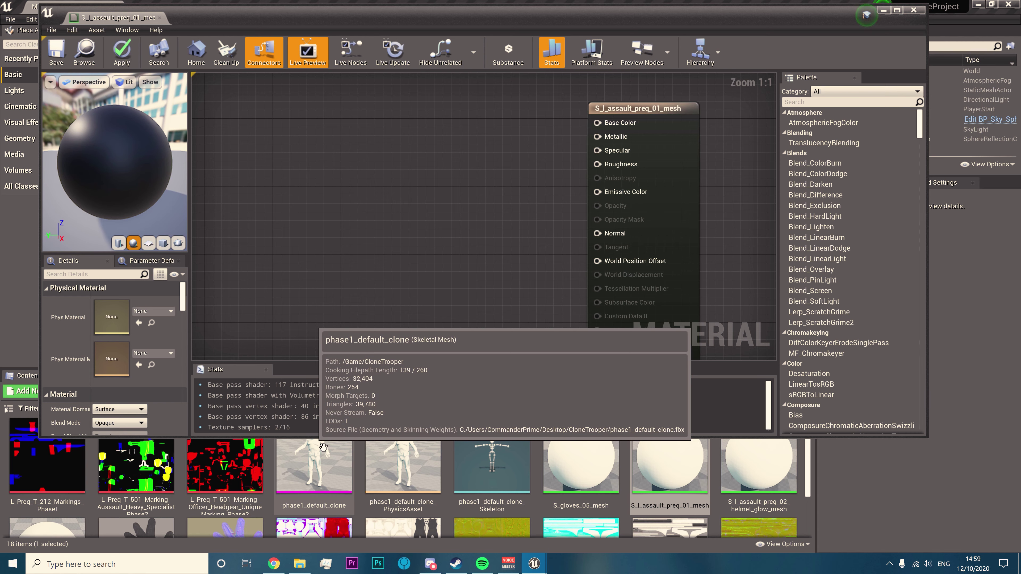
drag(315, 444, 315, 349)
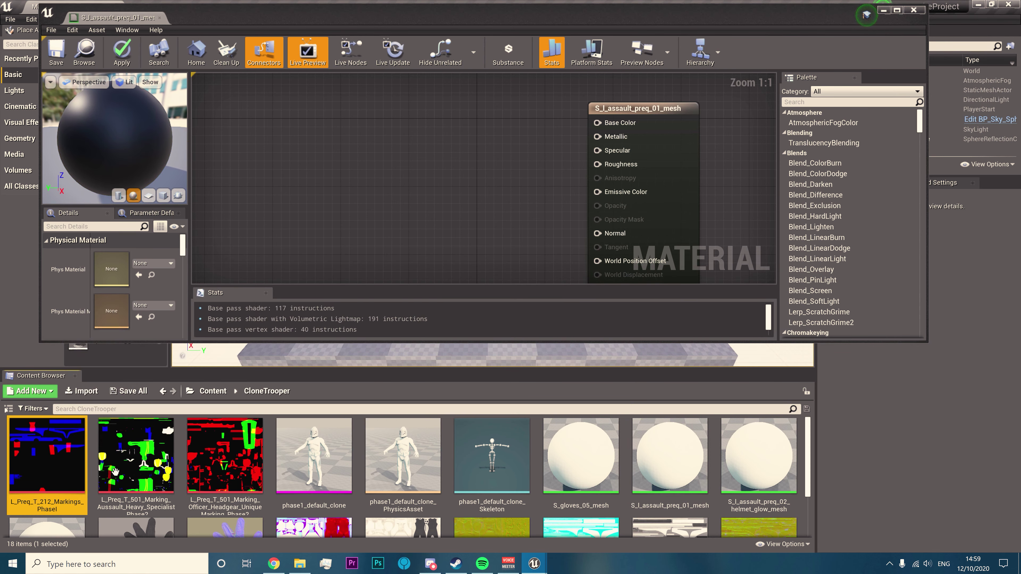
Review the markings textures and the T_L_Assault_Preq_01_Body textures CS, AOSL and NM in the CloneTrooper folder
click(236, 466)
click(40, 464)
scroll(523, 488, down, 2)
click(420, 492)
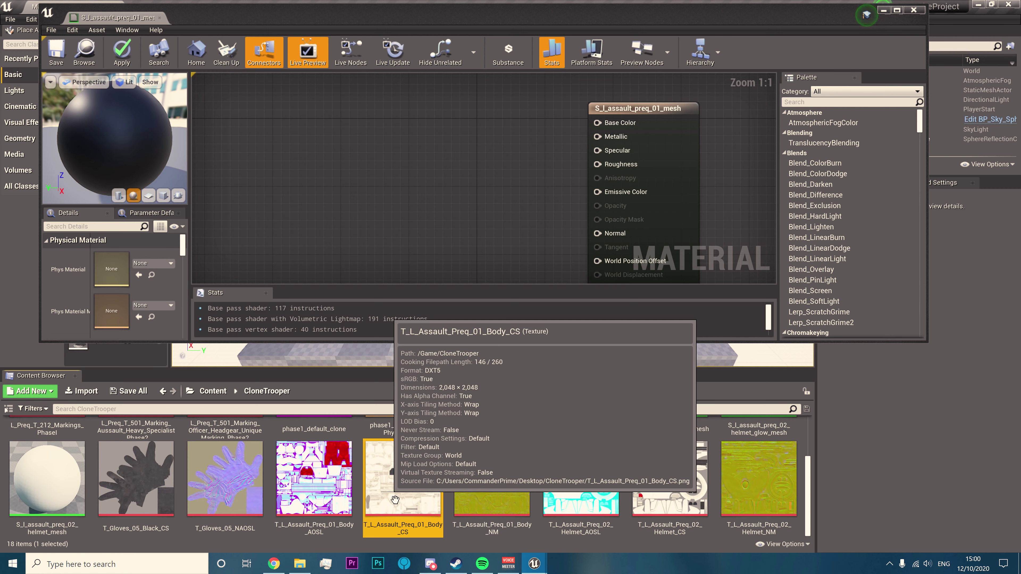
click(323, 492)
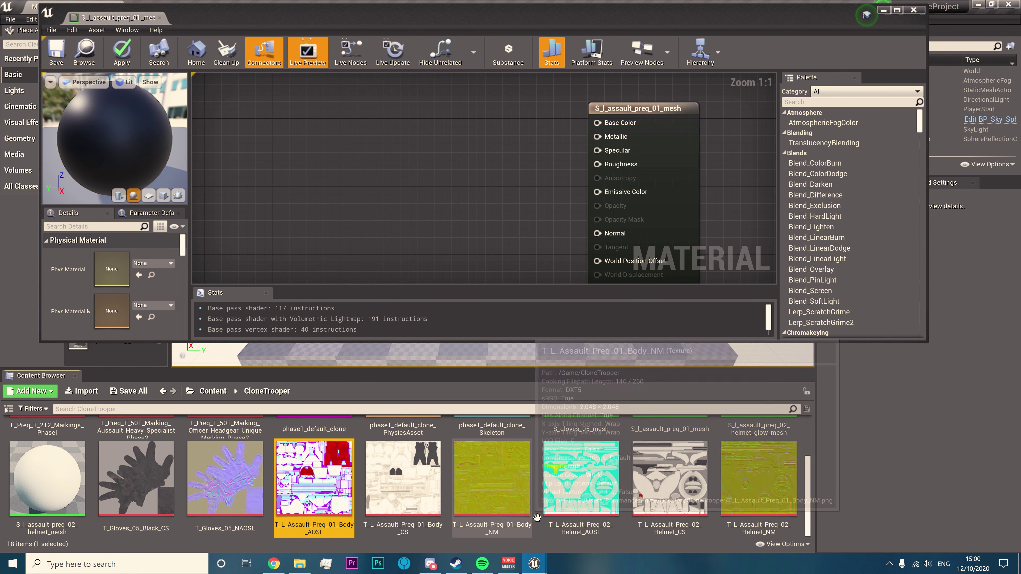
click(489, 465)
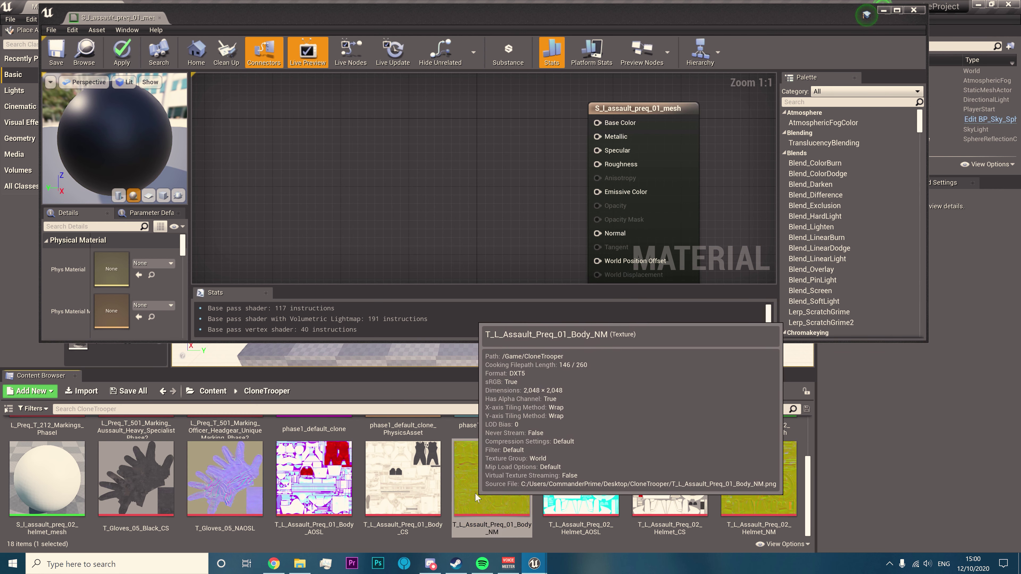
Turn off sRGB for the T_L_Assault_Preq_01_Body_NM texture and close its editor tab
right_click(483, 501)
click(482, 520)
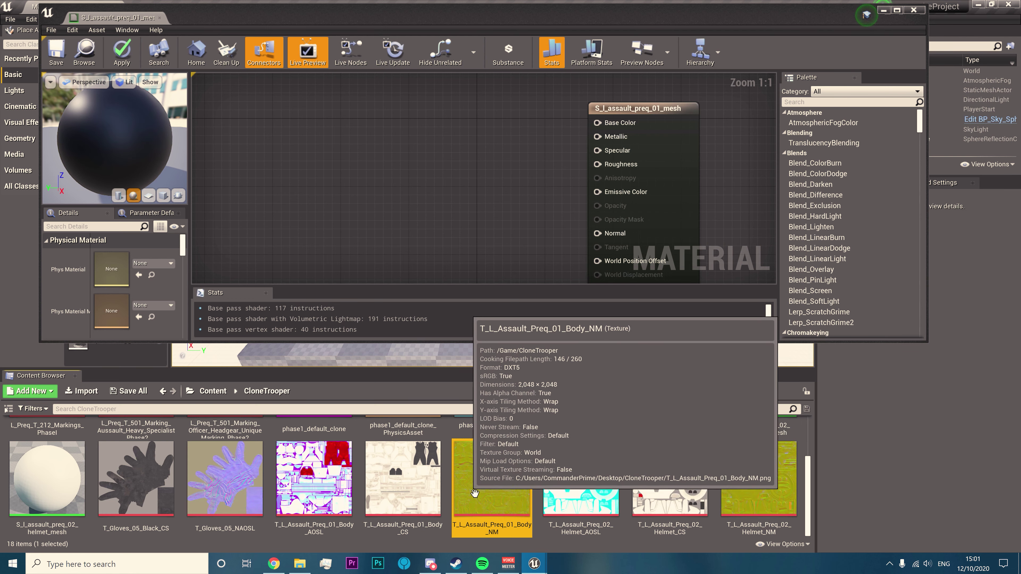
double_click(495, 493)
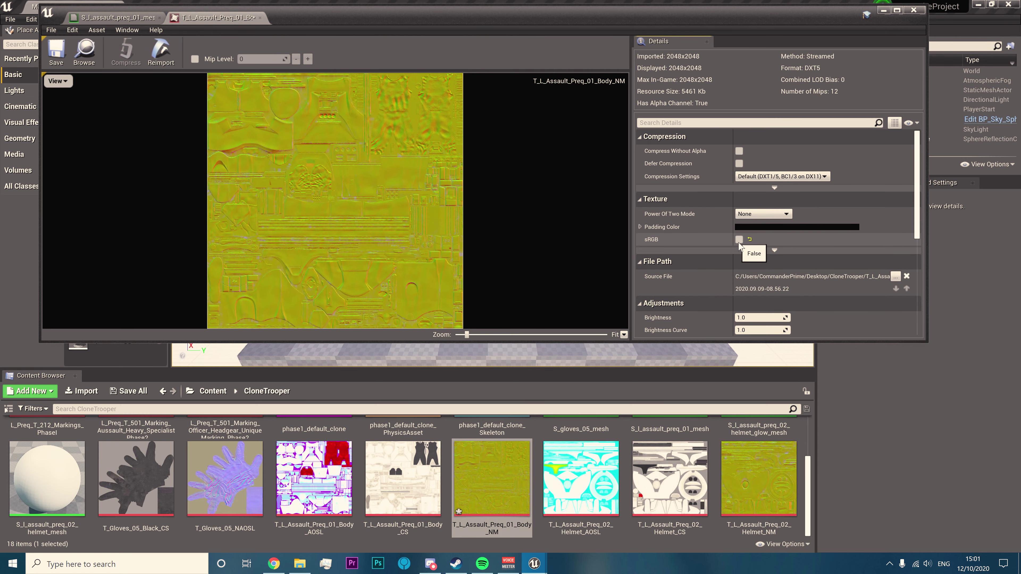
click(260, 18)
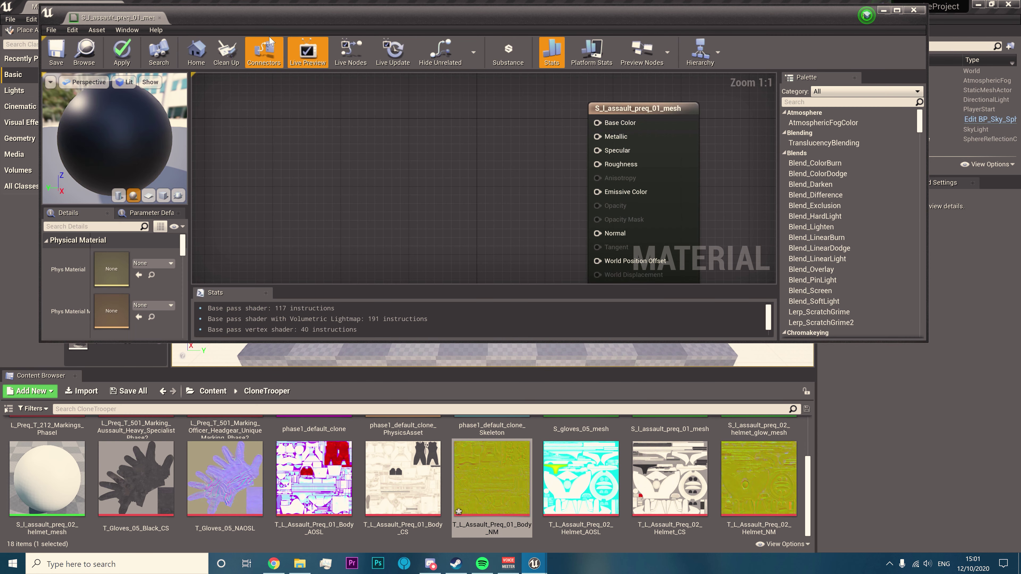
Duplicate the T_L_Assault_Preq_01_Body_NM texture and set the copy's compression to Normalmap (DXT5, BC5 on DX11)
right_click(508, 478)
click(541, 283)
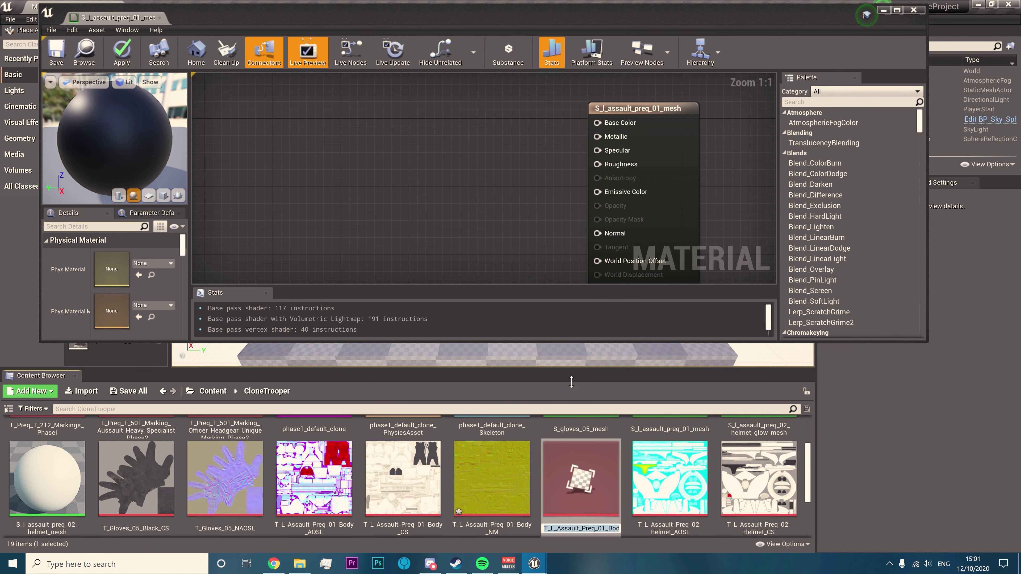
double_click(598, 482)
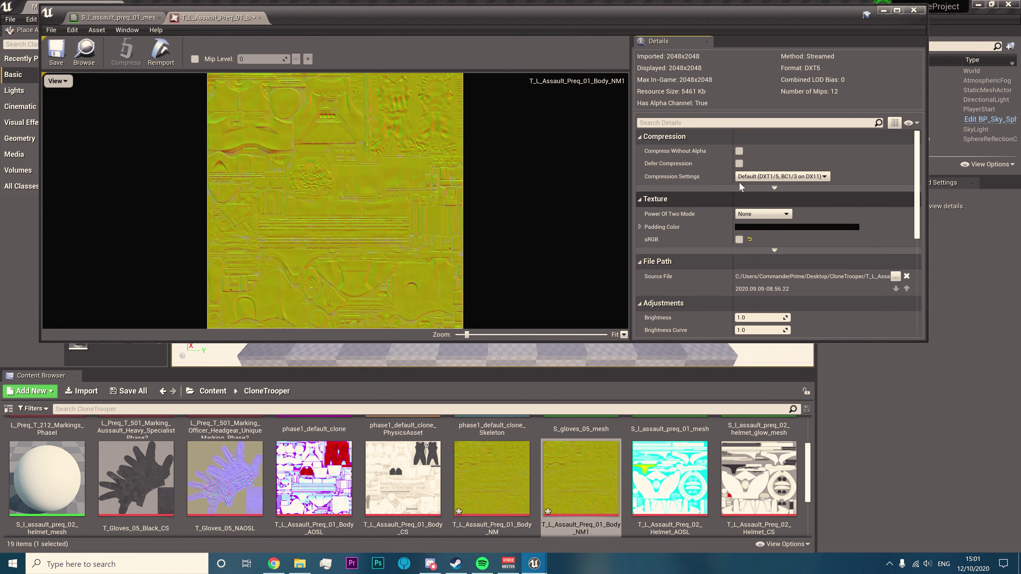
click(751, 177)
click(748, 192)
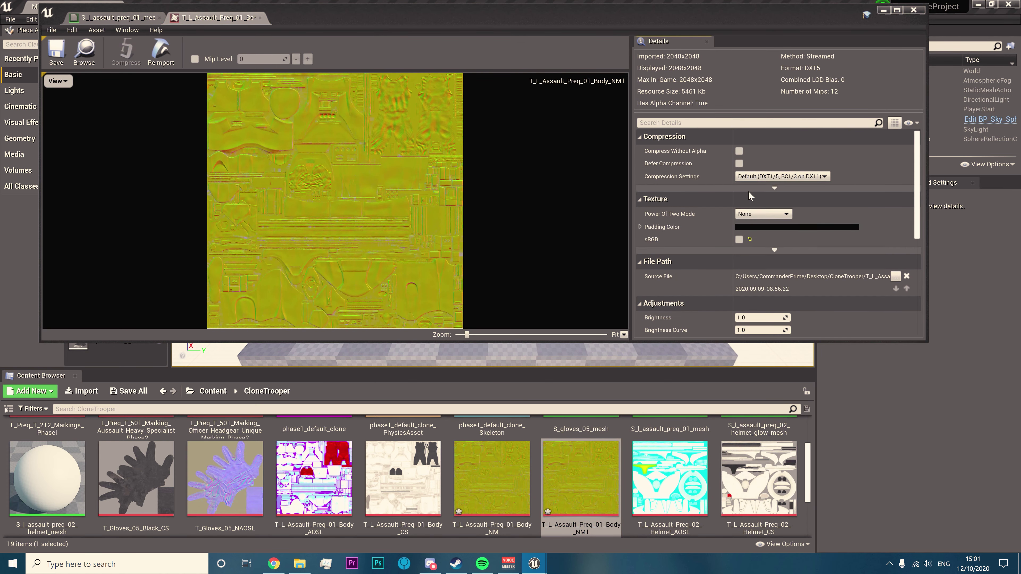
click(260, 18)
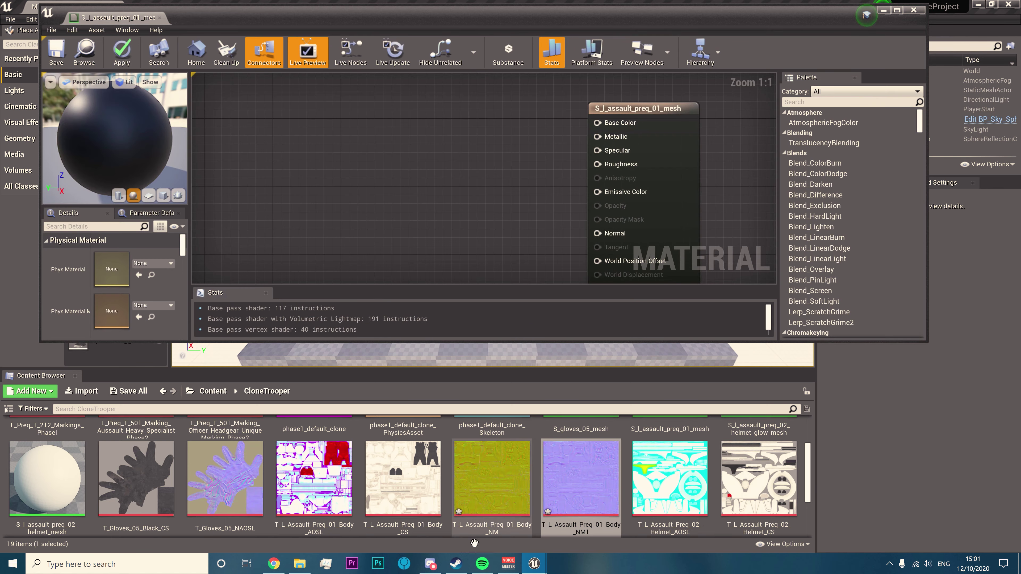
Turn off sRGB for the T_Gloves_05_NAOSL texture and close its editor tab
click(499, 506)
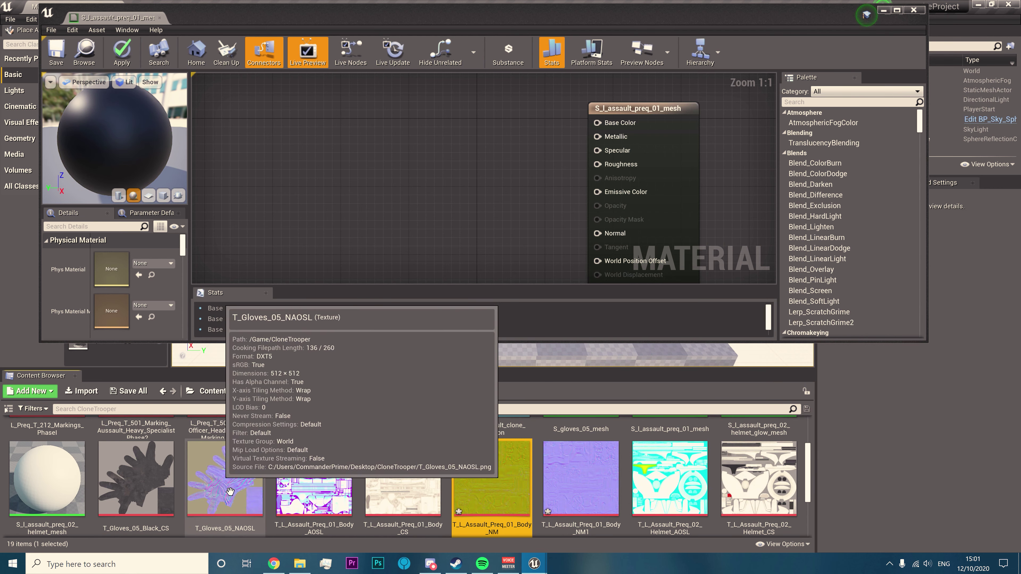
click(224, 481)
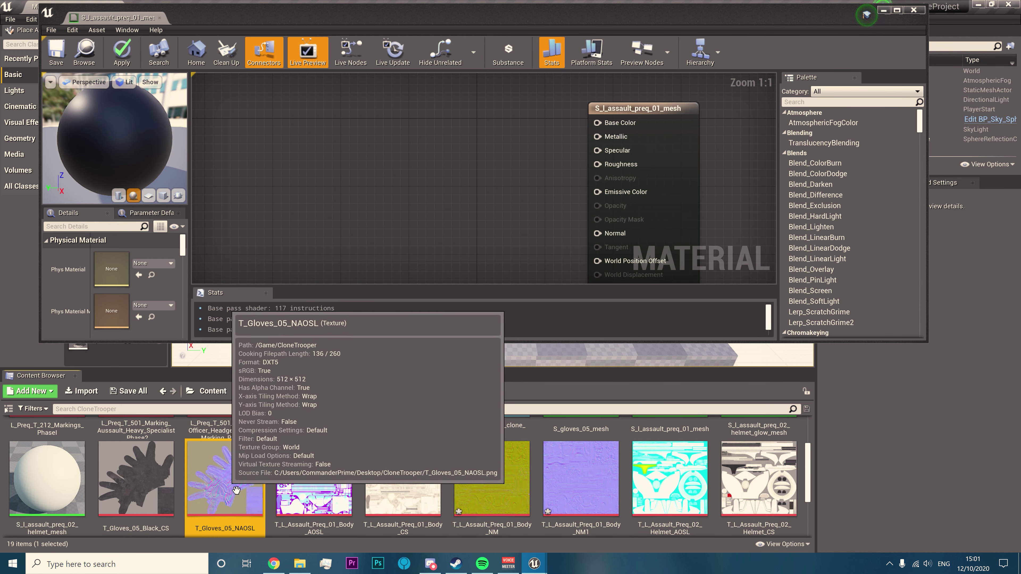
right_click(236, 490)
double_click(233, 490)
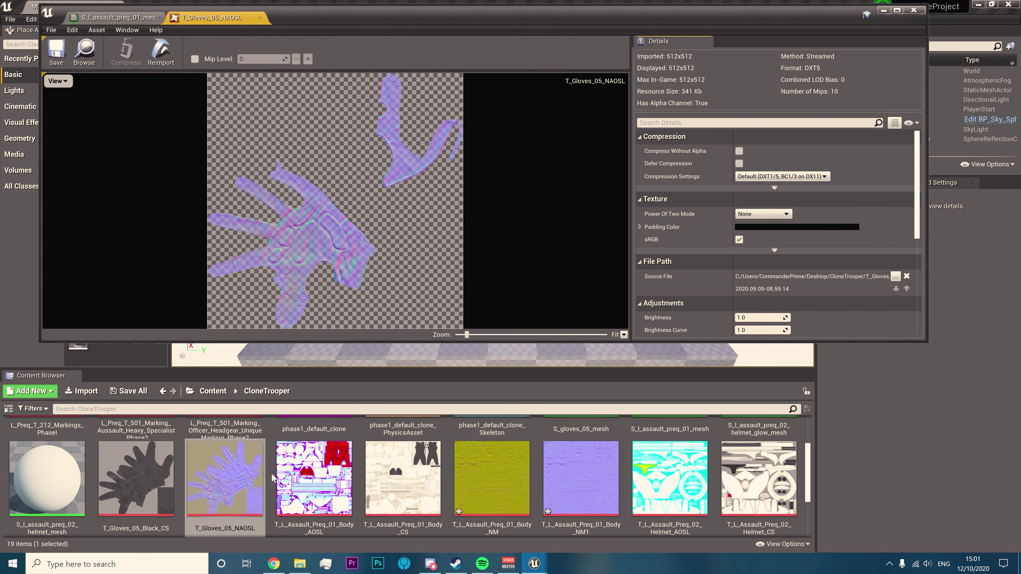
click(739, 240)
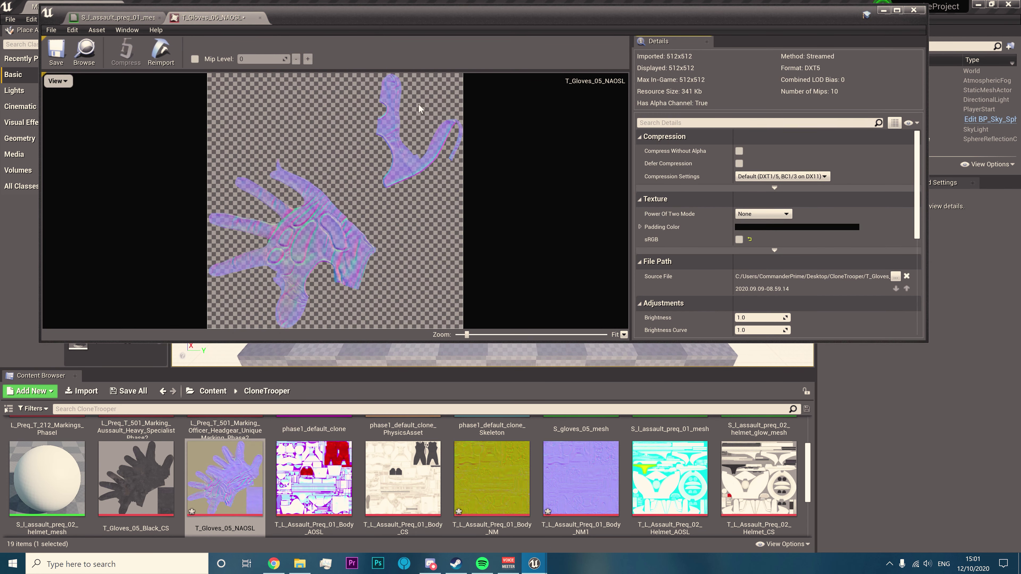
click(260, 17)
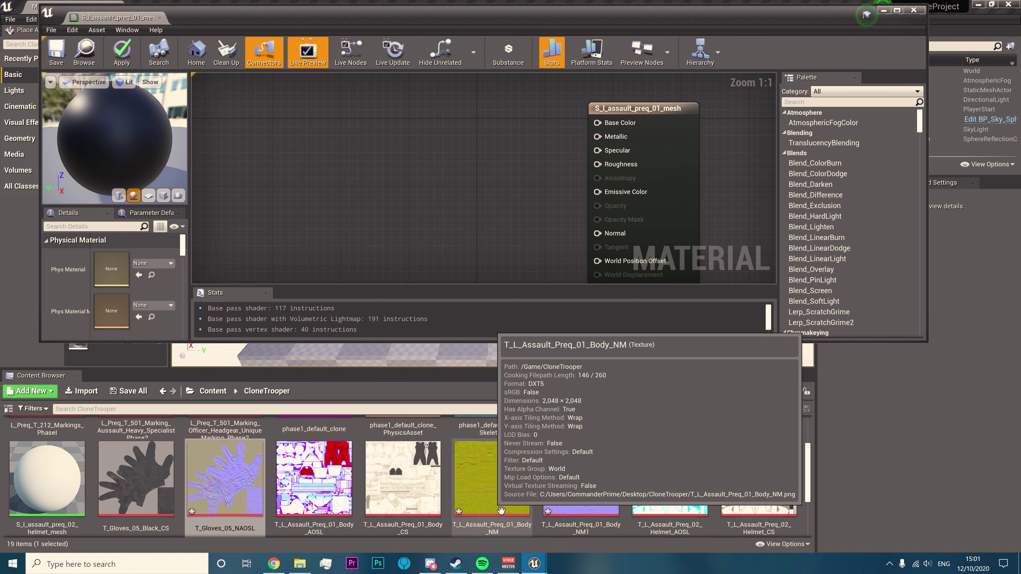
Duplicate the T_Gloves_05_NAOSL texture and set the copy's compression to Normalmap (DXT5, BC5 on DX11)
right_click(228, 498)
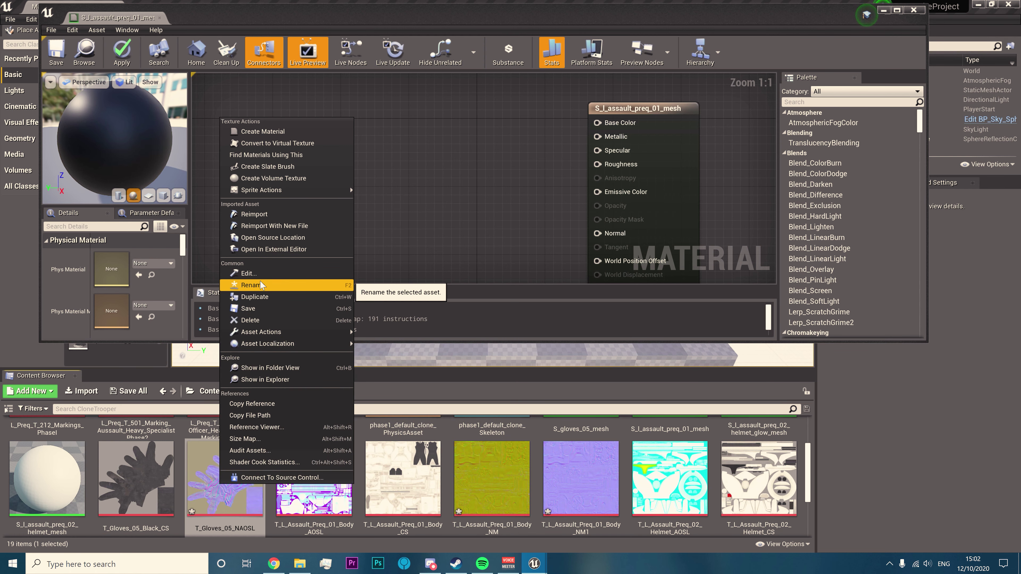
click(266, 297)
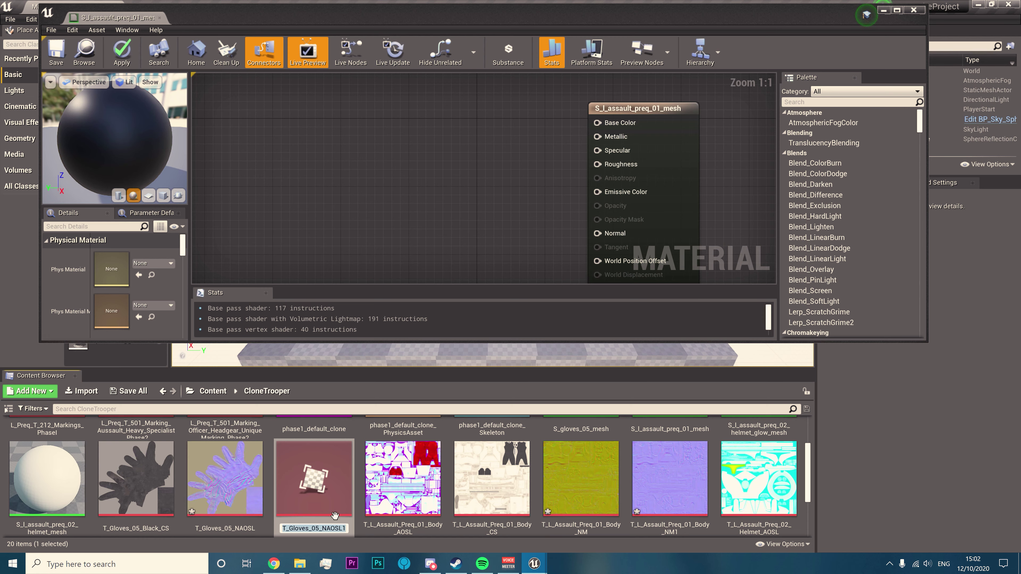
double_click(335, 516)
click(782, 176)
click(754, 199)
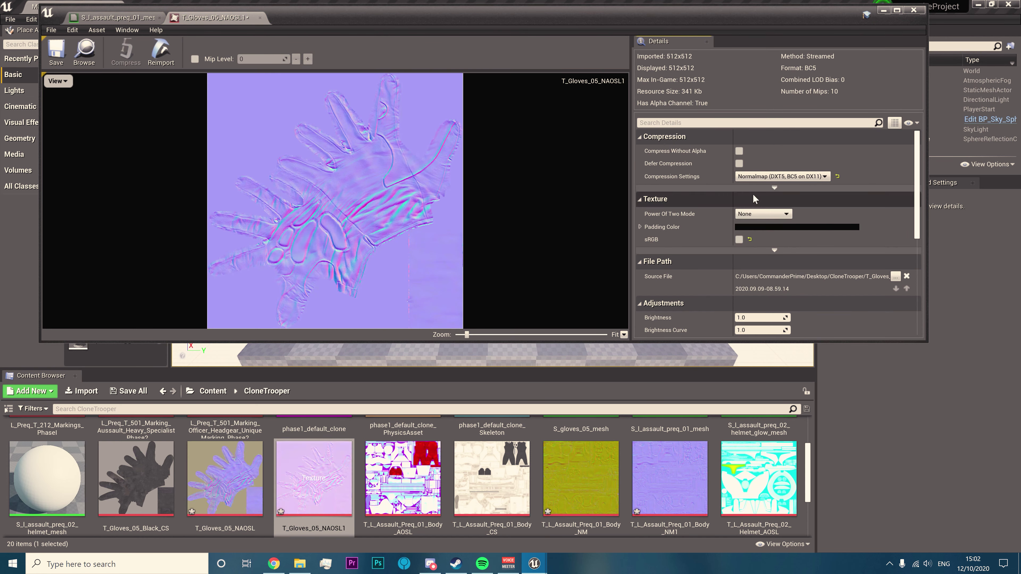
click(260, 18)
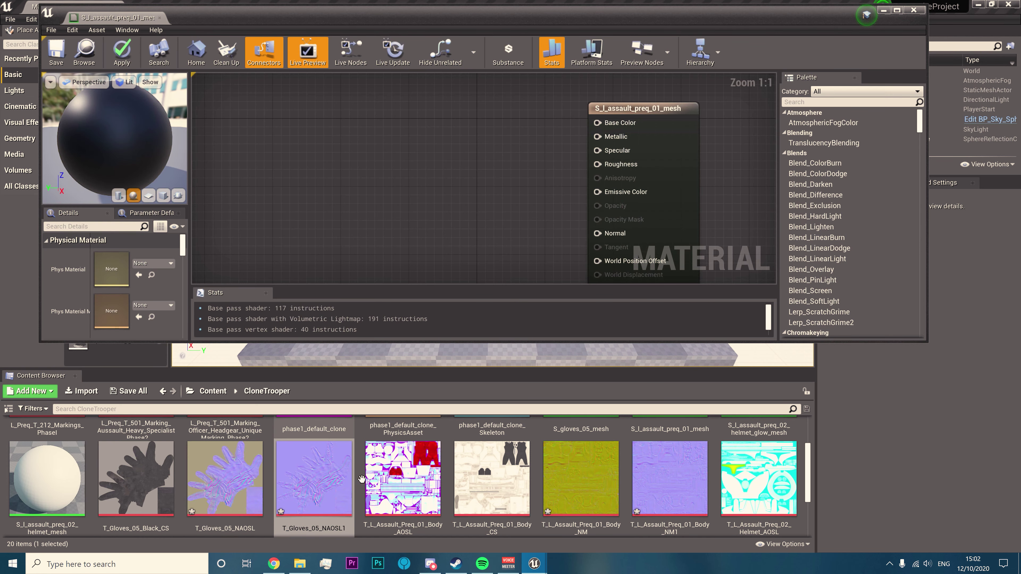
Add the T_L_Assault_Preq_01_Body textures AOSL, CS, NM and NM1 to the material graph as texture samples
scroll(400, 492, down, 1)
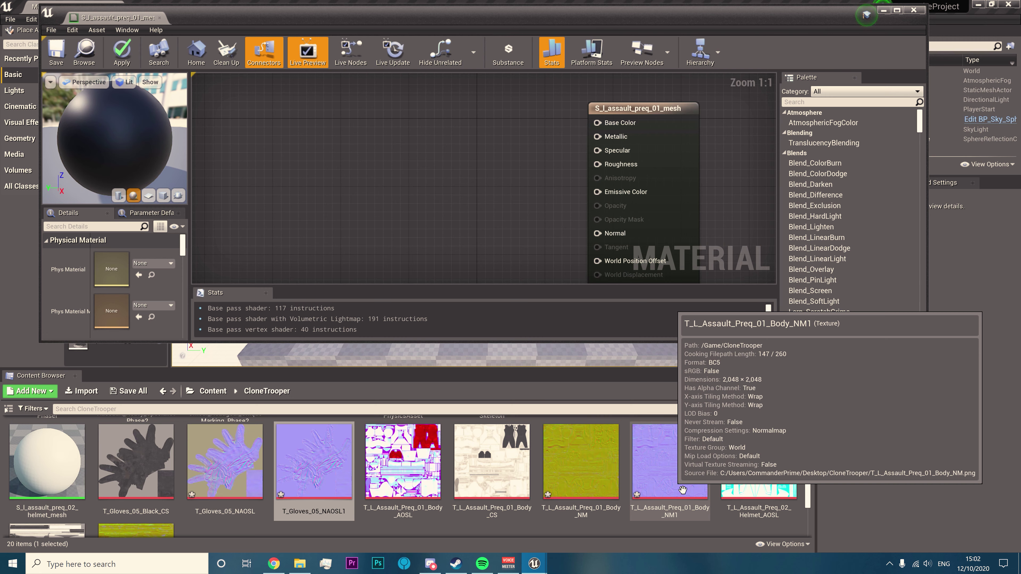
click(678, 490)
ctrl+click(583, 489)
ctrl+click(498, 489)
ctrl+click(439, 491)
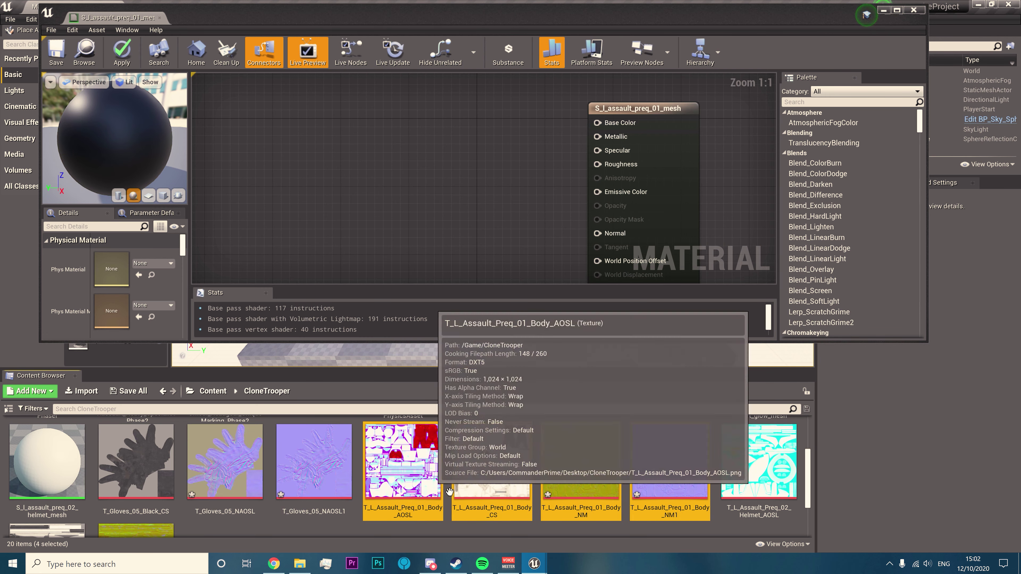
drag(449, 492, 269, 99)
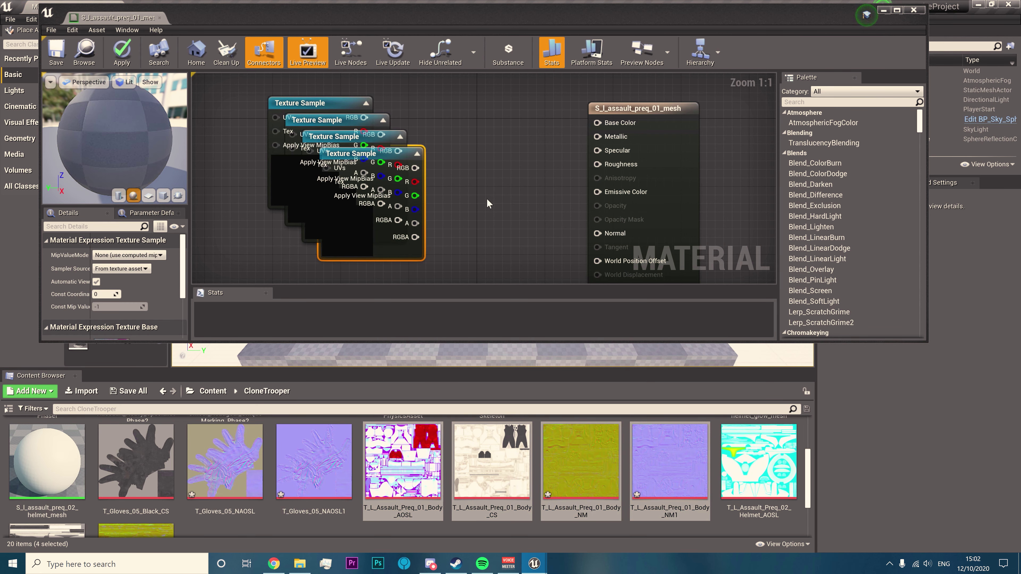
Add the L_Preq_T_212_Markings_PhaseI texture to the graph beside the stacked body texture samples
click(494, 195)
scroll(498, 192, down, 3)
right_drag(493, 195, 512, 118)
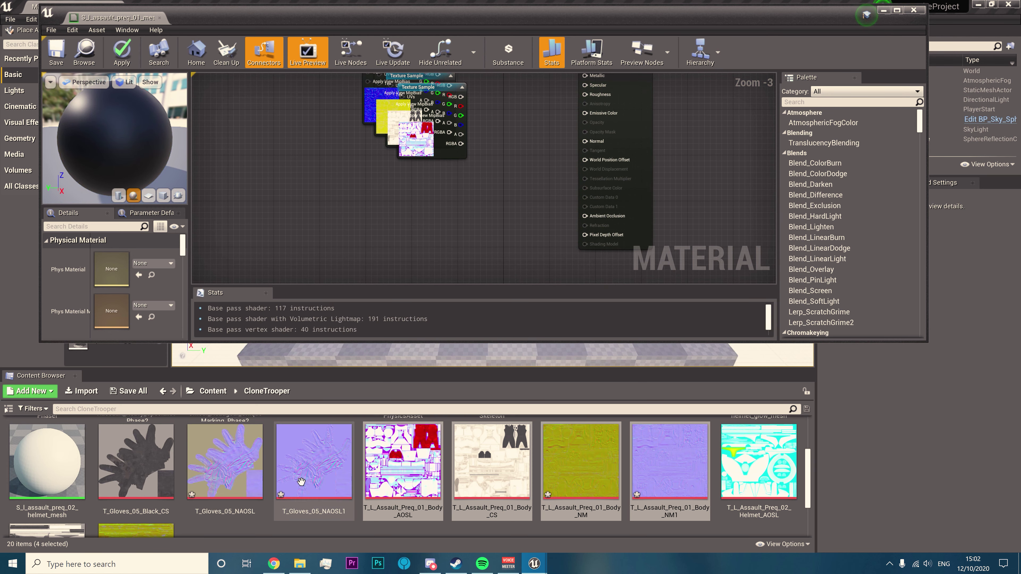
scroll(301, 482, up, 3)
drag(56, 463, 277, 85)
right_drag(493, 209, 491, 268)
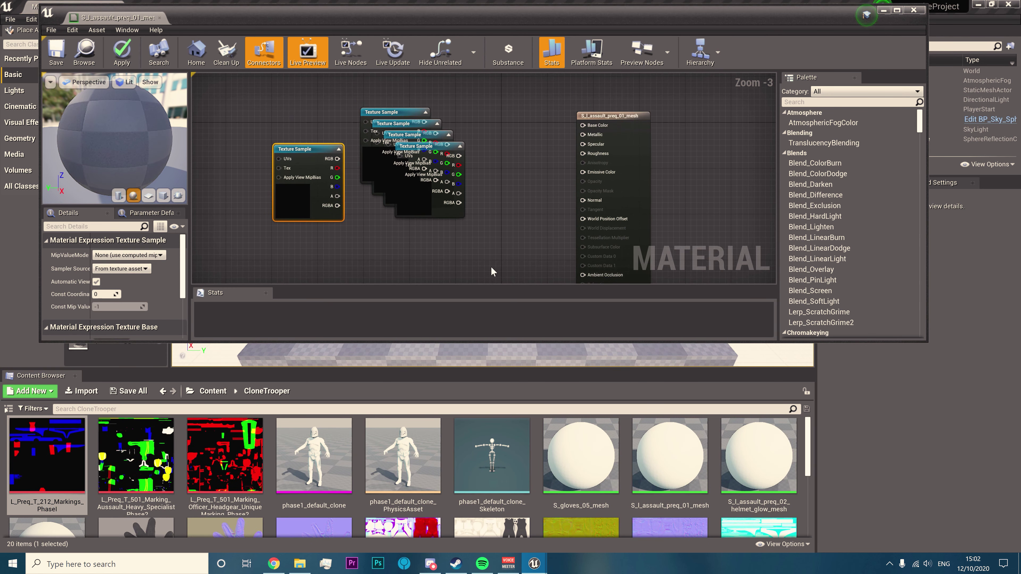
Pull the AOSL and CS samples out of the stack, placing AOSL well below and CS close to the material node
drag(424, 202, 473, 258)
drag(377, 188, 381, 186)
drag(417, 180, 485, 89)
right_drag(544, 135, 548, 195)
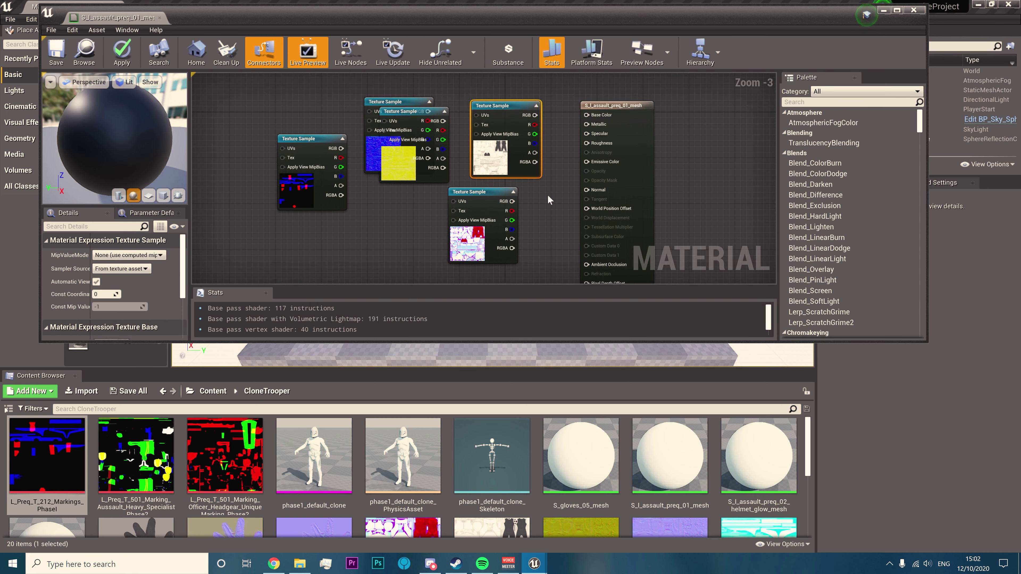
drag(483, 263, 448, 280)
right_drag(435, 106, 433, 203)
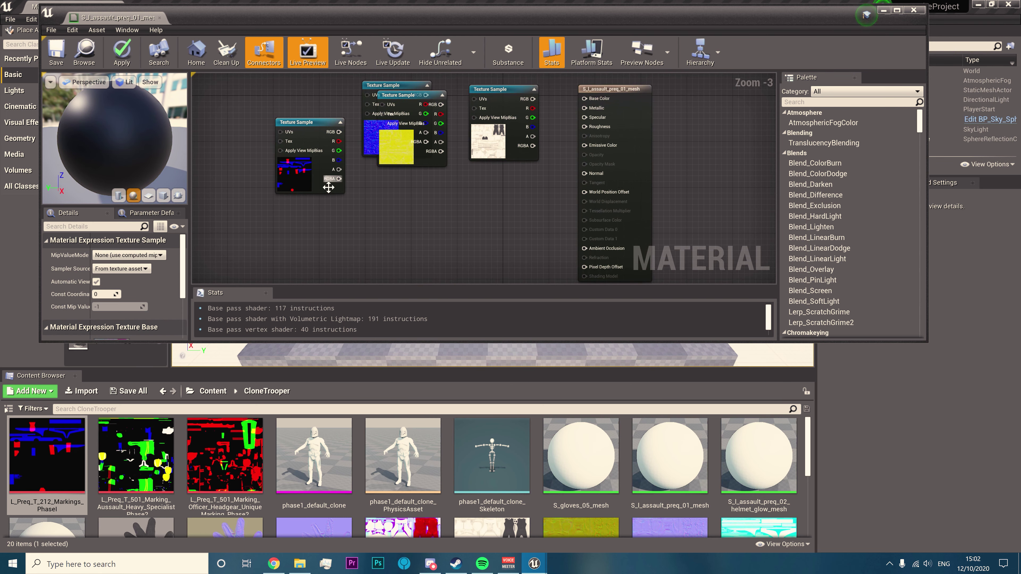
Separate the NM and NM1 samples towards the lower part of the graph and stack the CS sample directly above the markings sample
drag(306, 181, 229, 170)
drag(408, 158, 550, 184)
right_drag(674, 163, 690, 246)
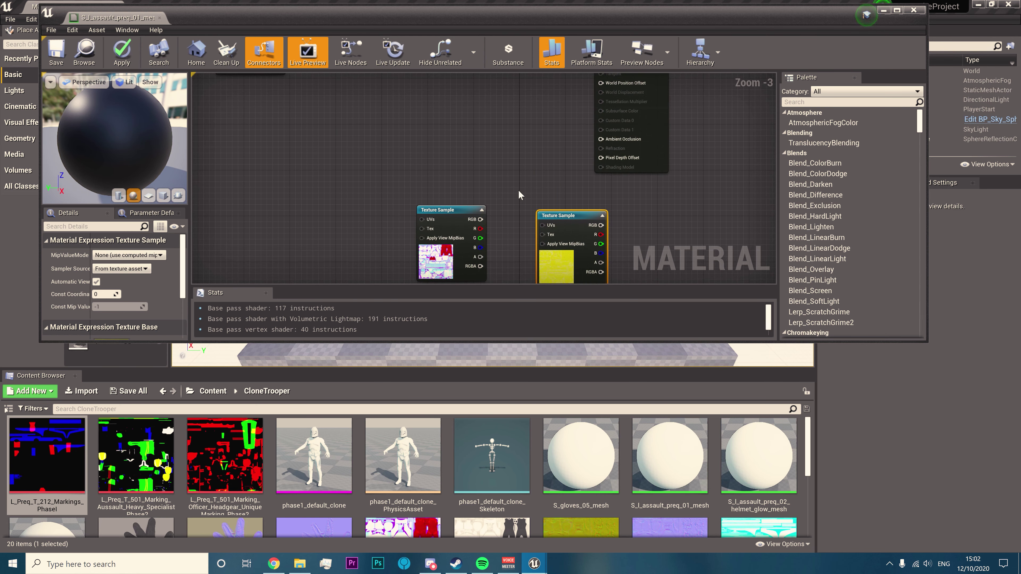
right_drag(556, 126, 573, 283)
drag(412, 199, 513, 279)
drag(527, 126, 348, 95)
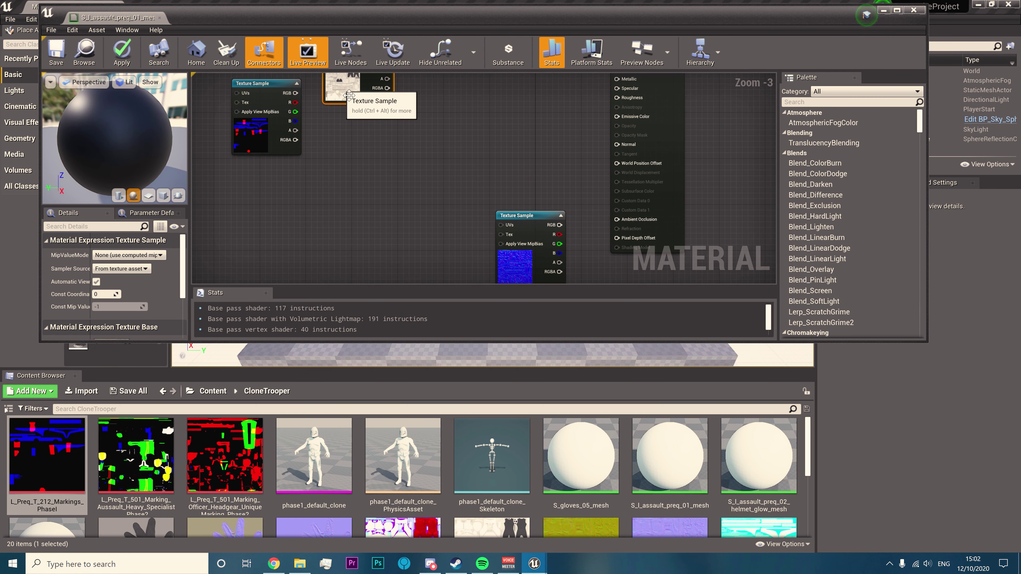
drag(257, 144, 348, 168)
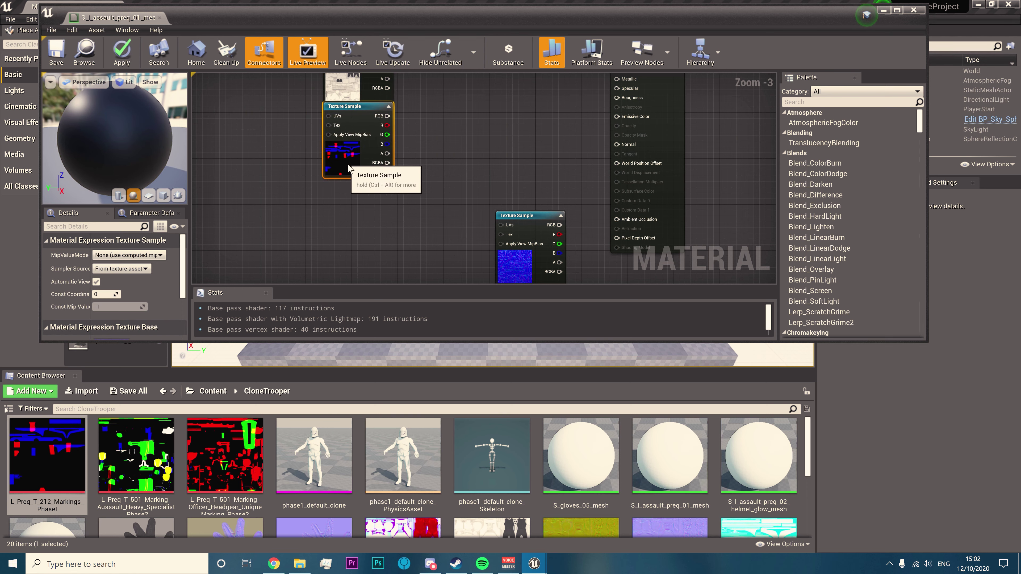
Add a Constant3Vector node directly beneath the markings texture sample in the material graph
right_drag(452, 139, 464, 172)
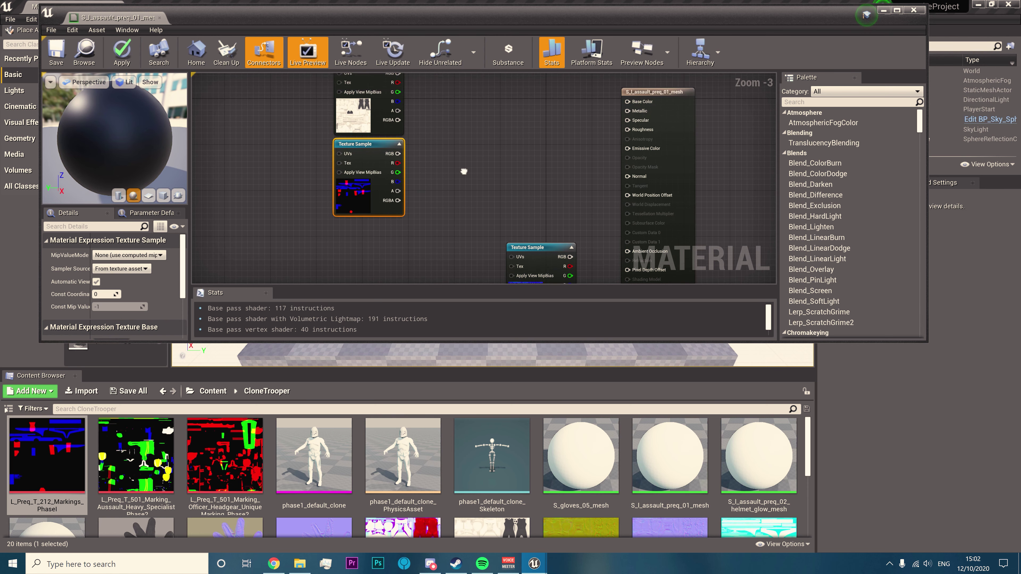
right_click(357, 235)
text(const)
key(Down)
key(Down)
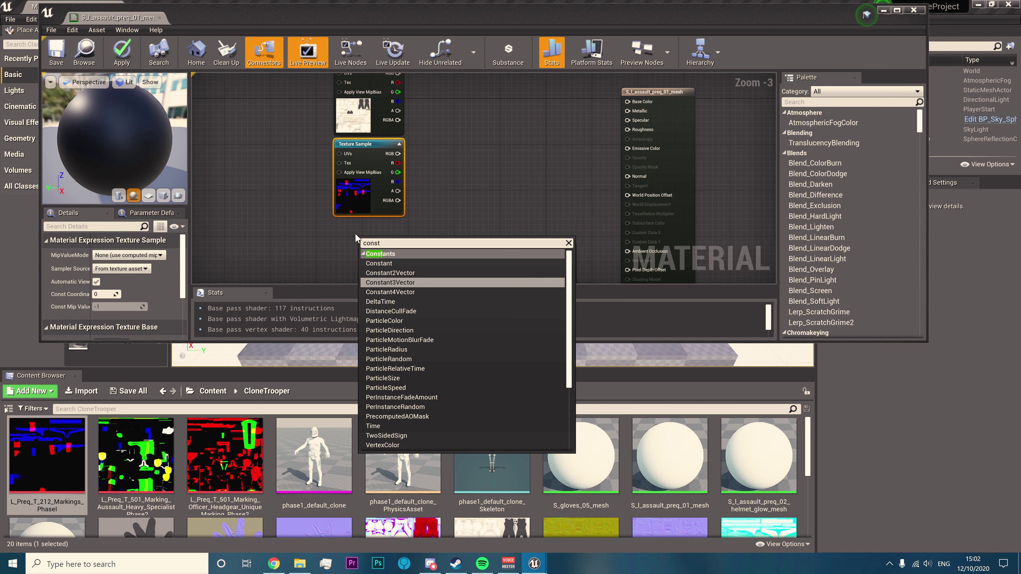
key(Return)
drag(379, 263, 364, 243)
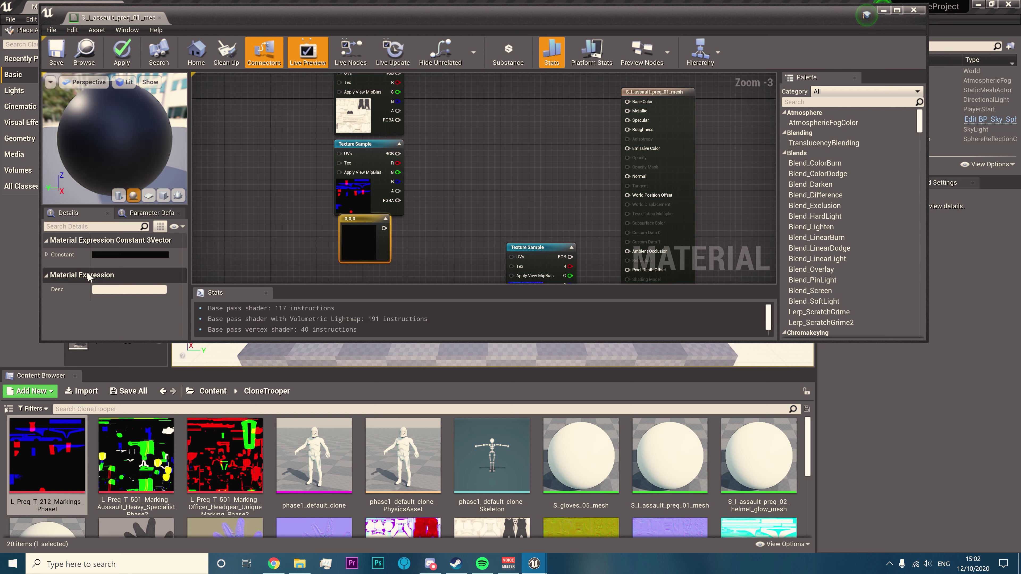
Set the Constant3Vector's colour to a fully saturated, full-brightness cyan with a hue of about 192.5
click(129, 253)
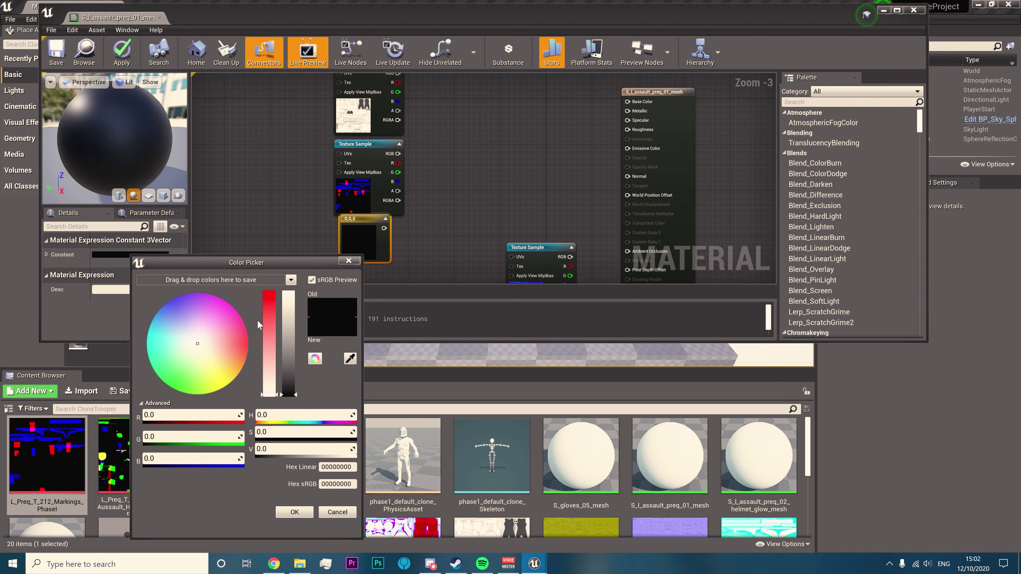
mouse_move(201, 344)
mouse_down()
mouse_move(173, 386)
mouse_move(241, 322)
mouse_move(250, 346)
mouse_move(162, 398)
mouse_move(189, 290)
mouse_move(237, 306)
mouse_move(253, 342)
mouse_move(1, 330)
mouse_move(1, 299)
mouse_up()
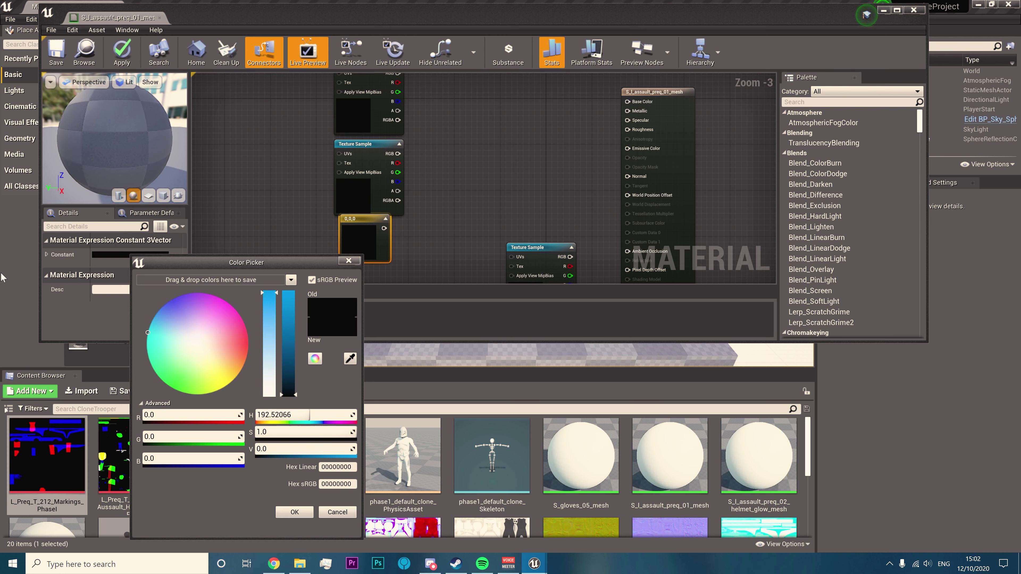
drag(287, 338, 287, 292)
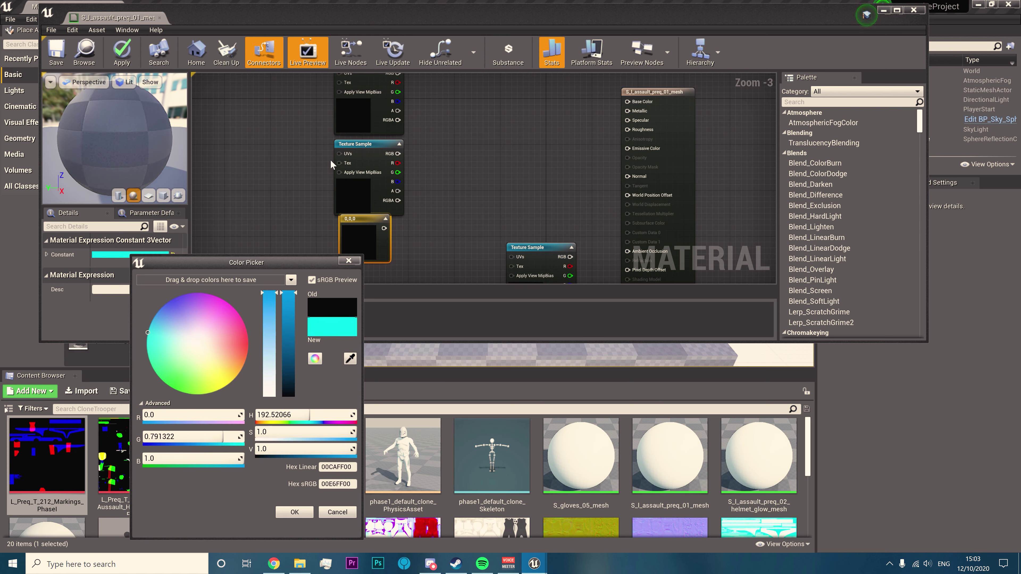
click(295, 512)
Add a Linear Interpolate node midway between the CS and markings texture samples and the material node
right_drag(467, 178, 454, 193)
right_click(418, 179)
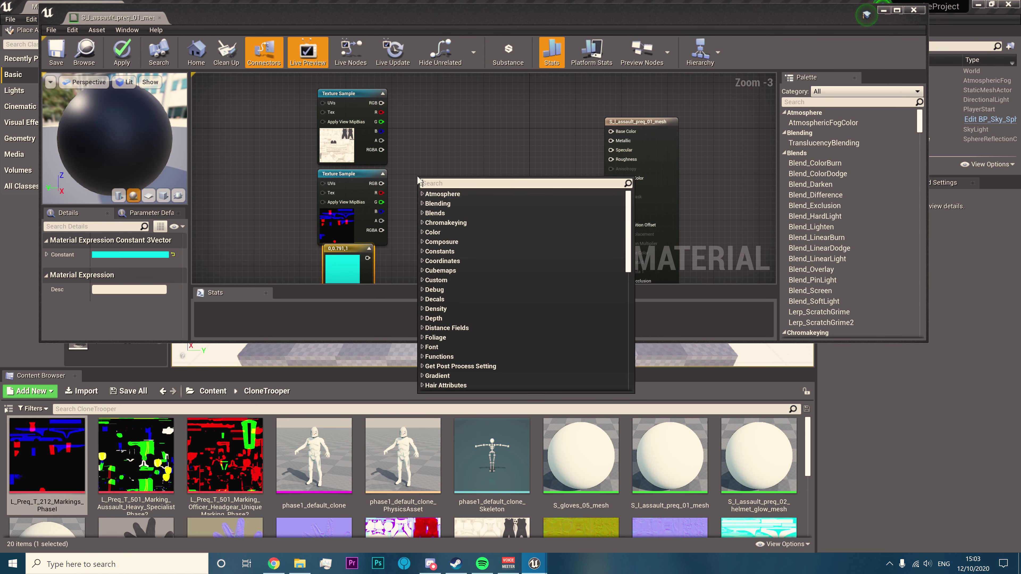
text(l)
key(BackSpace)
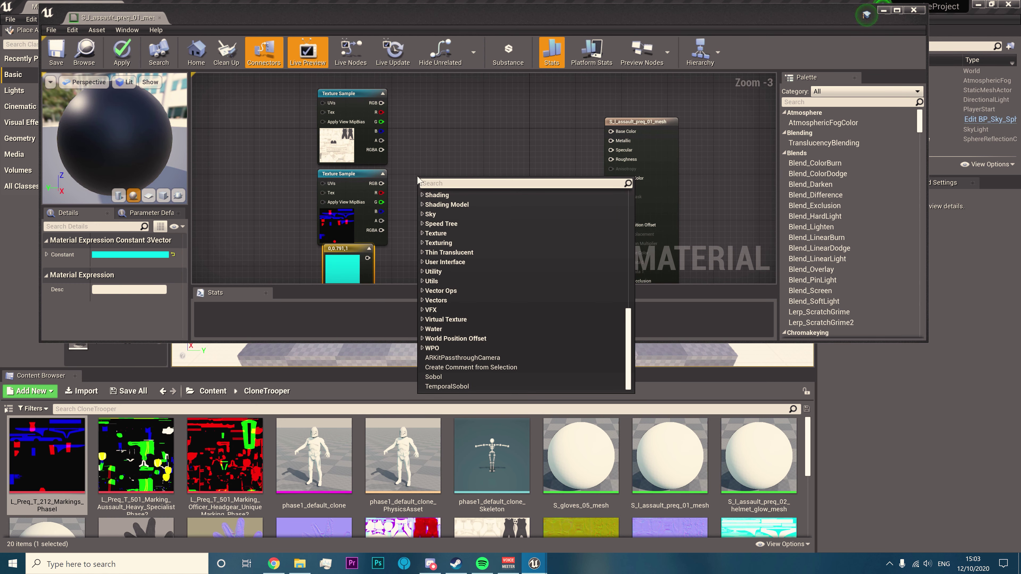
key(Escape)
key(l)
click(417, 177)
drag(446, 196, 490, 186)
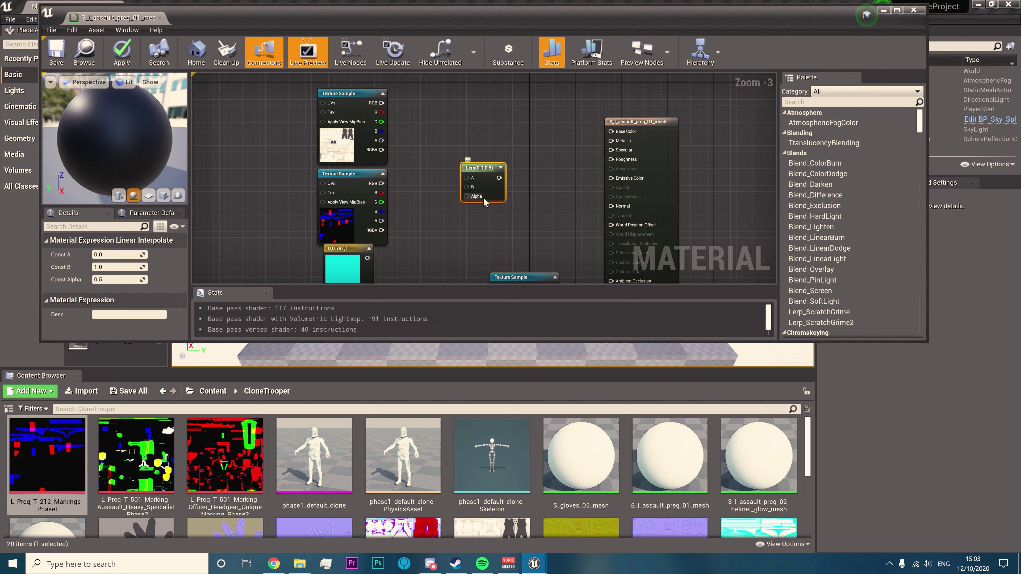
right_click(467, 103)
text(mut)
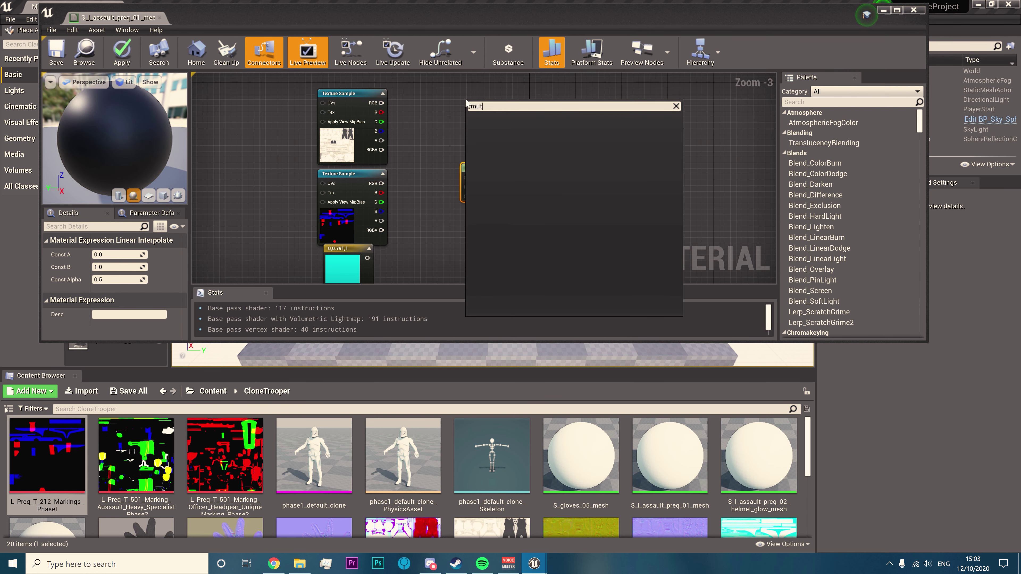
key(Return)
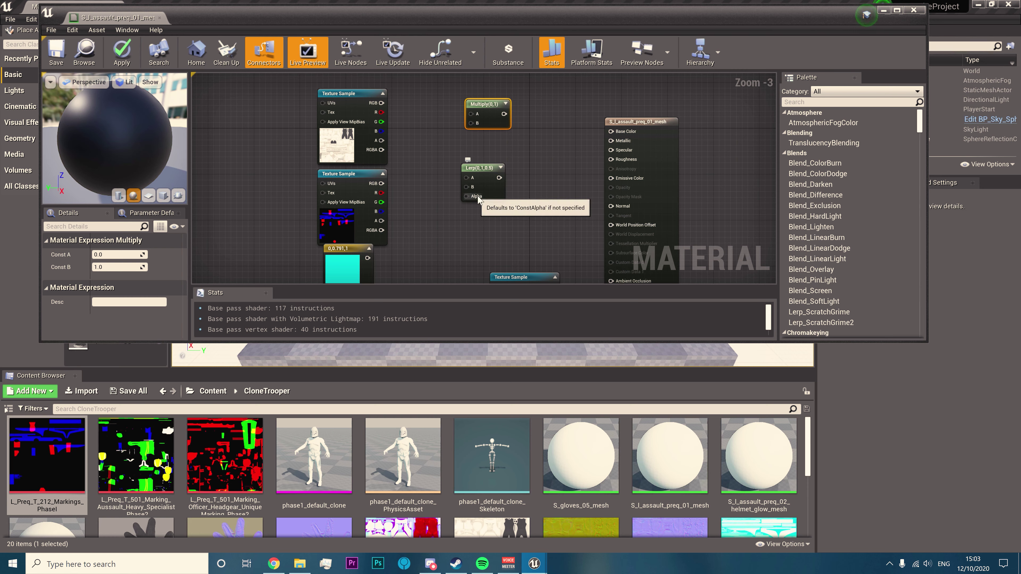
key(Delete)
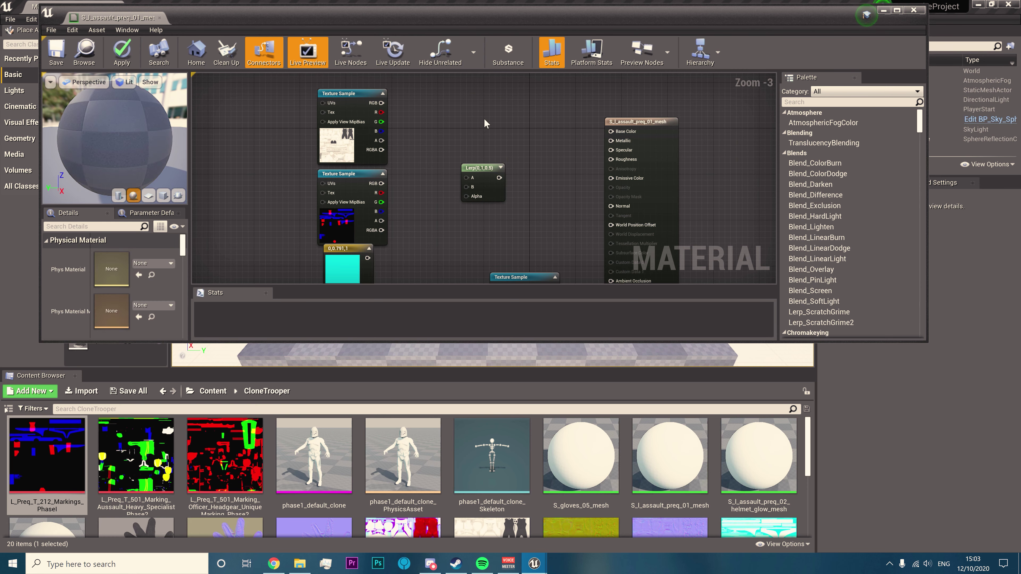
Connect the CS sample's RGB output to the Lerp's A input and the cyan constant to its B input
right_drag(422, 239, 472, 236)
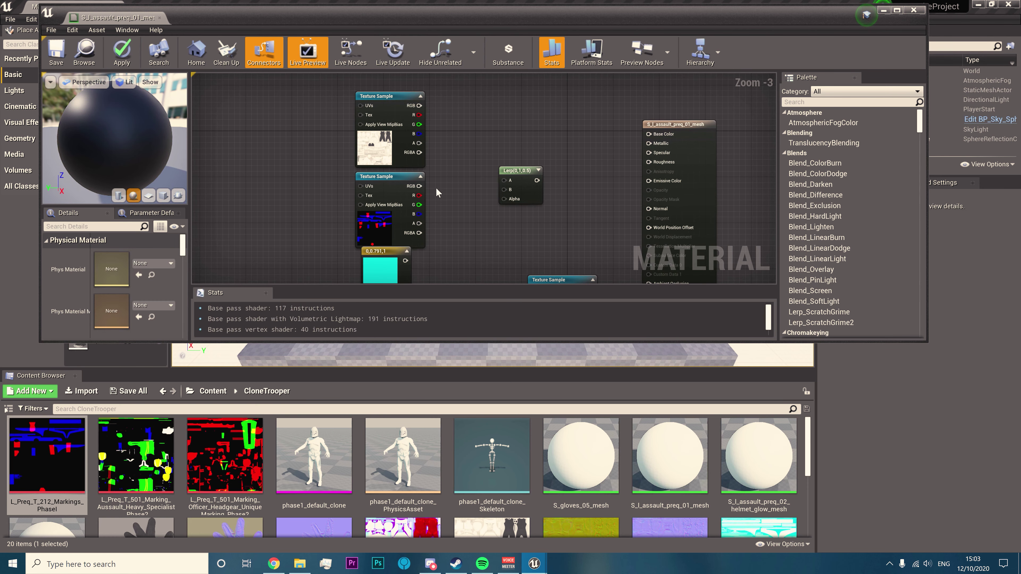
right_drag(439, 194, 435, 188)
drag(416, 101, 506, 180)
right_drag(472, 250, 479, 230)
drag(409, 236, 512, 168)
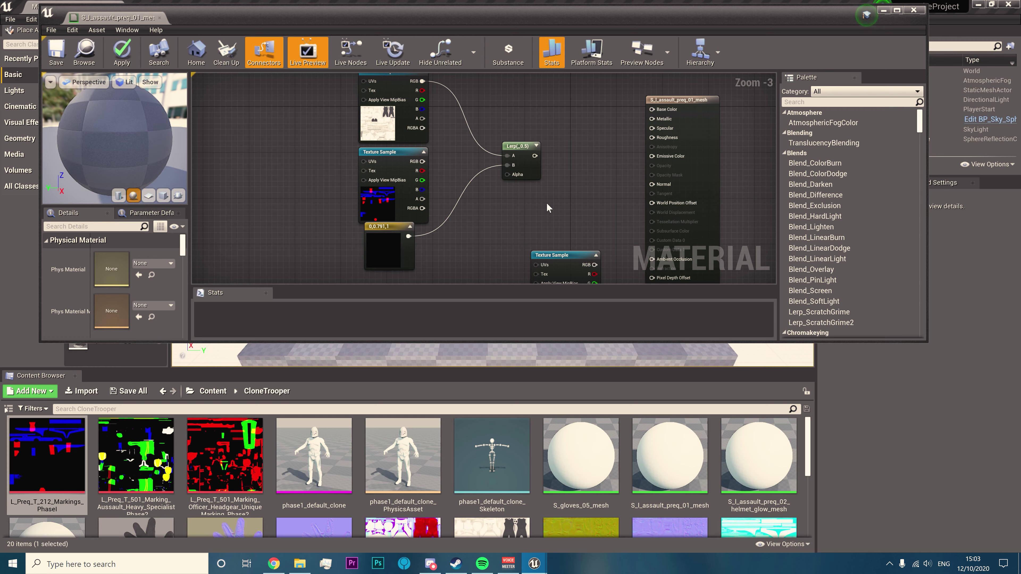
Preview the Lerp node's output on the preview sphere, examine it from other angles and stop previewing the node
right_drag(549, 208, 542, 229)
right_drag(574, 197, 586, 209)
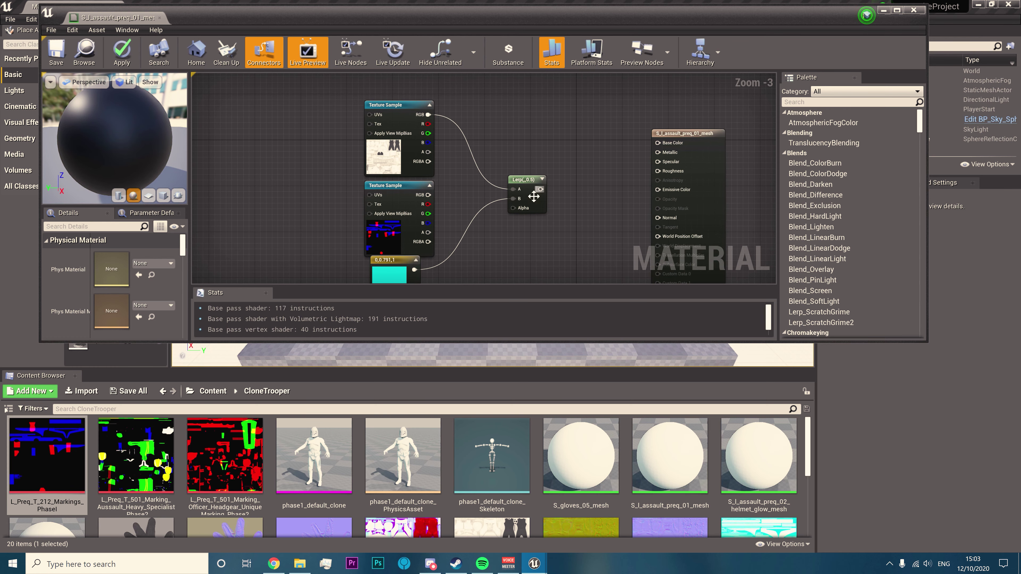
right_click(521, 186)
click(537, 185)
drag(168, 175, 220, 176)
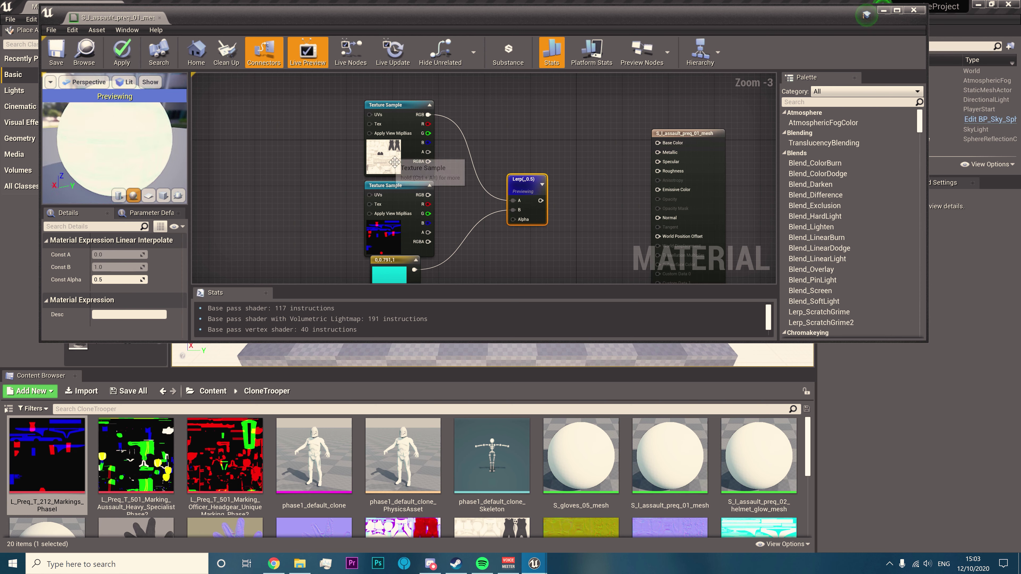
mouse_move(117, 157)
mouse_down()
mouse_move(134, 158)
mouse_move(125, 155)
mouse_up()
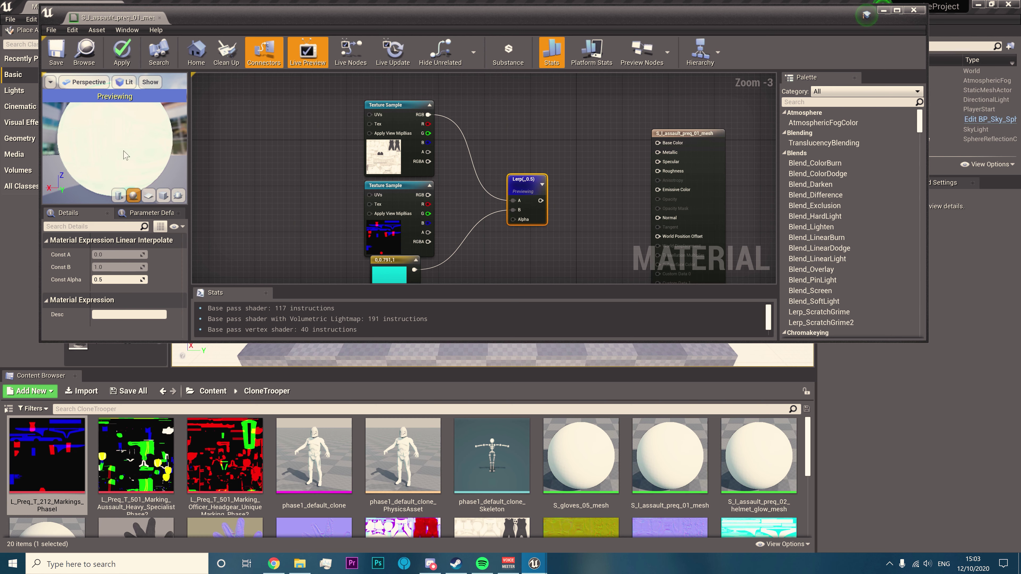
click(396, 275)
click(460, 268)
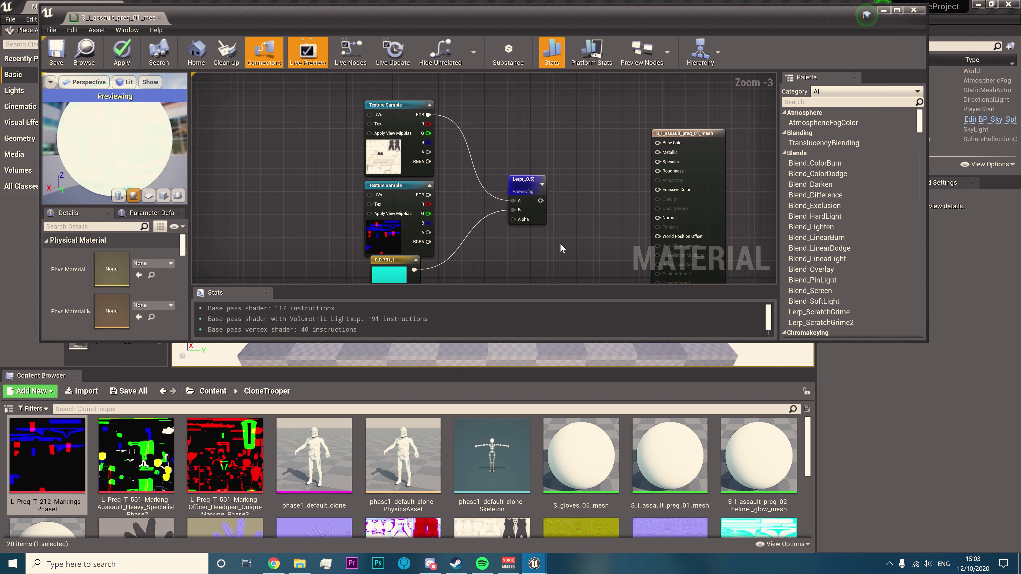
right_click(523, 185)
click(539, 190)
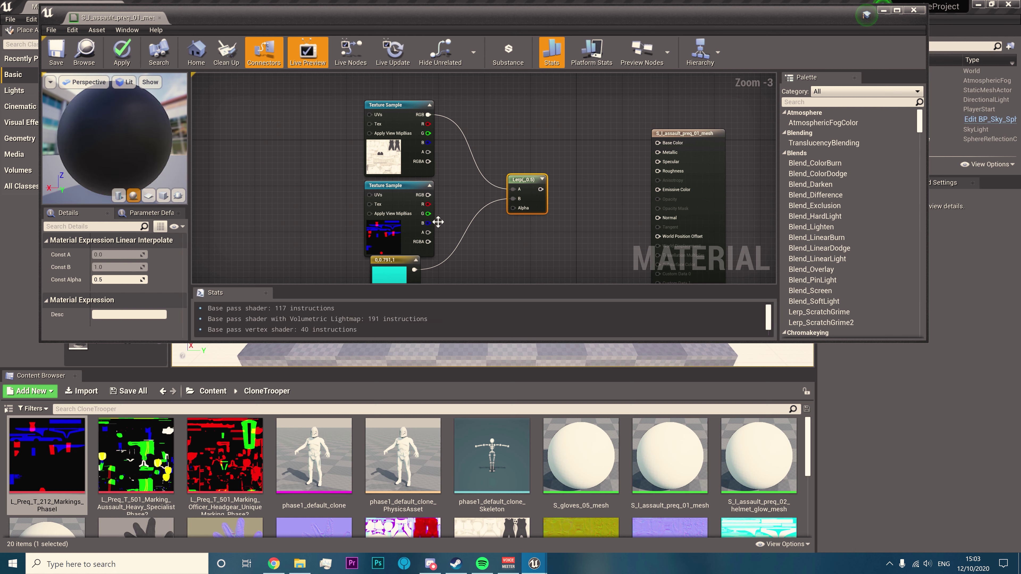
Connect the markings sample's red channel to the Lerp's Alpha and the Lerp's output to Base Color, checking the preview sphere
drag(429, 204, 453, 212)
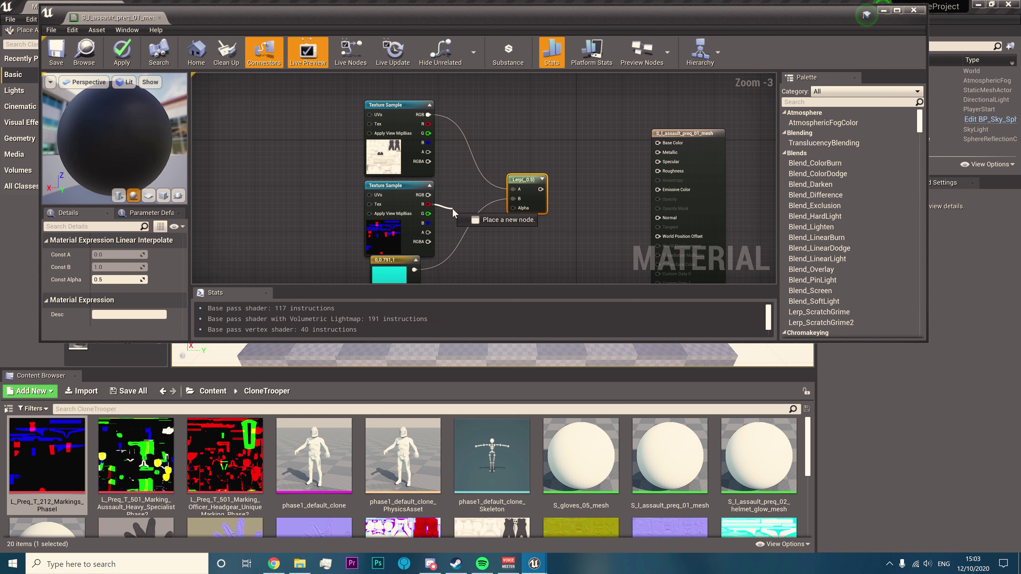
drag(524, 213, 668, 145)
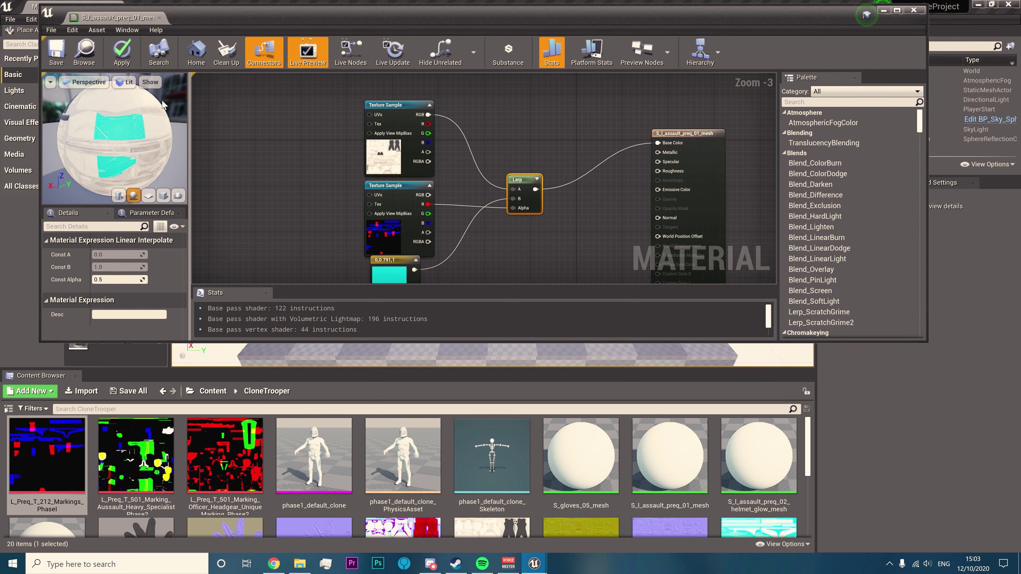
mouse_move(163, 106)
mouse_down()
mouse_move(135, 145)
mouse_move(156, 104)
mouse_up()
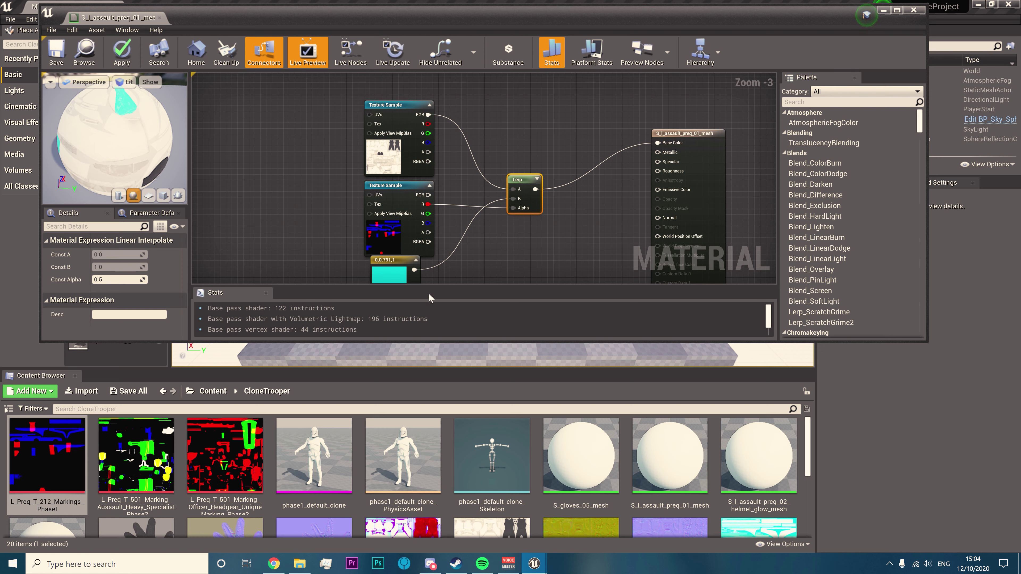
click(391, 275)
click(354, 282)
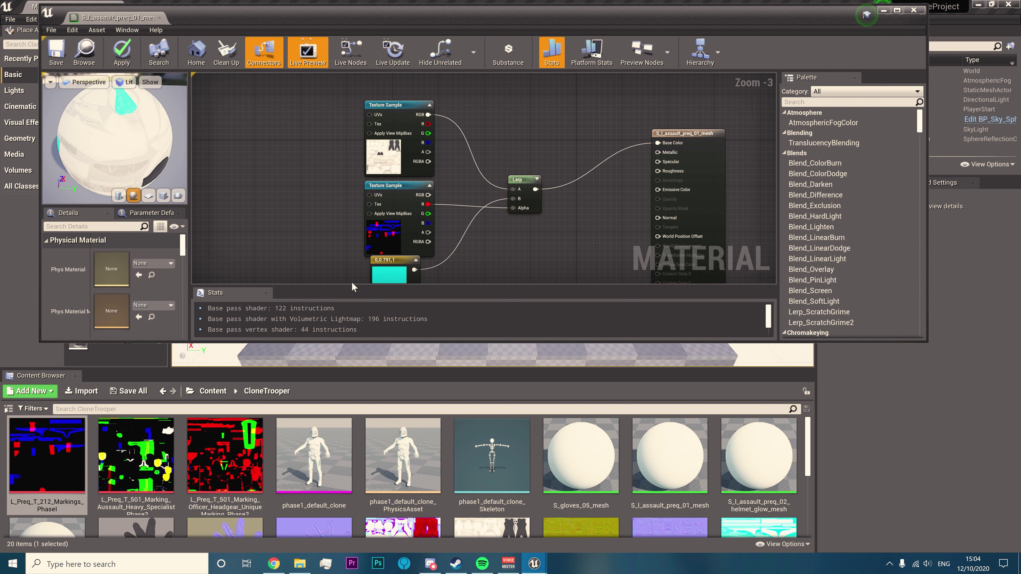
Save the material and open the phase1_default_clone mesh to examine the coloured markings on its armour up close
click(56, 51)
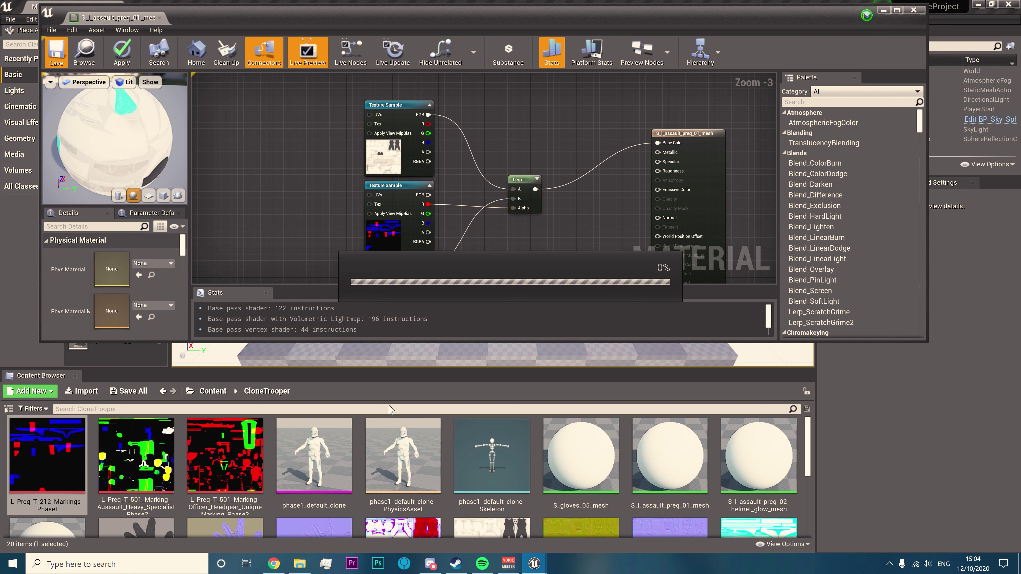
double_click(319, 470)
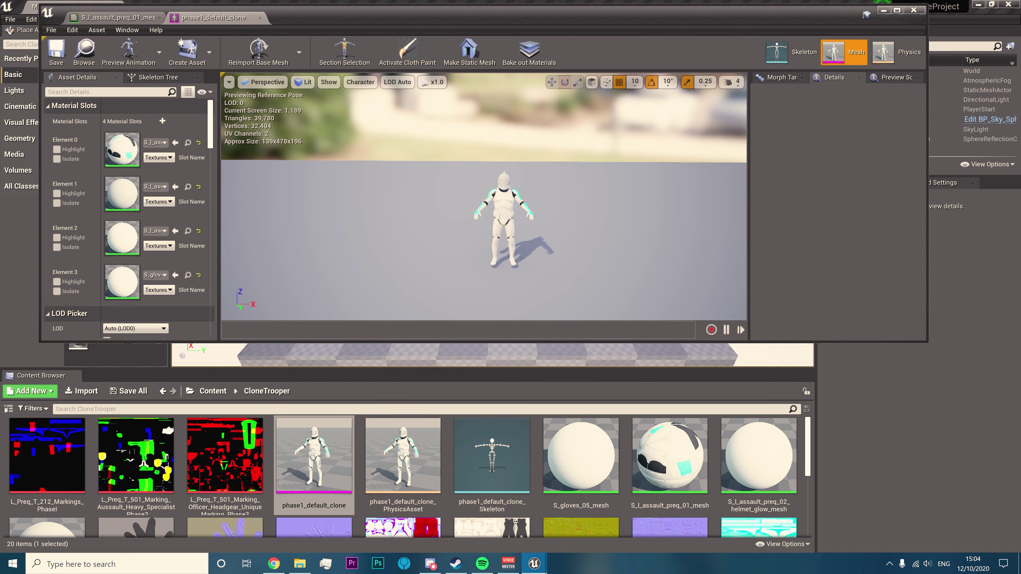
key(w)
mouse_move(484, 196)
right_down()
mouse_move(523, 193)
mouse_move(503, 210)
mouse_move(398, 207)
mouse_move(497, 232)
right_up()
key(s)
key(d)
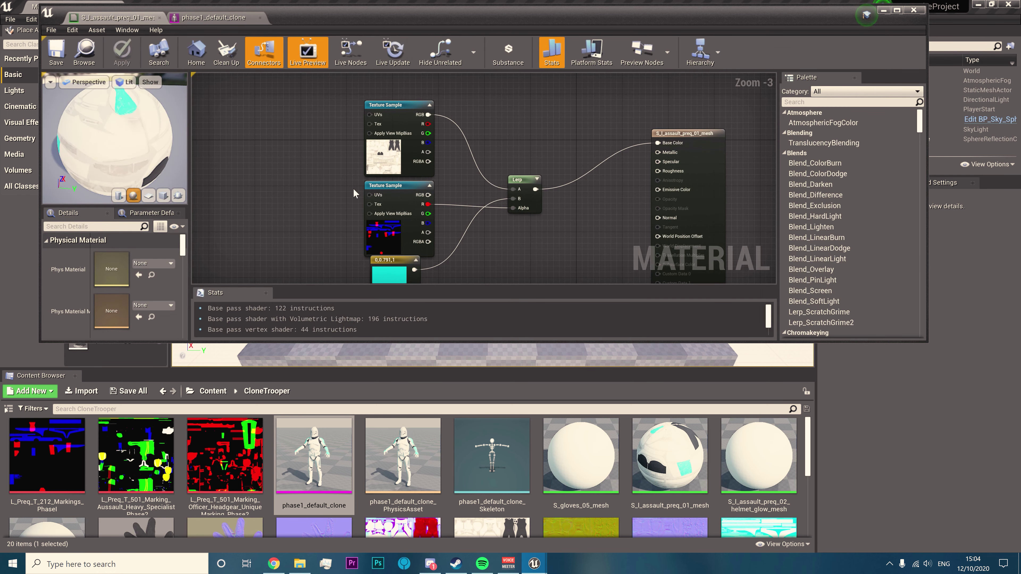
Return to the material and feed the markings sample's UVs from a new TextureCoordinate node with coordinate index 1
right_drag(304, 212, 356, 201)
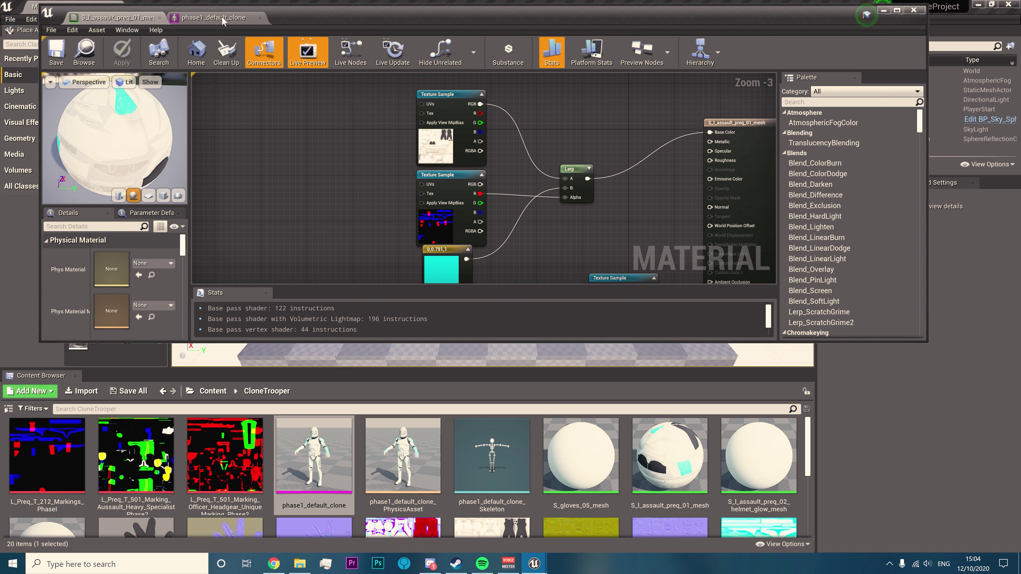
right_drag(308, 158, 290, 135)
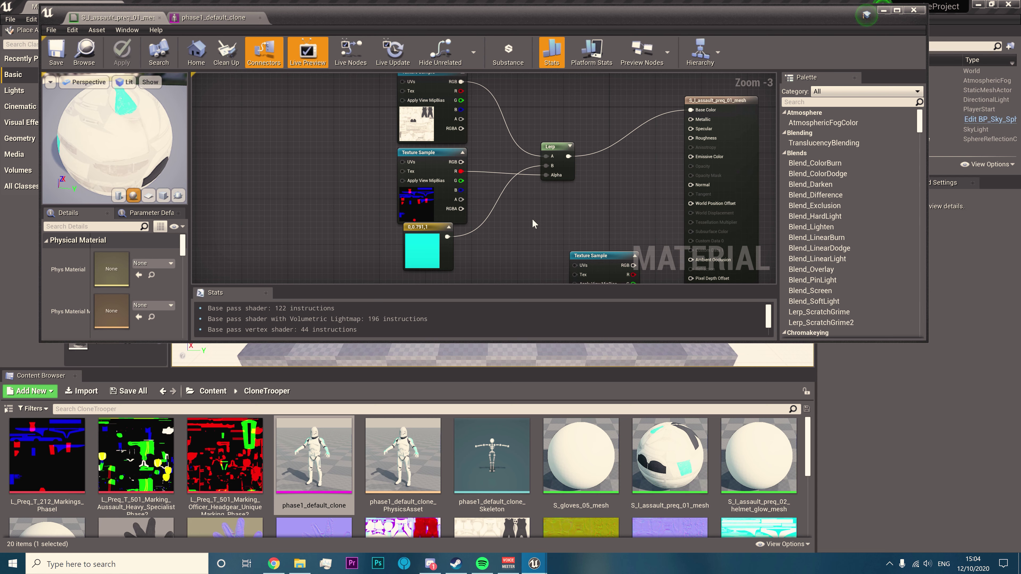
right_drag(355, 193, 460, 234)
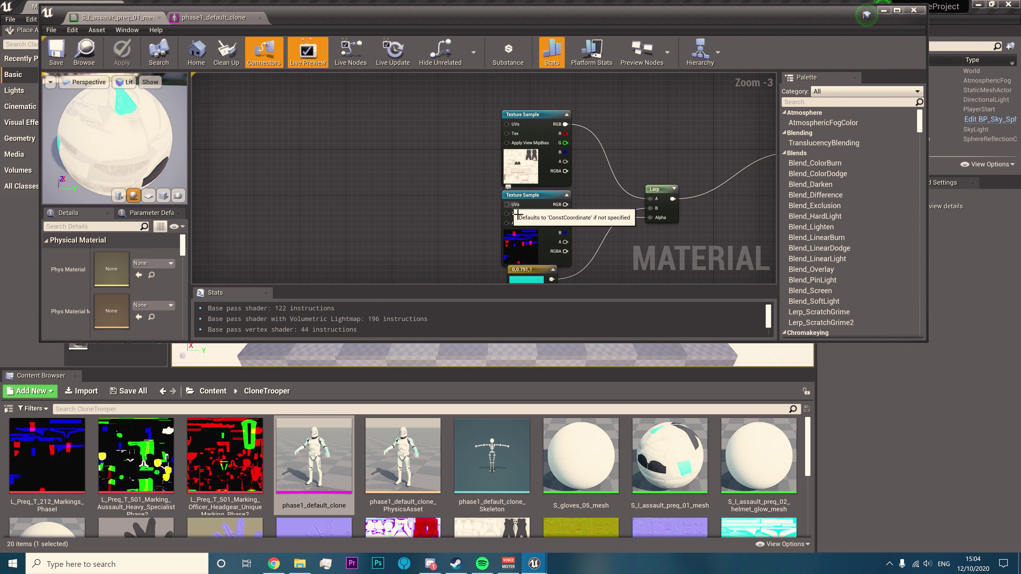
drag(517, 214, 453, 205)
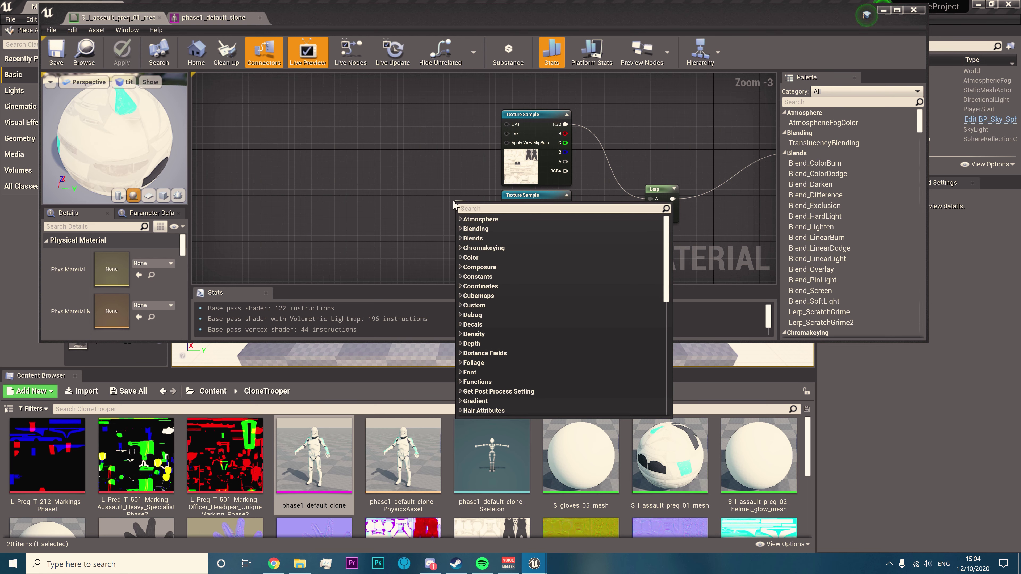
text(tex)
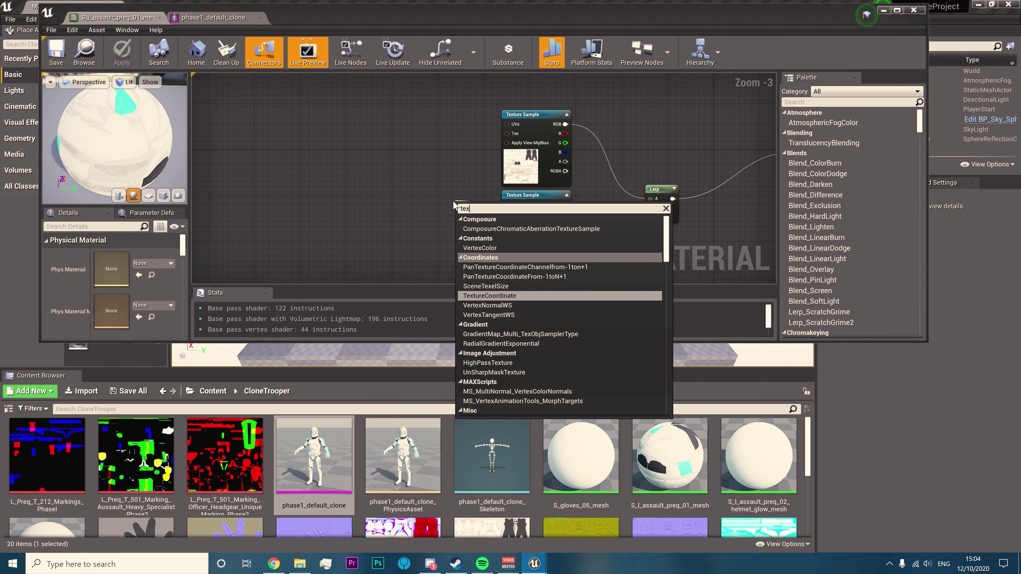
text(t)
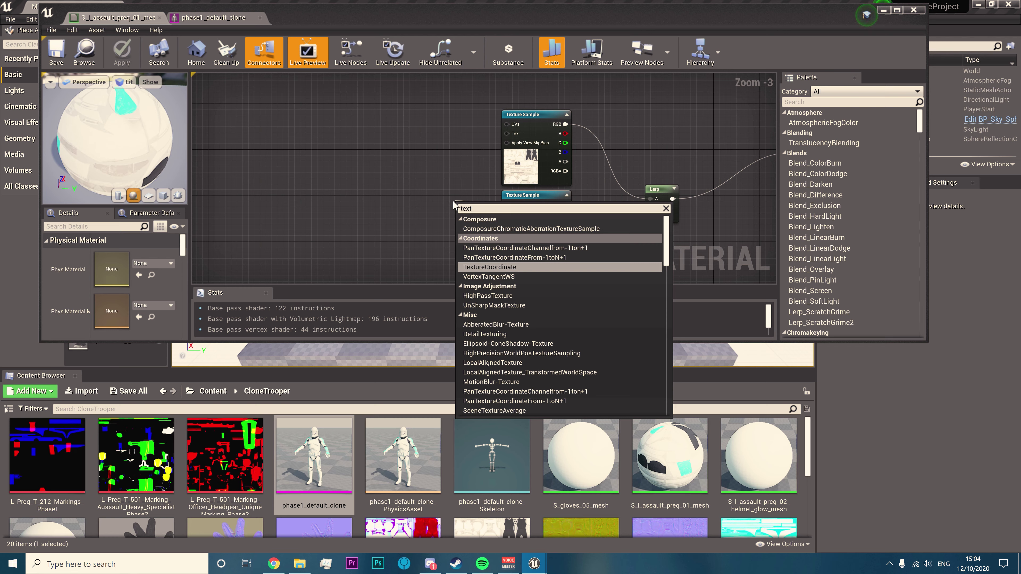
key(Return)
drag(463, 209, 452, 204)
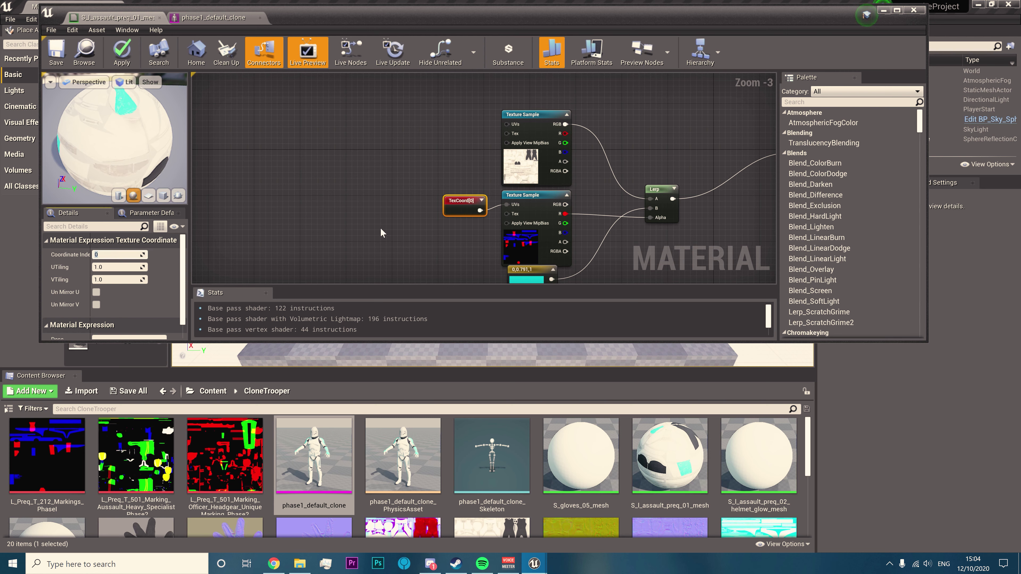
click(370, 215)
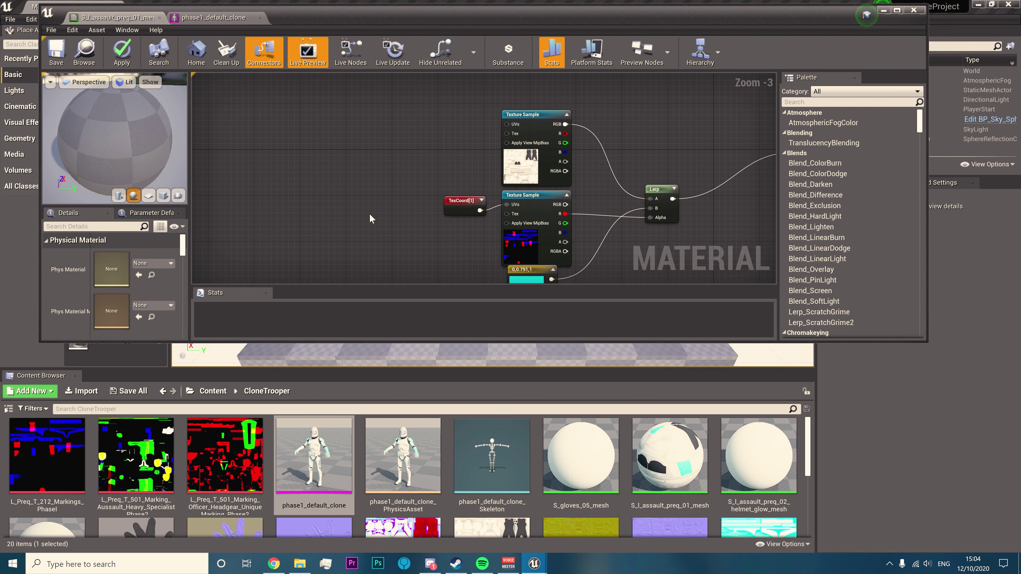
drag(88, 166, 98, 167)
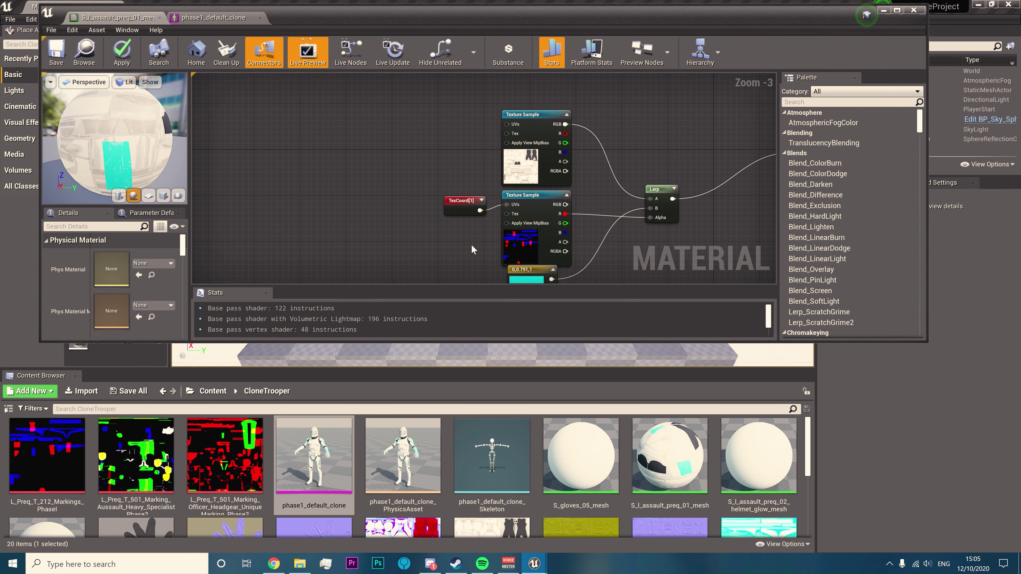
Save the material and examine how the second-UV markings fall on the phase1_default_clone mesh
key(Home)
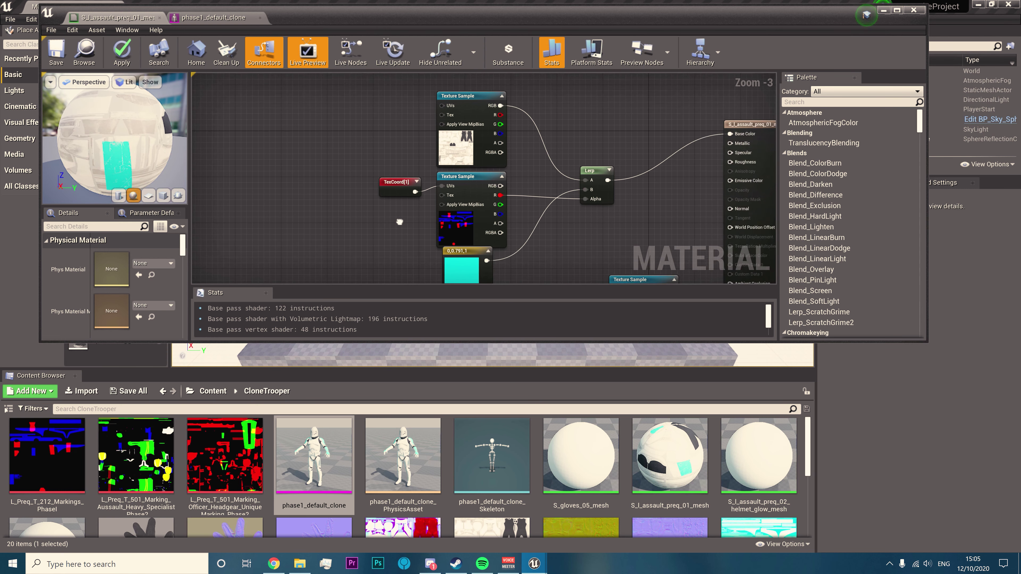
click(212, 17)
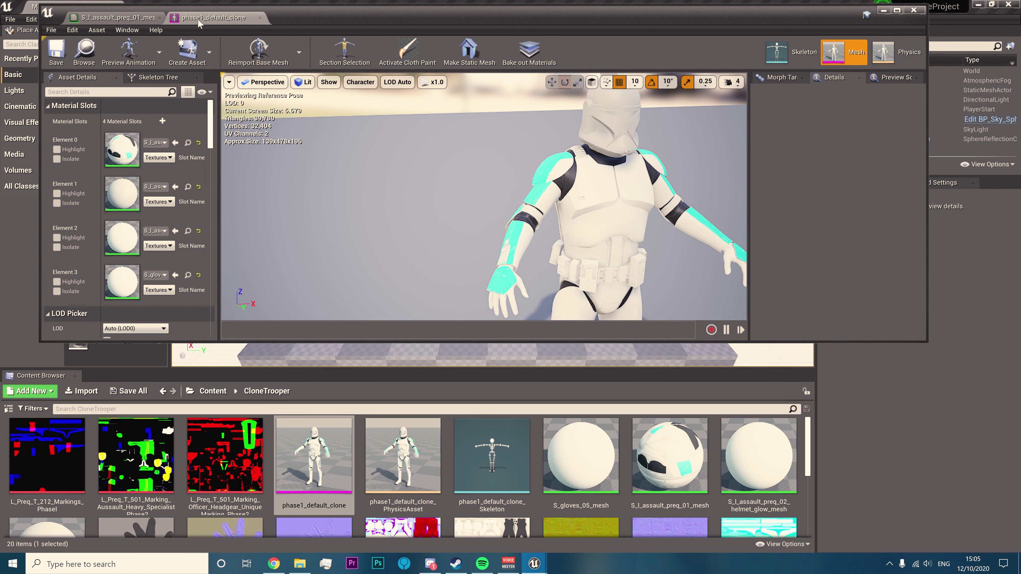
click(109, 18)
key(ctrl+s)
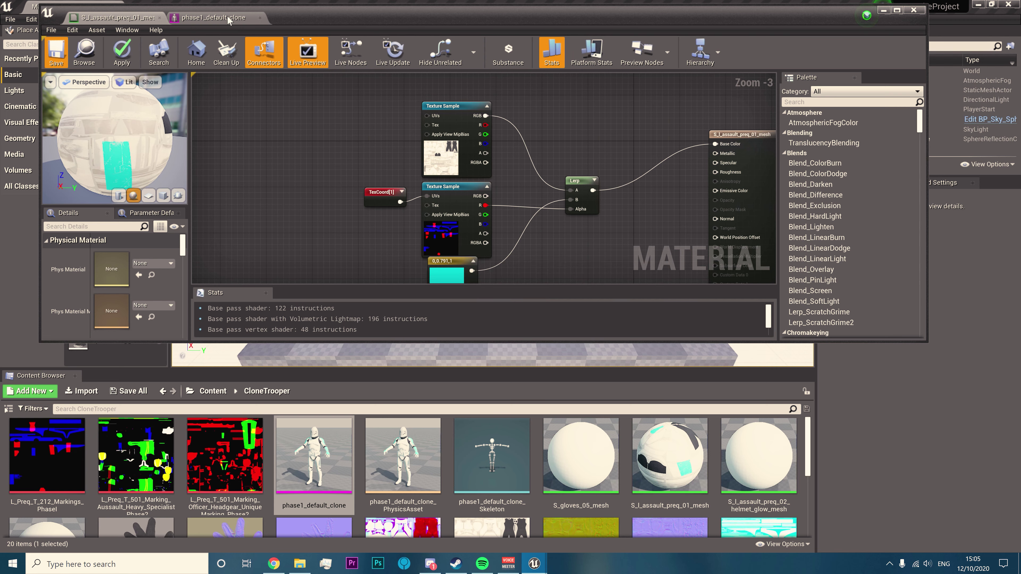
click(228, 18)
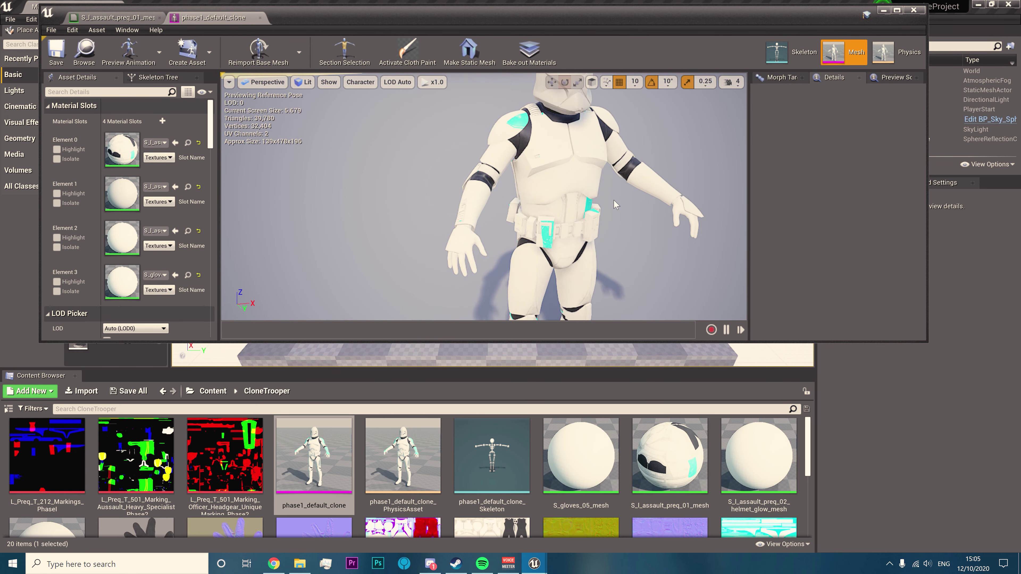
right_drag(613, 200, 621, 187)
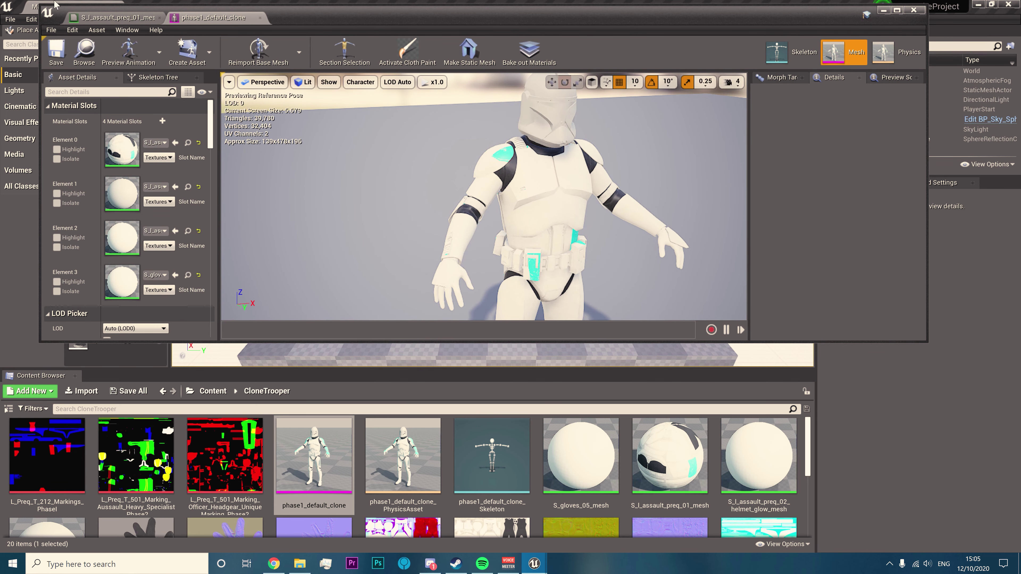
Return to the material, delete the TexCoord[1] node feeding the markings sample, check the preview sphere and save
click(108, 17)
click(382, 199)
key(Delete)
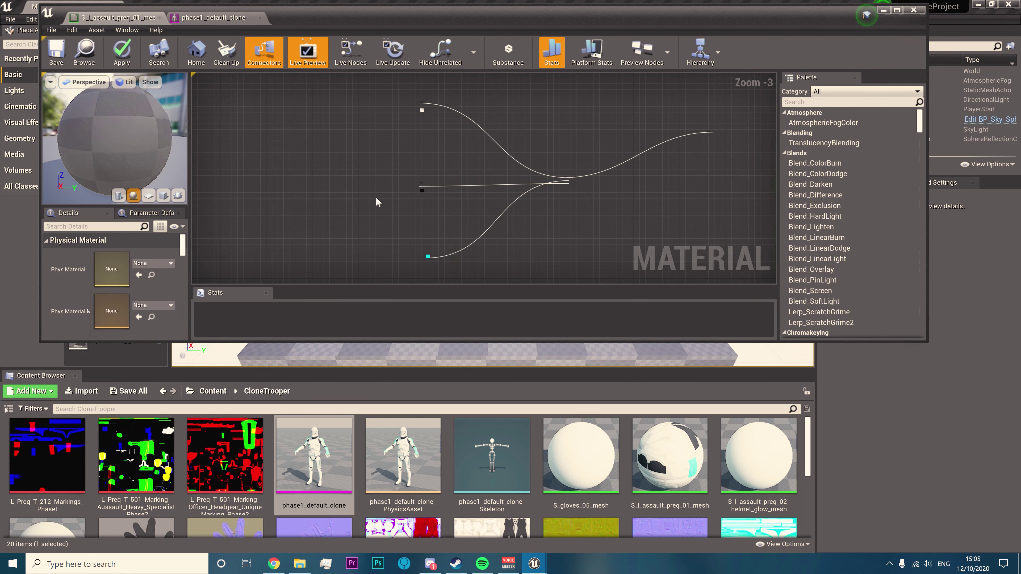
right_drag(574, 267, 528, 236)
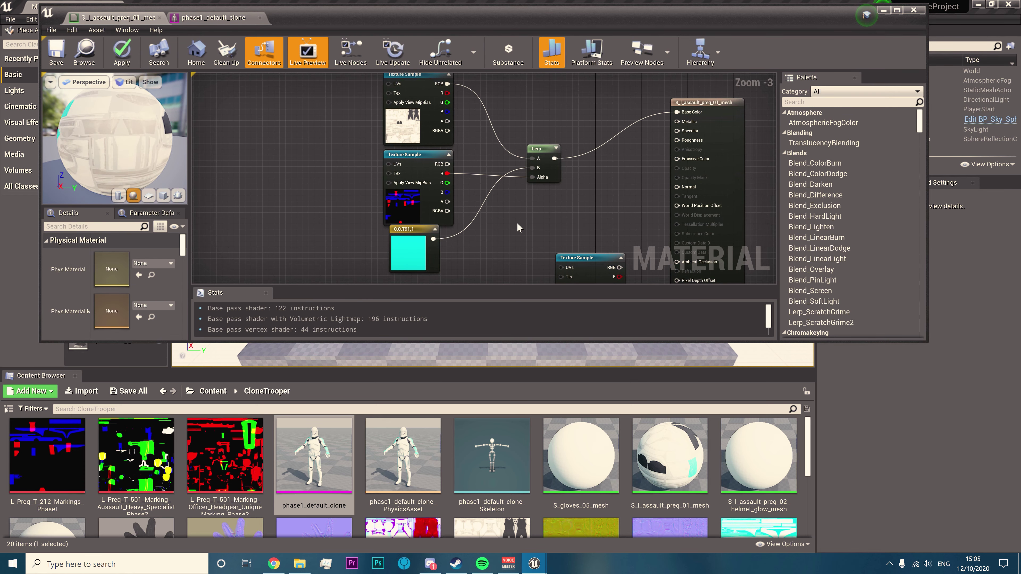
scroll(98, 109, up, 5)
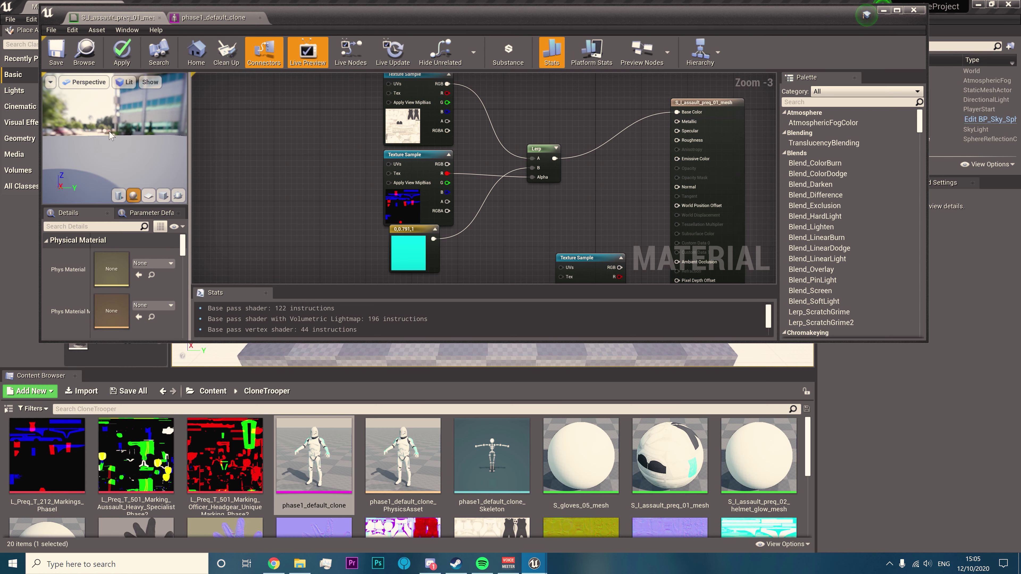
scroll(112, 131, down, 7)
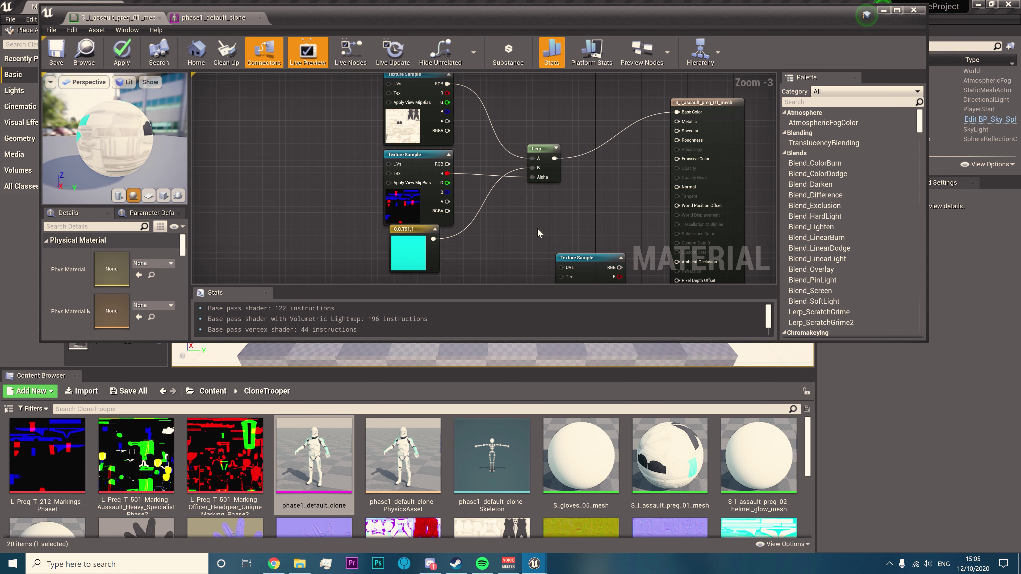
right_drag(466, 149, 450, 162)
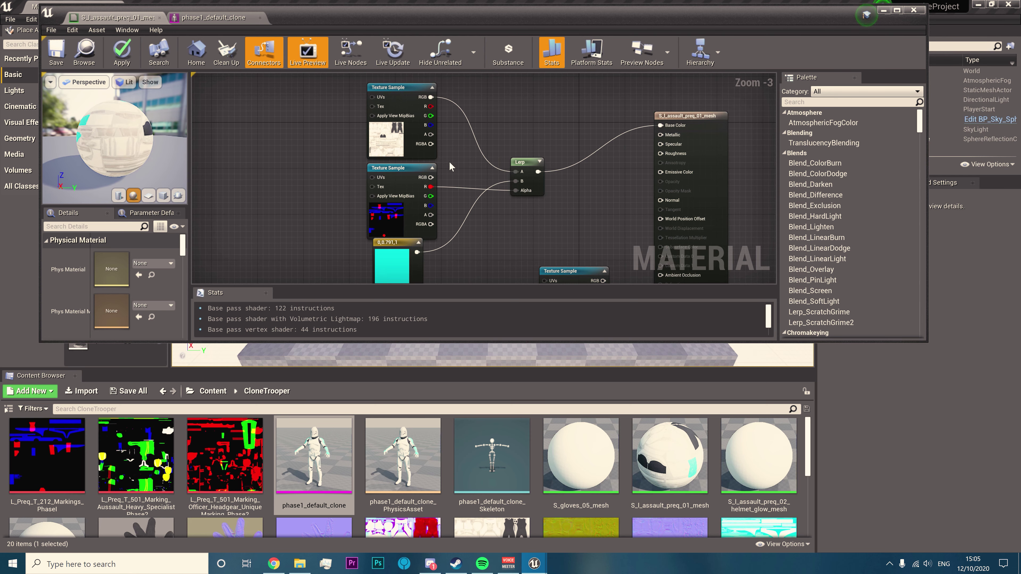
click(61, 54)
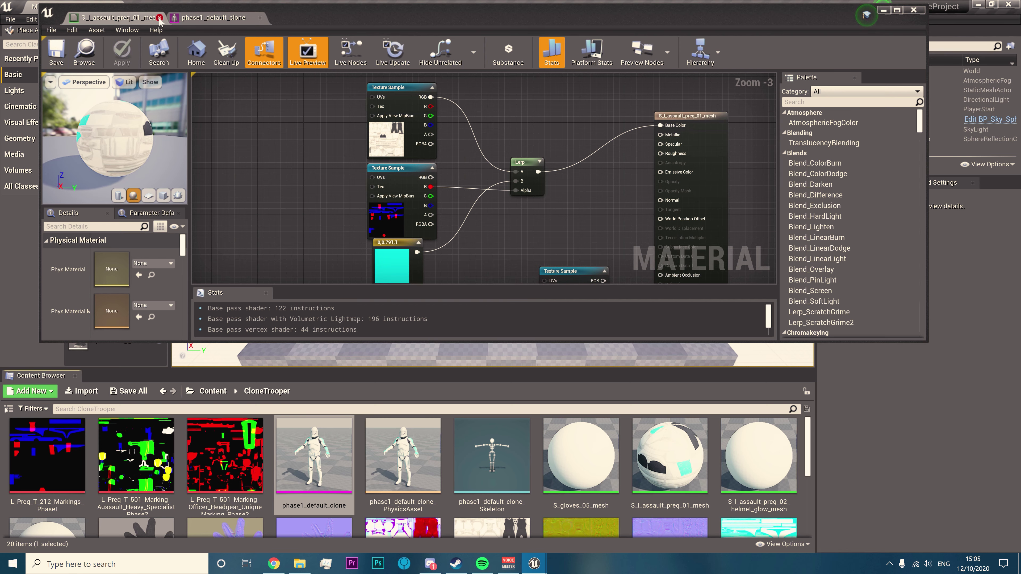
Invert the armour colour sample's alpha with a OneMinus node and connect it to Roughness, checking the preview sphere
right_drag(468, 143, 482, 216)
click(321, 150)
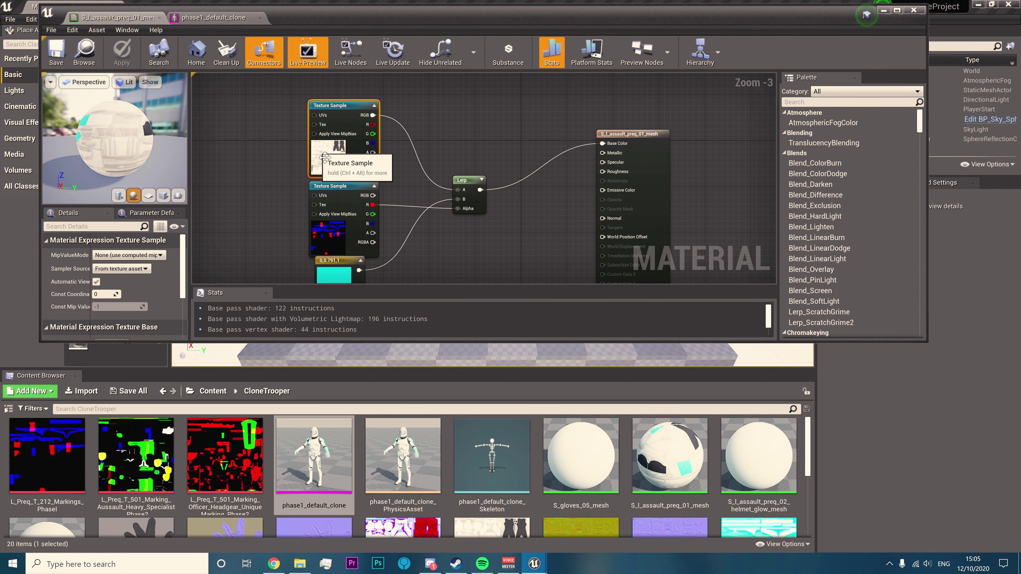
scroll(455, 230, down, 3)
scroll(455, 229, up, 3)
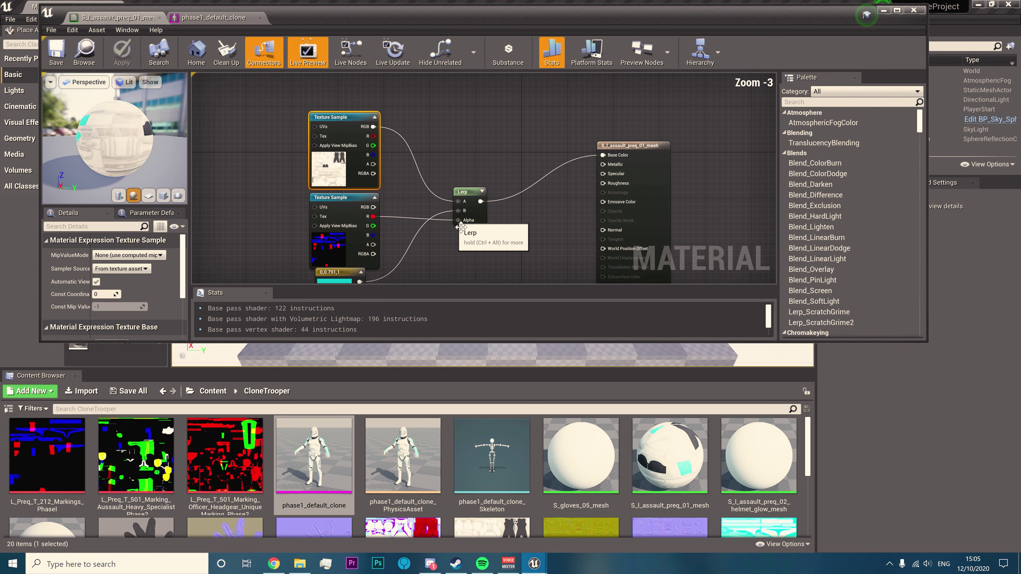
scroll(334, 163, up, 1)
right_drag(423, 192, 389, 155)
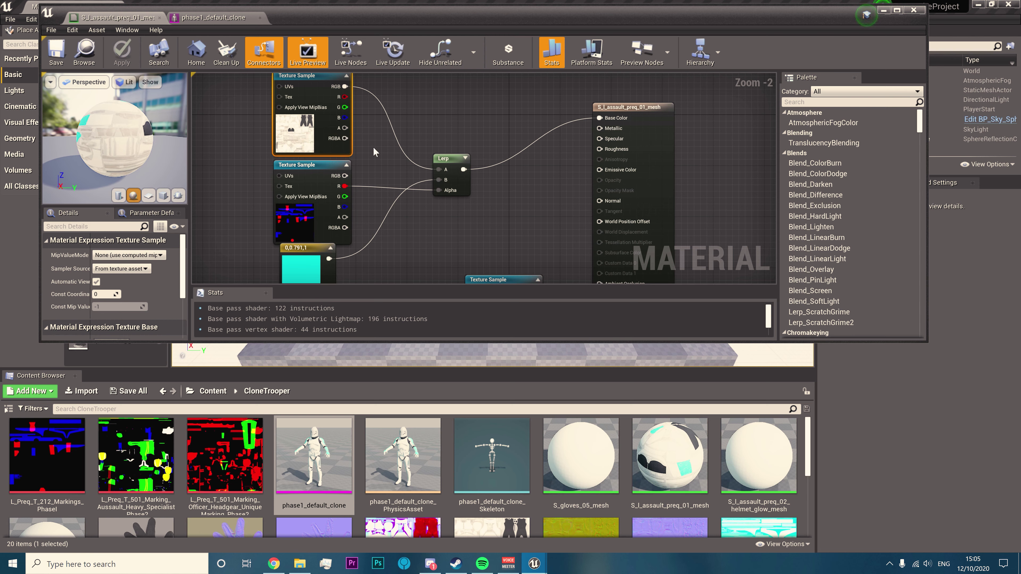
drag(344, 128, 483, 138)
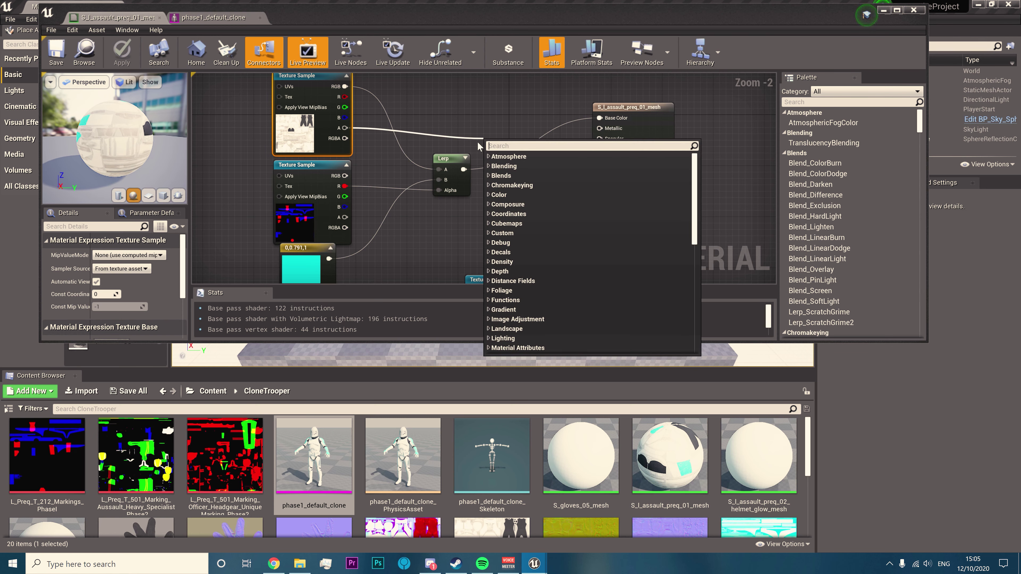
text(one)
key(Return)
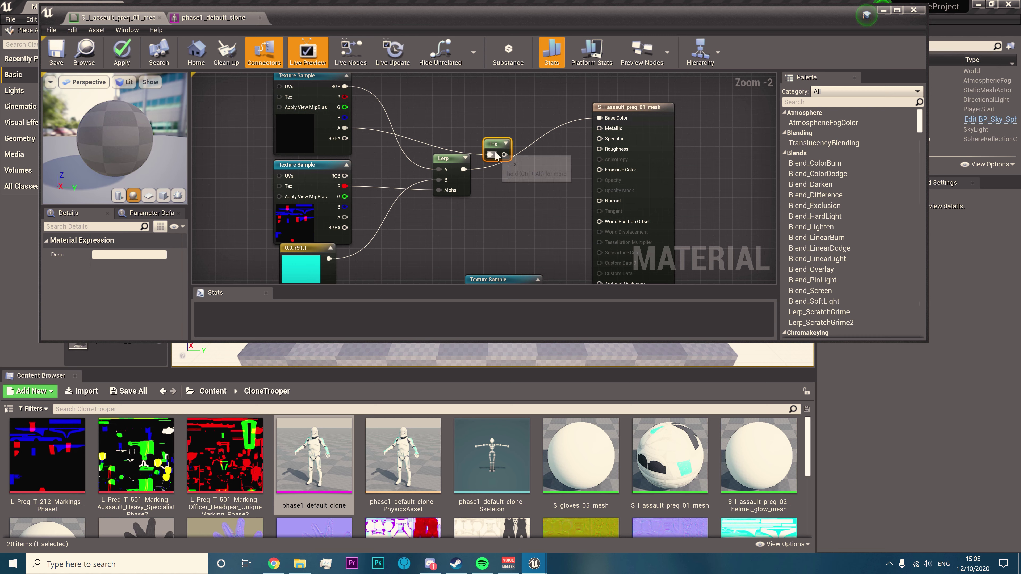
drag(504, 155, 599, 149)
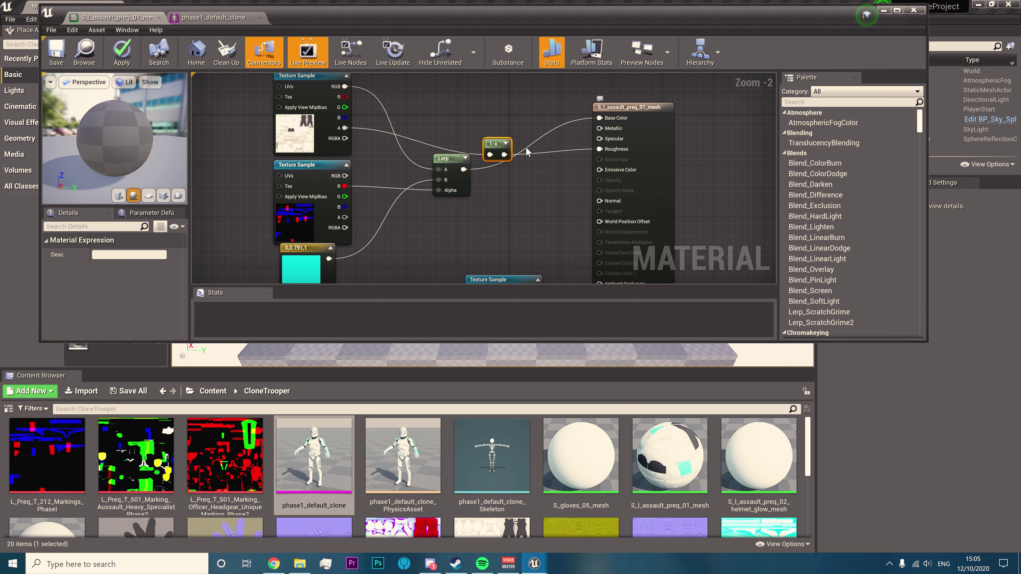
mouse_move(114, 136)
mouse_down()
mouse_move(87, 147)
mouse_move(111, 121)
mouse_up()
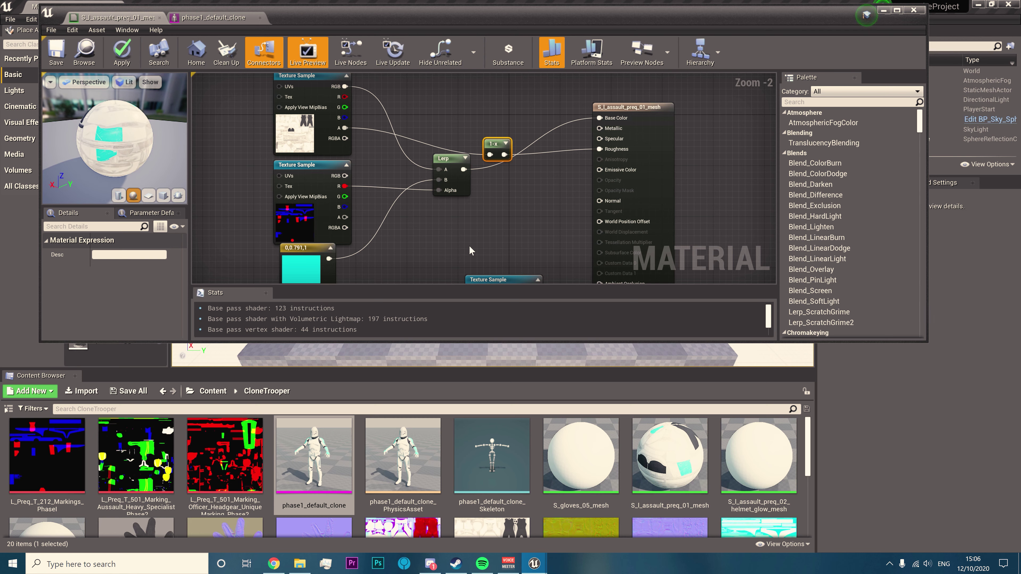
Move the blue normal map sample below the Lerp node and connect its RGB output to Normal
click(534, 230)
right_drag(530, 227, 537, 161)
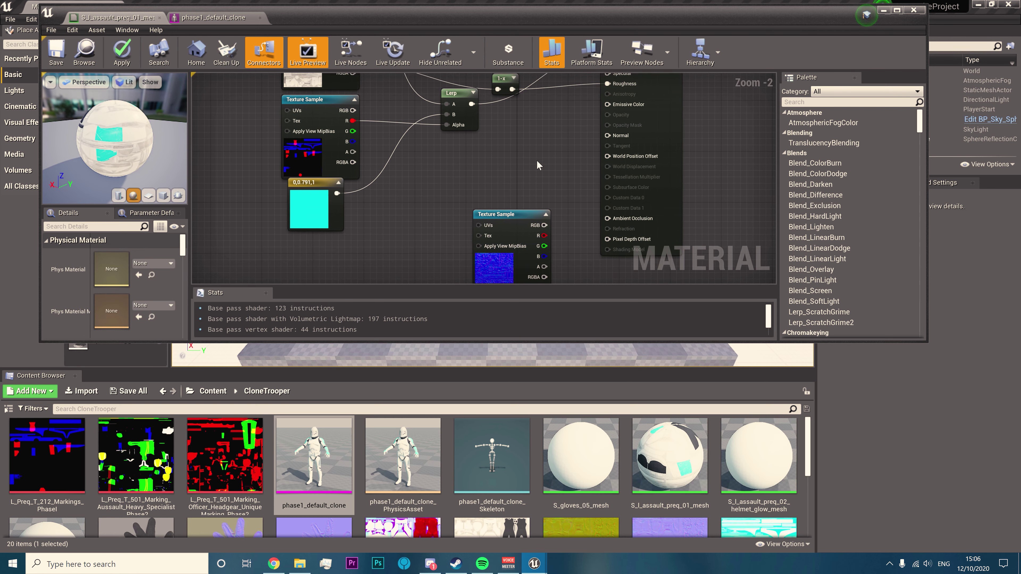
drag(535, 233, 502, 163)
right_drag(536, 159, 519, 188)
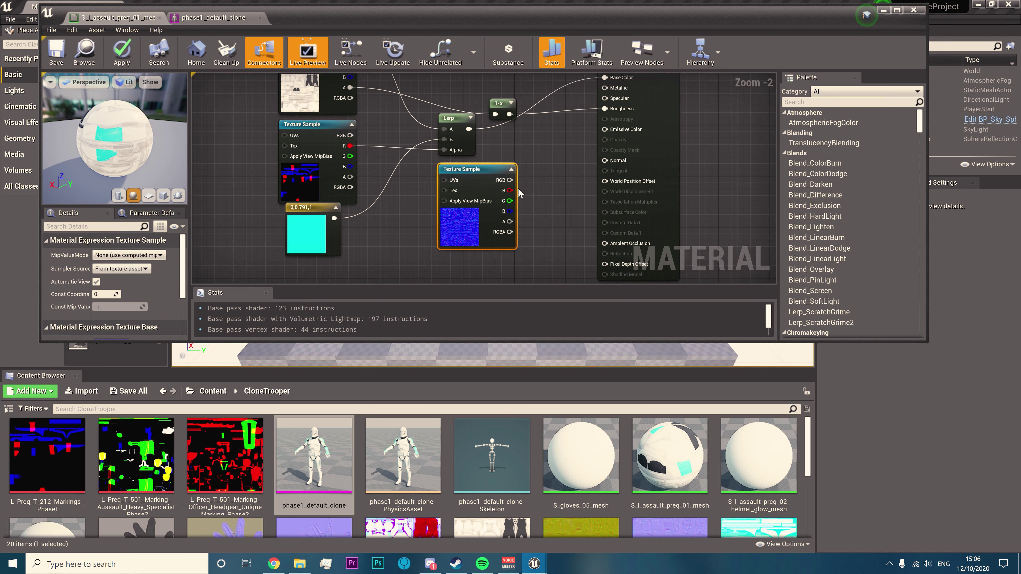
drag(503, 183, 608, 162)
Move the AOSL texture sample beside the material's result node and connect its red channel to Ambient Occlusion
right_drag(569, 220, 585, 86)
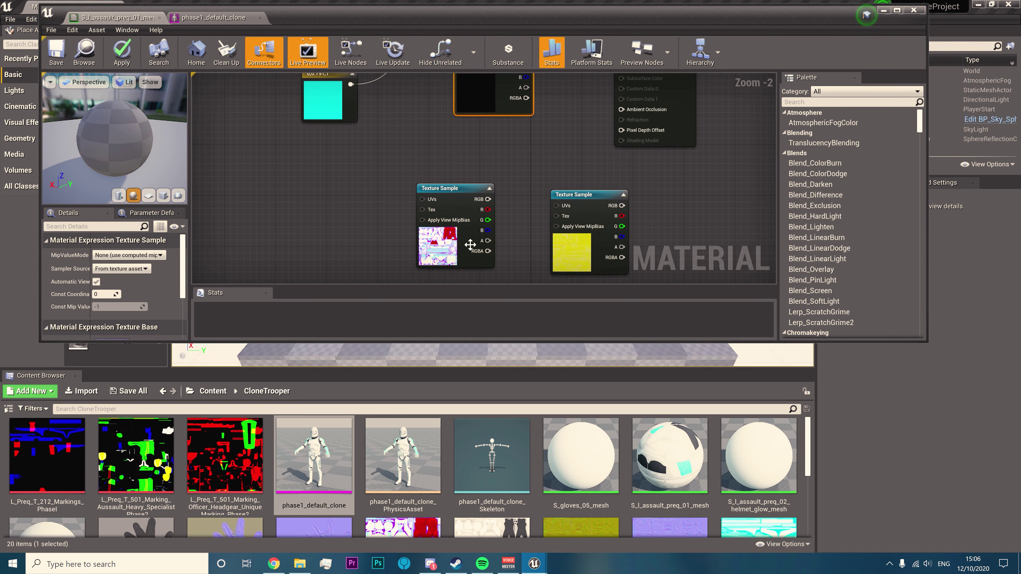
drag(434, 247, 405, 198)
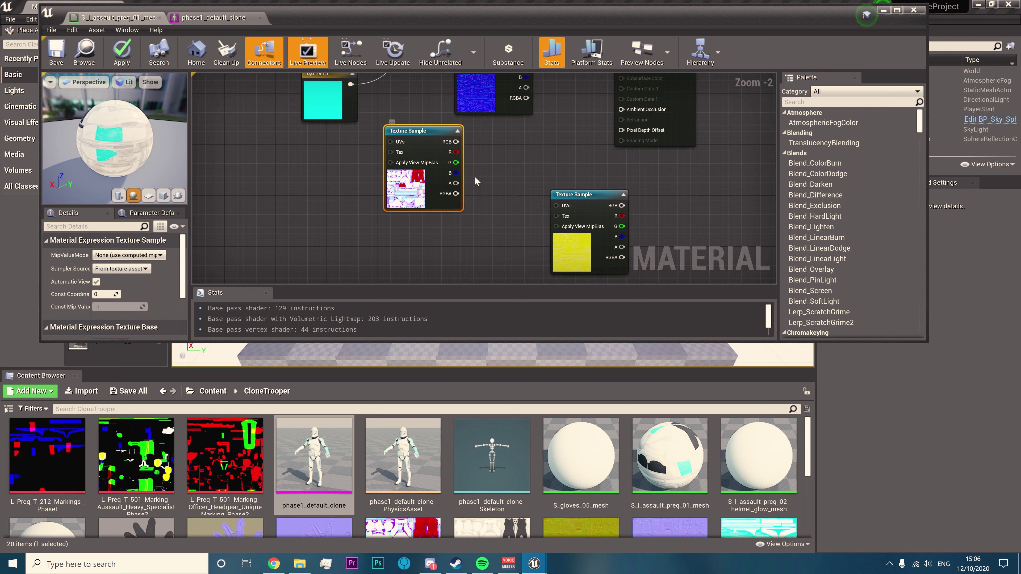
right_drag(404, 198, 407, 226)
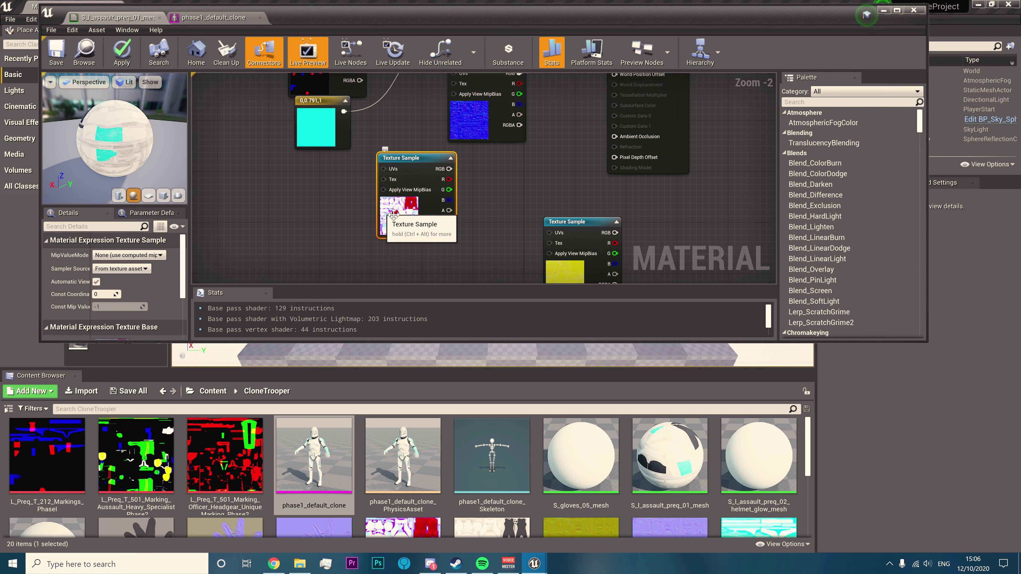
scroll(224, 529, down, 2)
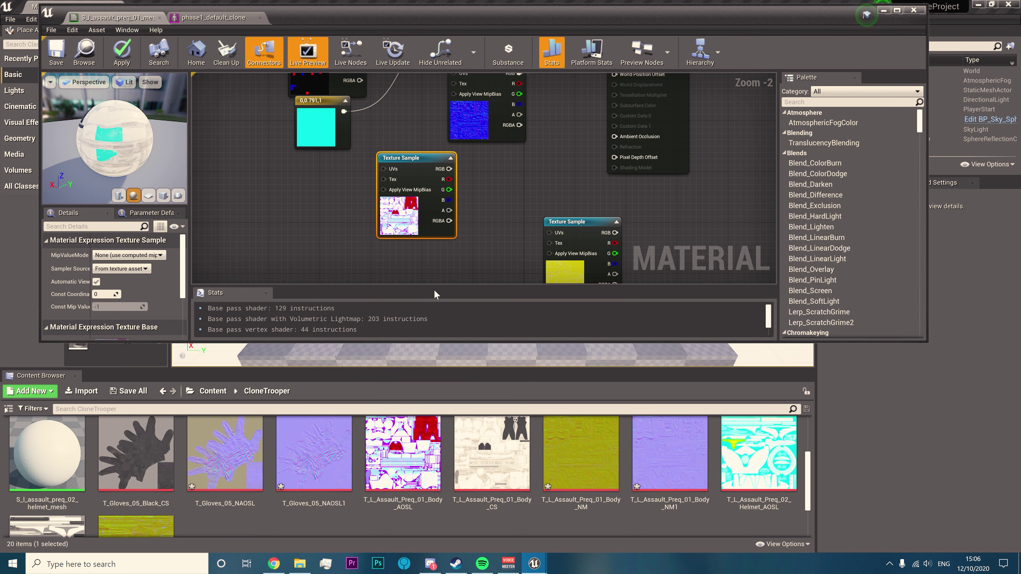
right_drag(503, 239, 484, 273)
drag(431, 218, 596, 175)
Move the yellow texture sample above the other nodes and try feeding its RGB output into Metallic
right_drag(576, 157, 571, 115)
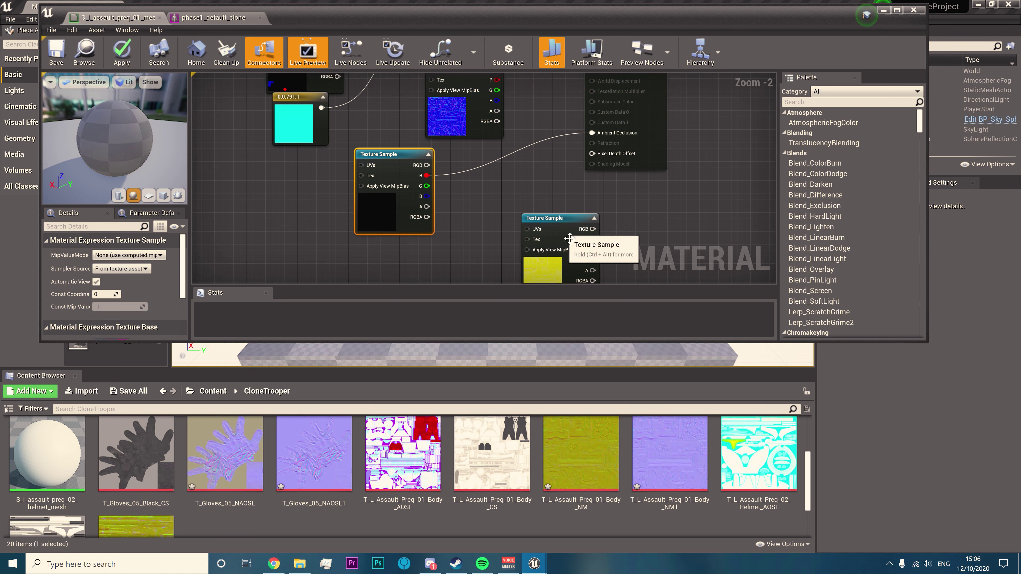
drag(562, 231, 428, 213)
right_drag(533, 238, 505, 98)
right_drag(440, 78, 435, 89)
drag(434, 83, 560, 211)
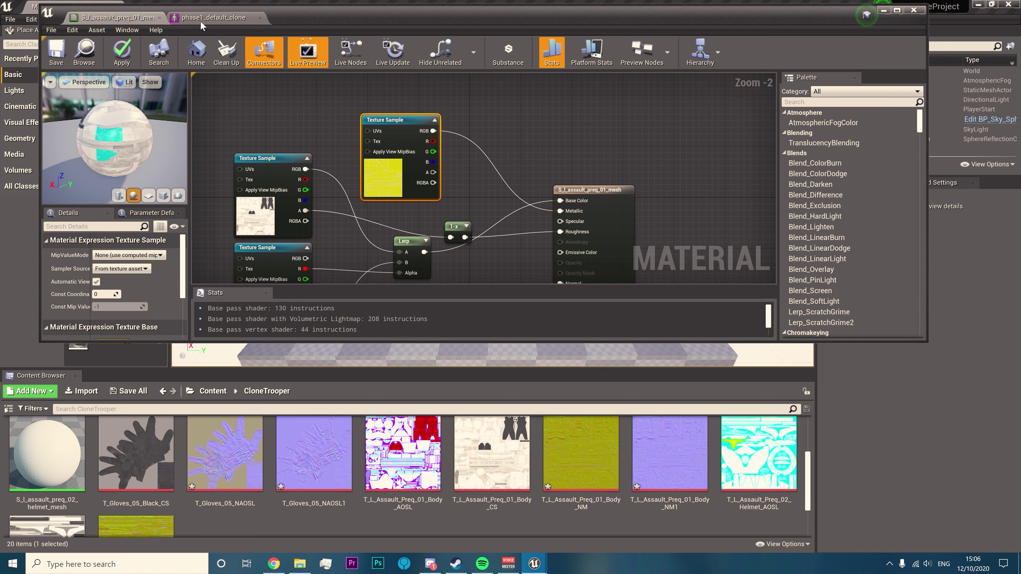
Save the material and inspect the armour's surface on the phase1_default_clone mesh
click(57, 51)
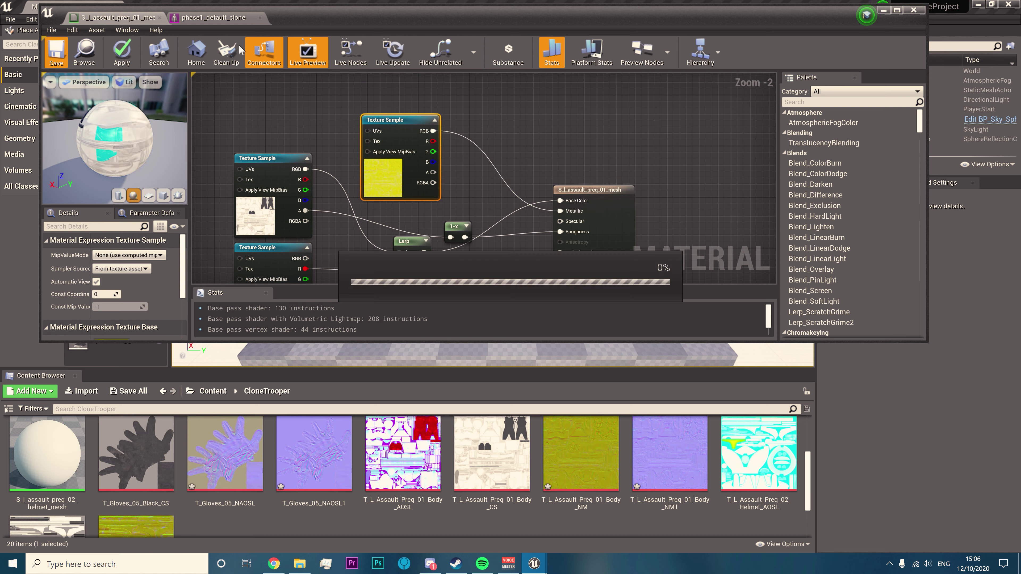
click(213, 18)
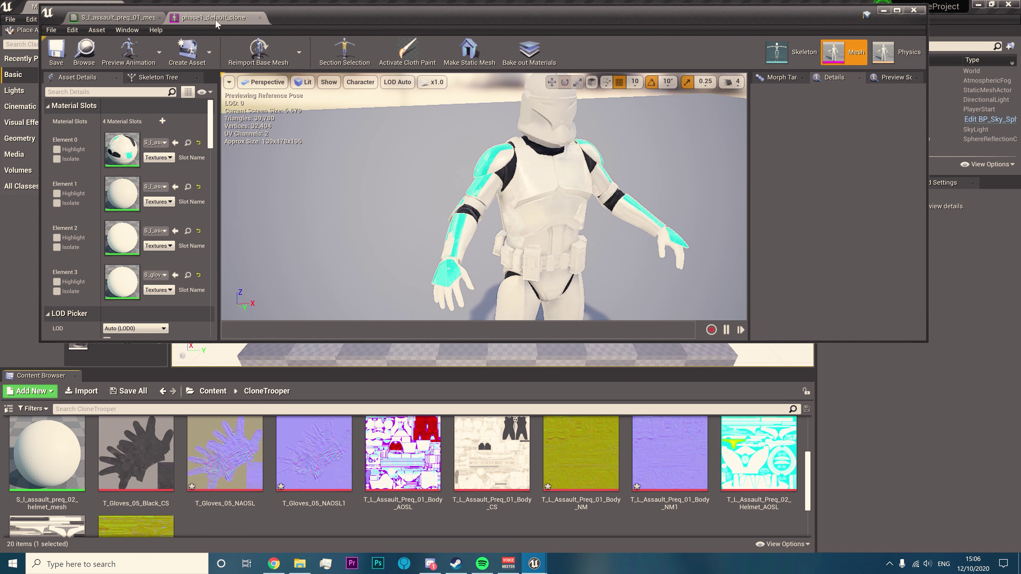
right_drag(544, 226, 552, 223)
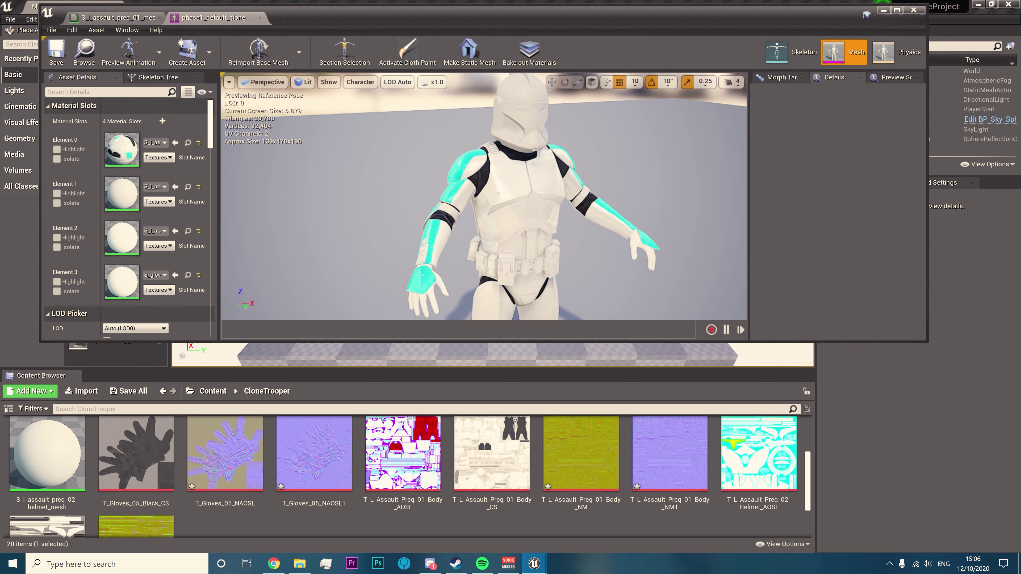
Back in the material, delete the yellow texture sample and feed Metallic from a new Constant node instead
click(117, 18)
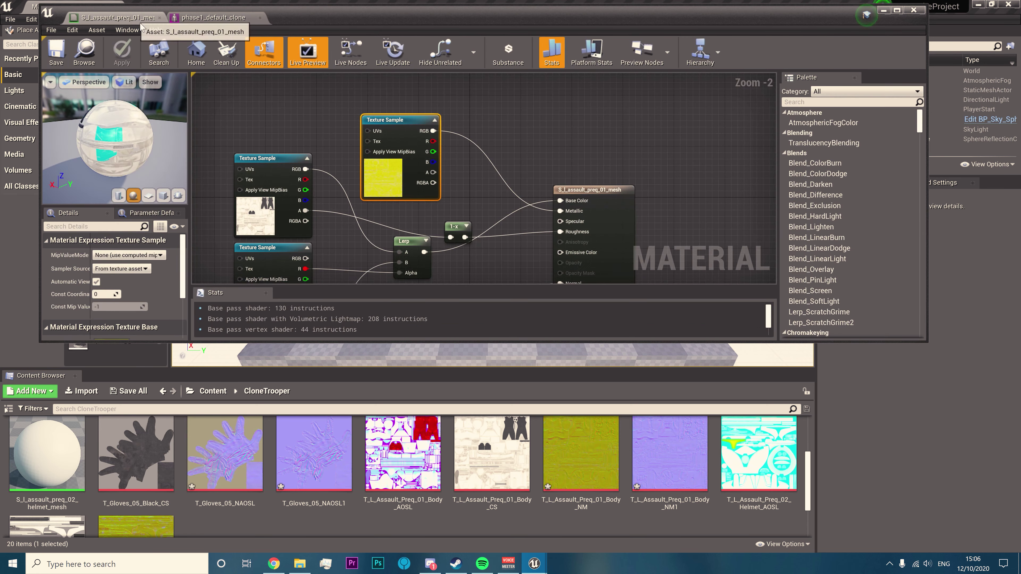
key(Delete)
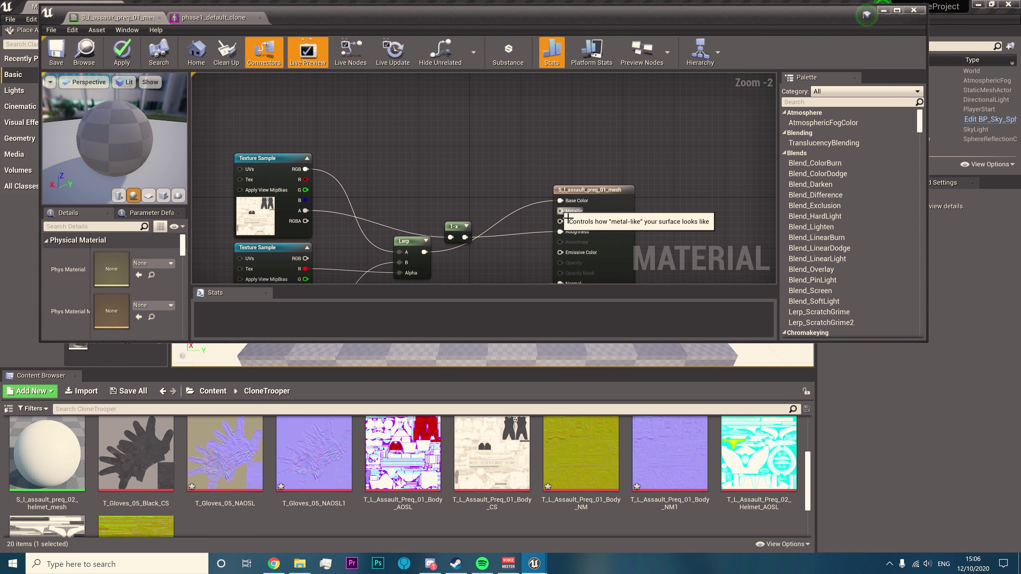
right_click(512, 178)
text(const)
key(Return)
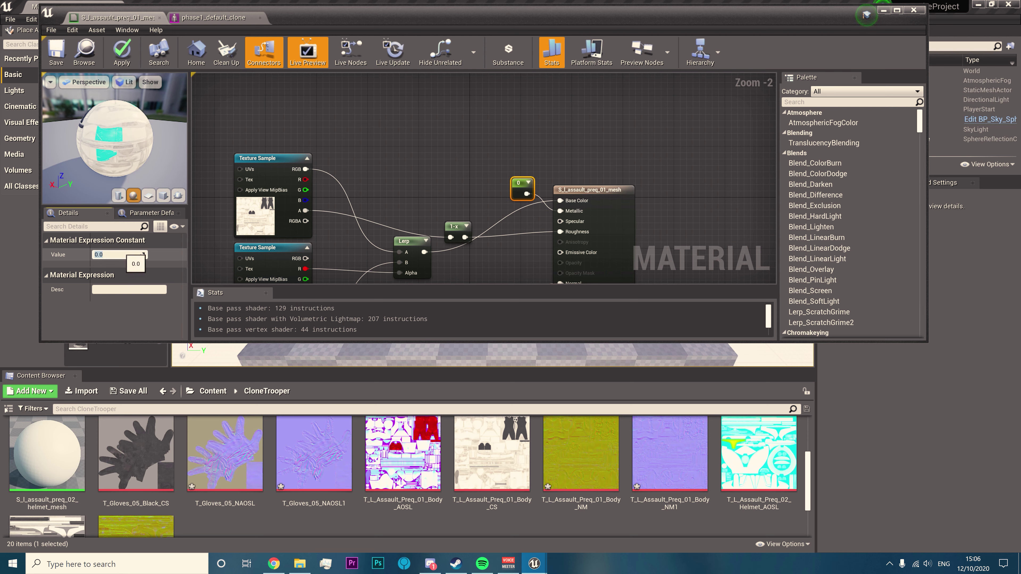
Set the Metallic constant to 0.4, save, check the clone mesh and return to the material
text(.4)
key(Return)
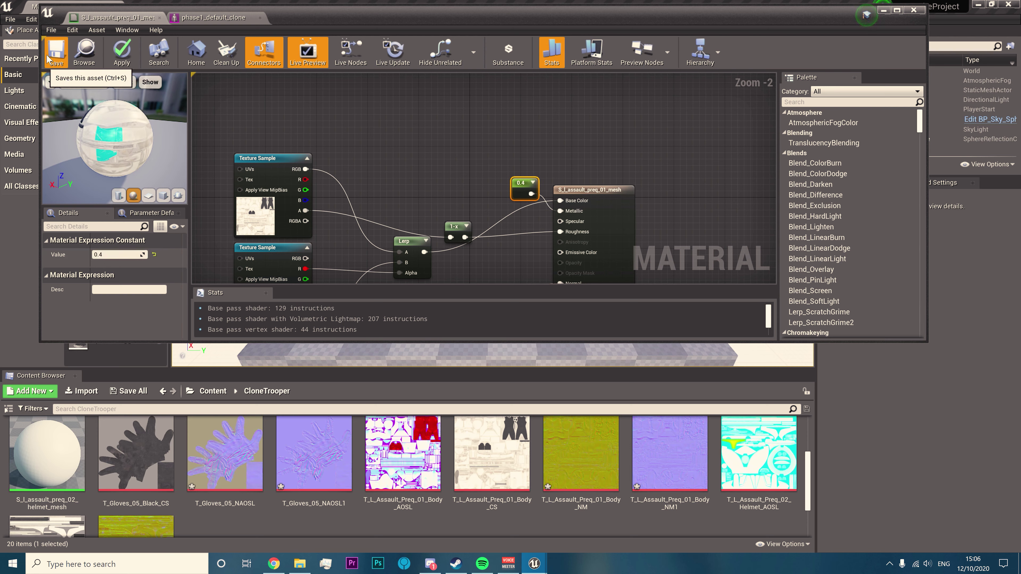
click(225, 18)
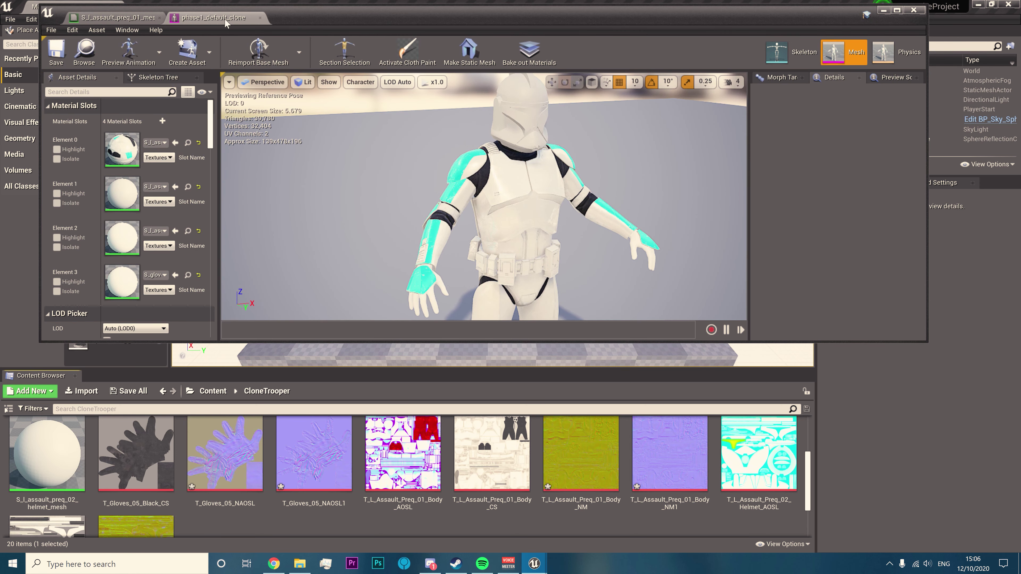
click(133, 16)
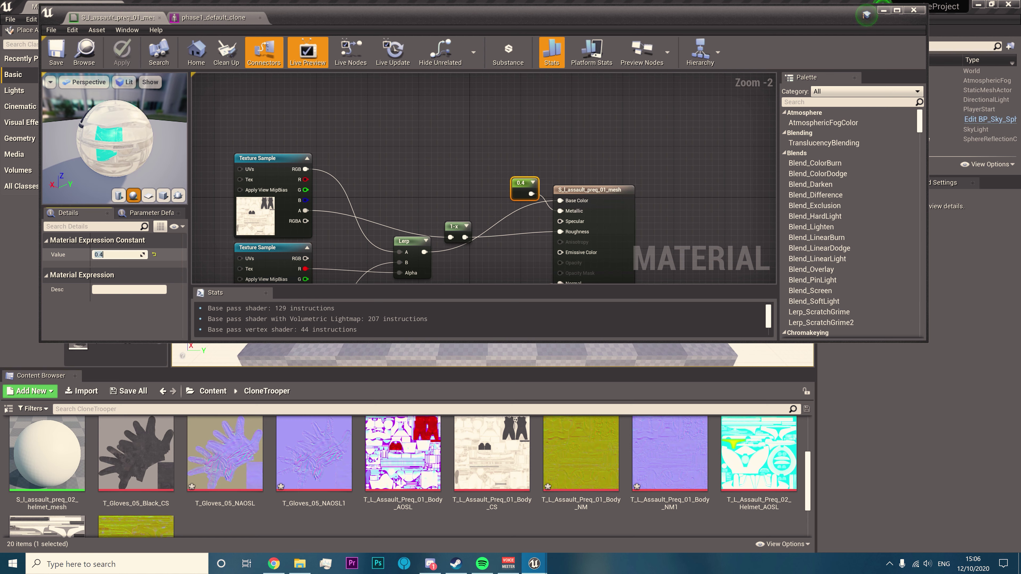
Set the Metallic constant to 0.2, save the body material and check the phase1_default_clone mesh
text(0.2)
key(Return)
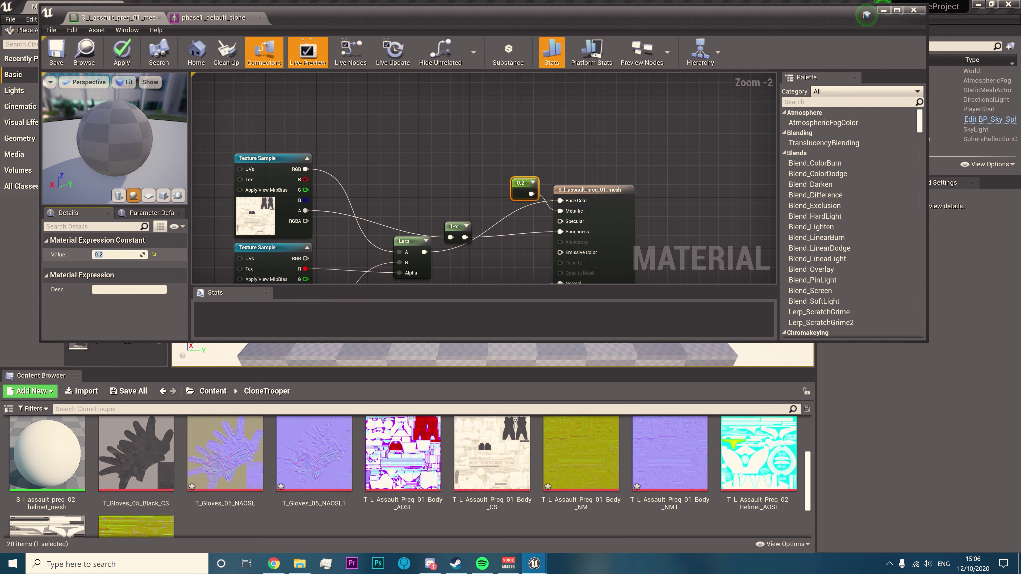
click(50, 57)
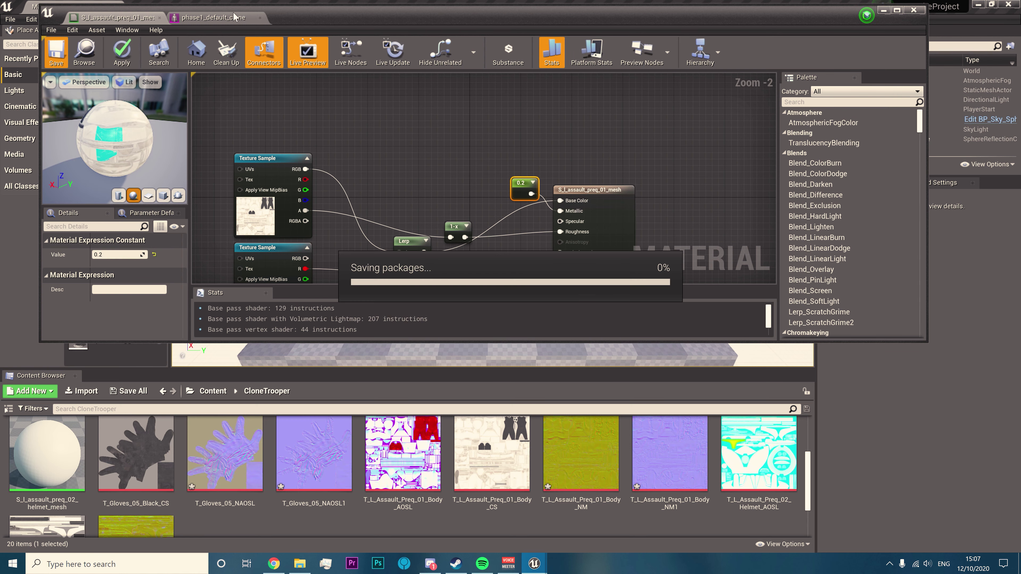
click(227, 20)
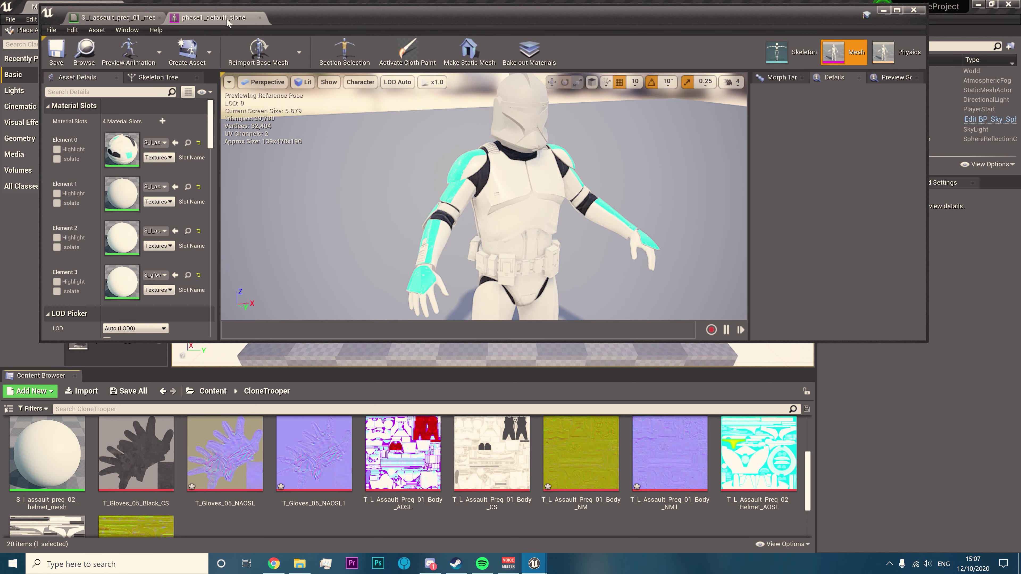
Return to the body material and move the ambient occlusion texture sample closer to the material's result node
click(117, 17)
right_drag(494, 218, 495, 129)
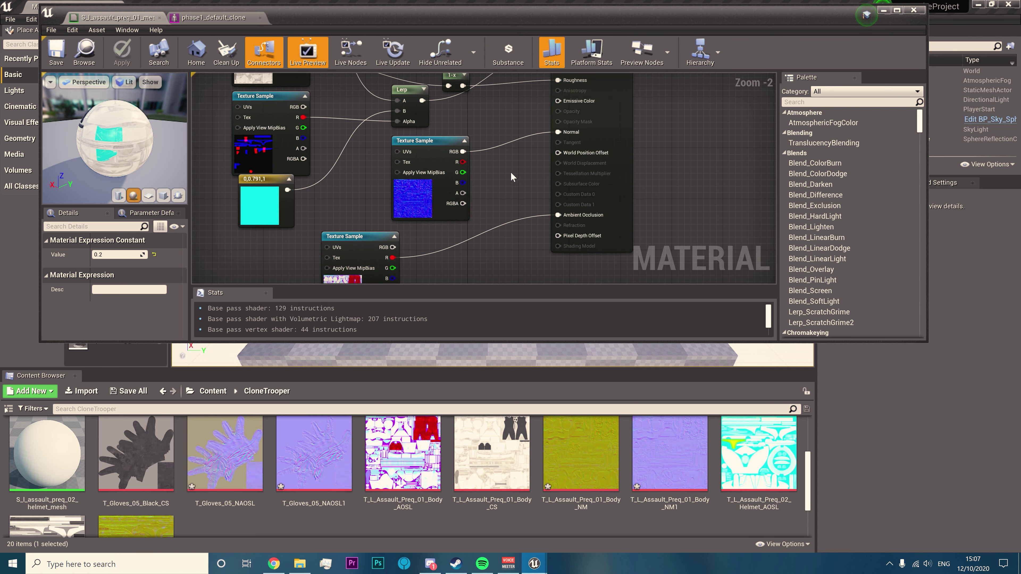
right_drag(533, 196, 542, 132)
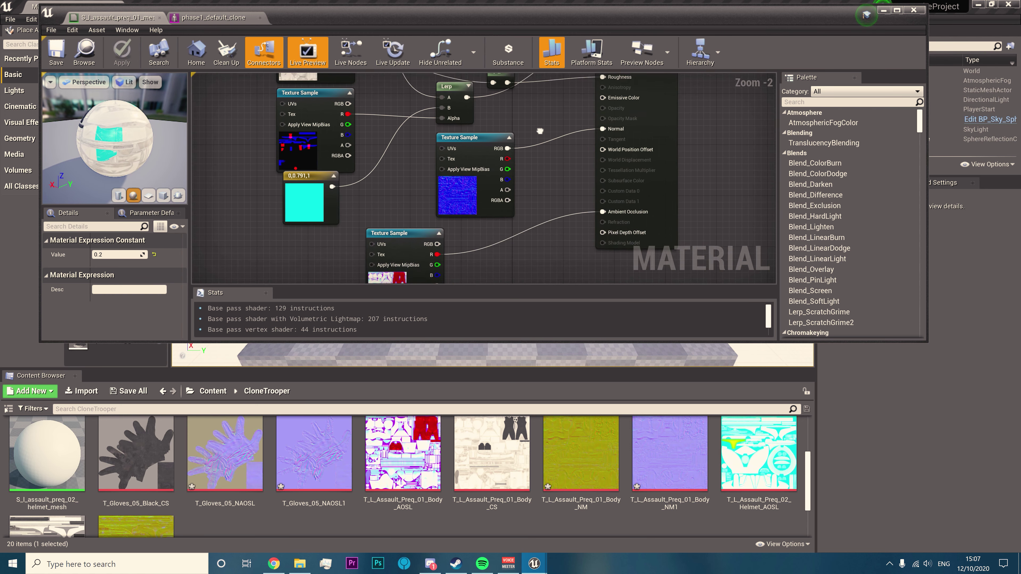
right_drag(413, 203, 421, 107)
click(422, 175)
drag(422, 175, 542, 180)
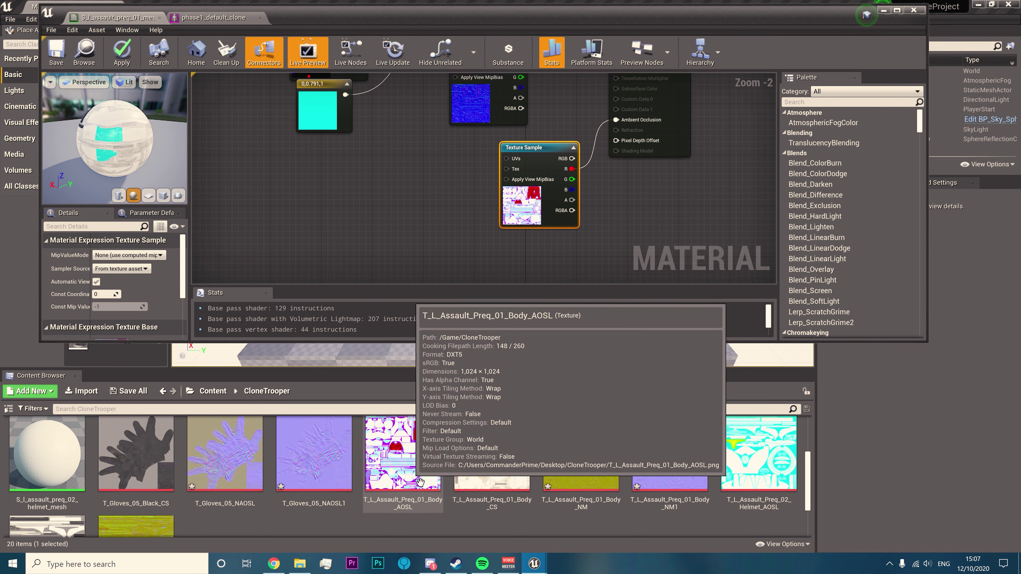
Open the T_Gloves_05_NAOSL1 texture to view its compression settings and close it
mouse_move(310, 482)
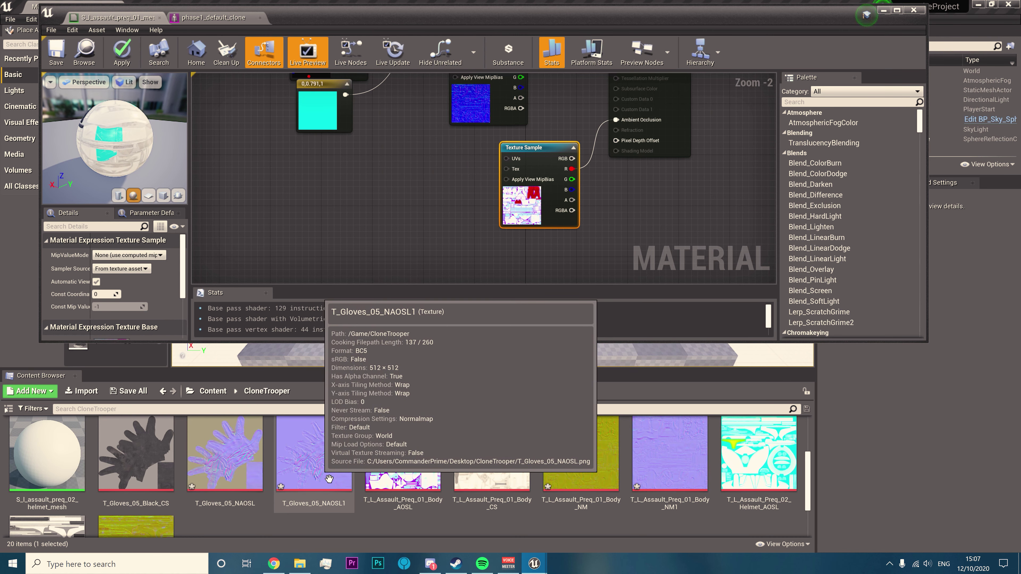
double_click(329, 478)
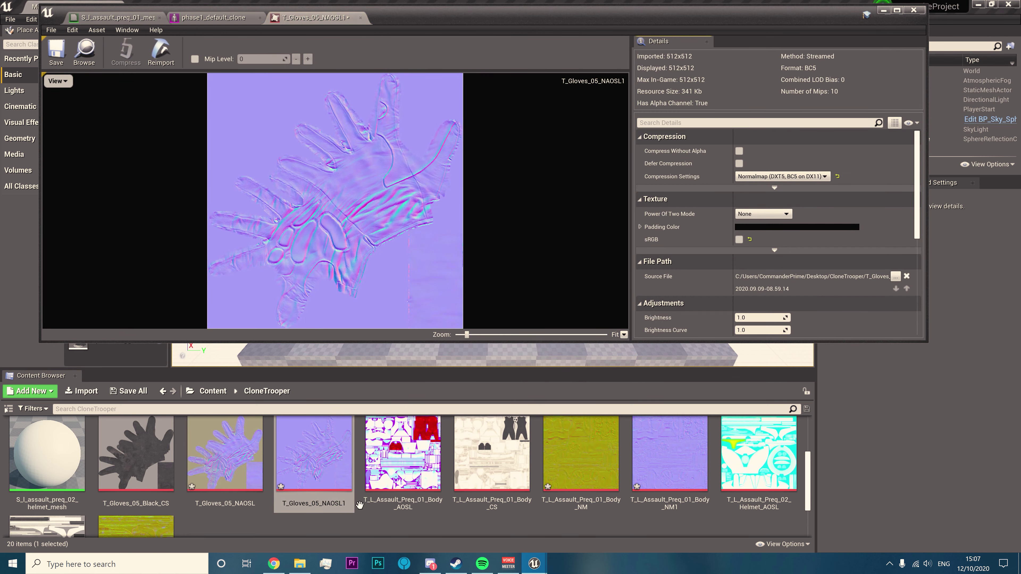
click(351, 534)
click(361, 18)
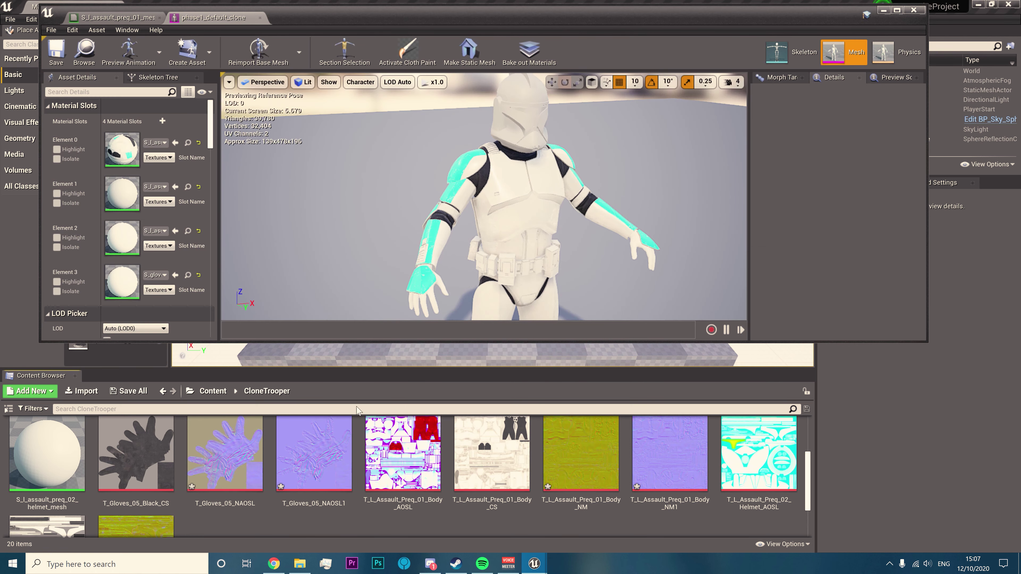
Duplicate the T_Gloves_05_NAOSL1 texture, set the copy's compression to Grayscale (R8, RGB8 sRGB), save it and close it
right_click(318, 466)
click(353, 266)
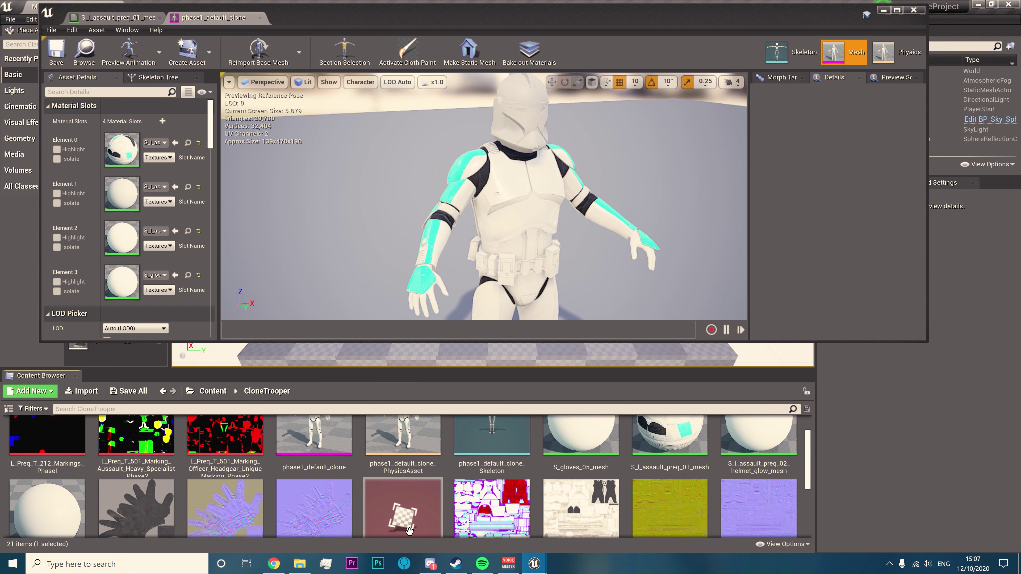
double_click(403, 507)
click(782, 177)
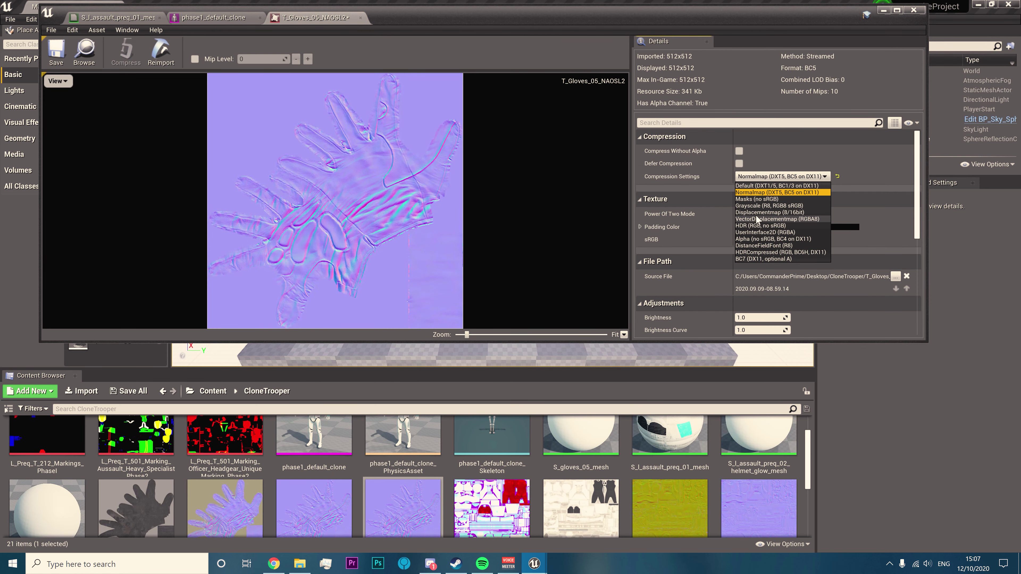
click(760, 206)
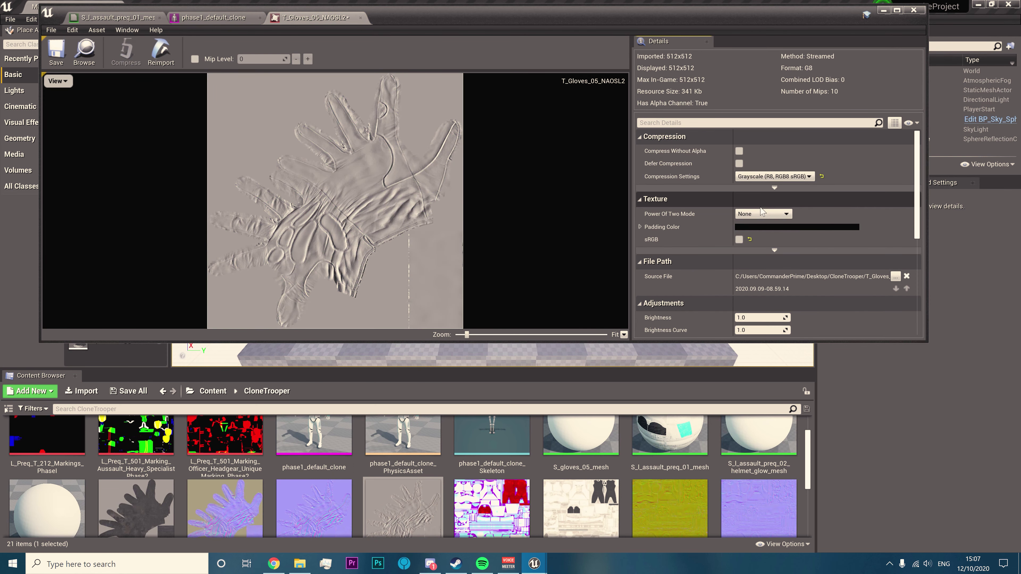
click(46, 57)
click(360, 18)
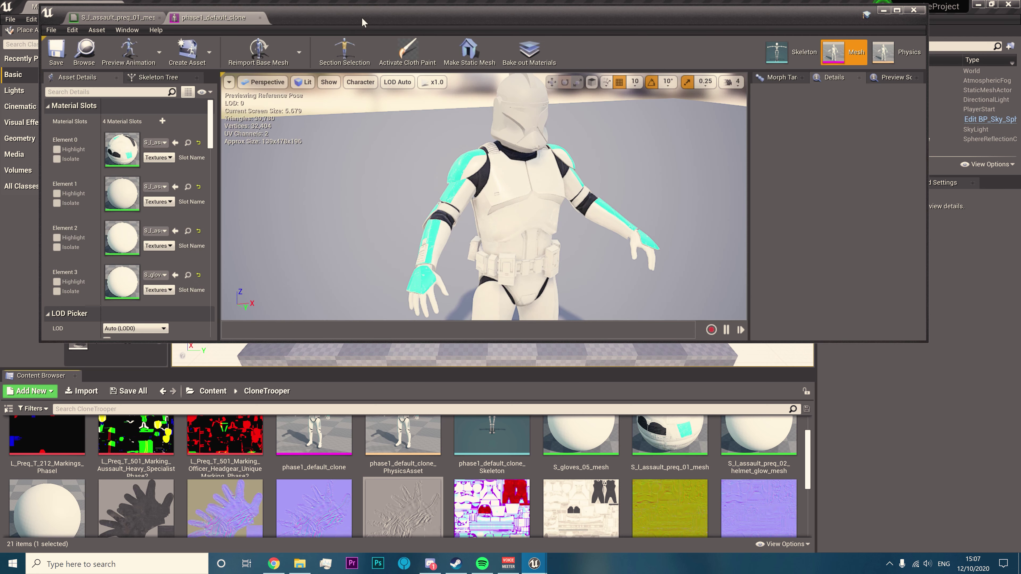
Duplicate the T_L_Assault_Preq_01_Body_AOSL texture, turn off sRGB on the copy and set its compression to Grayscale (R8, RGB8 sRGB)
scroll(563, 495, down, 1)
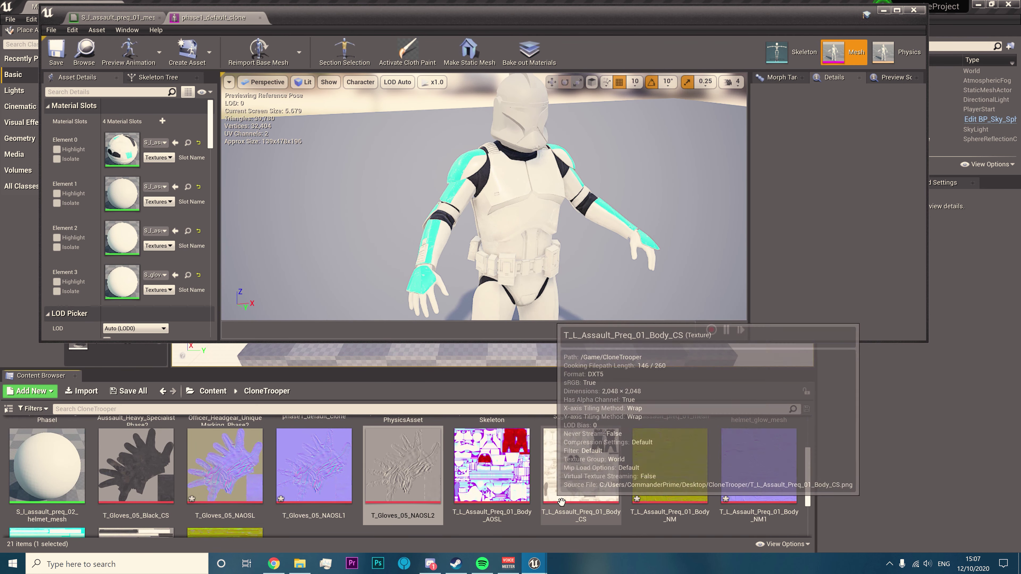
right_click(507, 483)
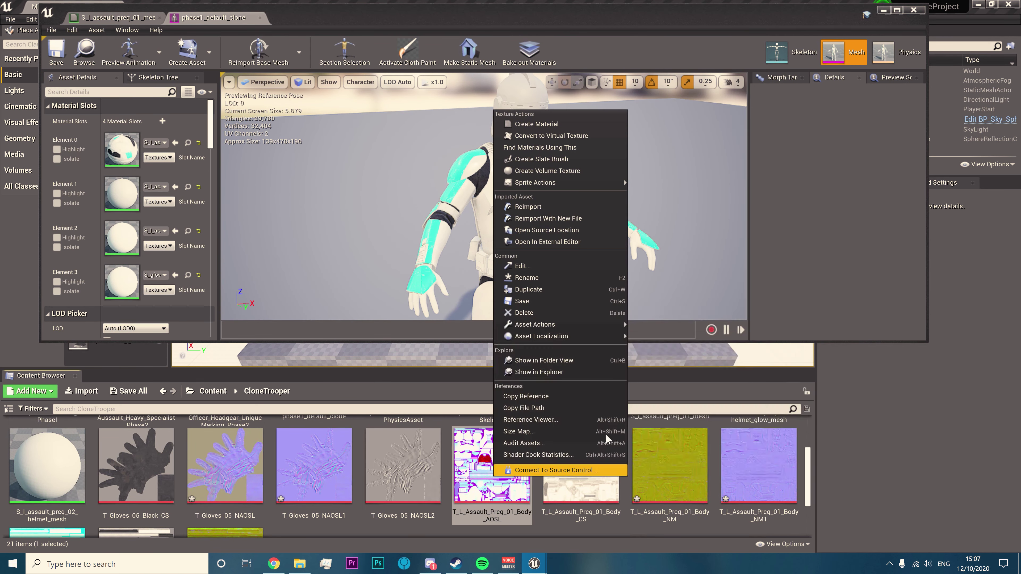
click(523, 295)
double_click(590, 485)
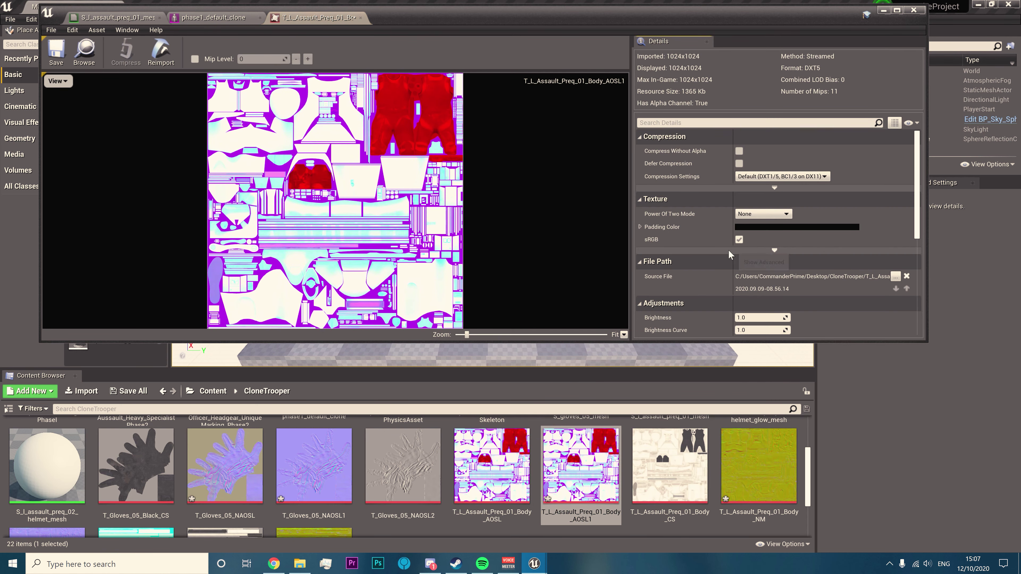
click(593, 500)
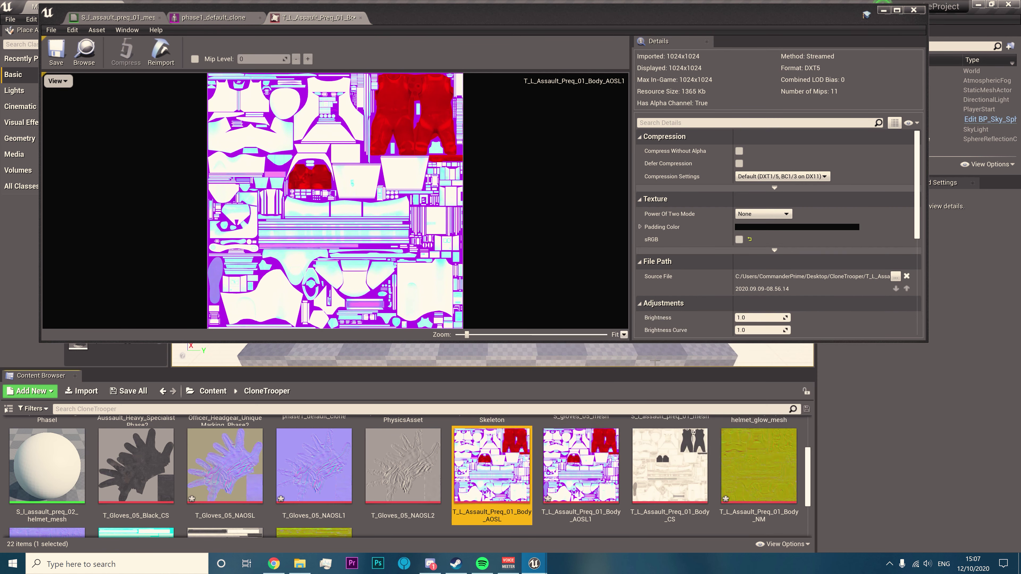
click(782, 177)
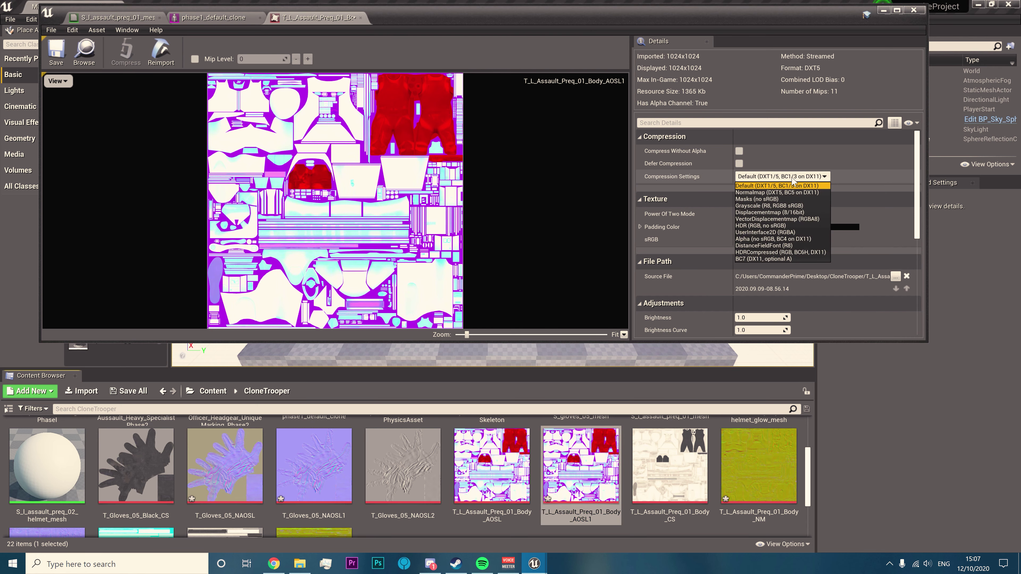
click(769, 208)
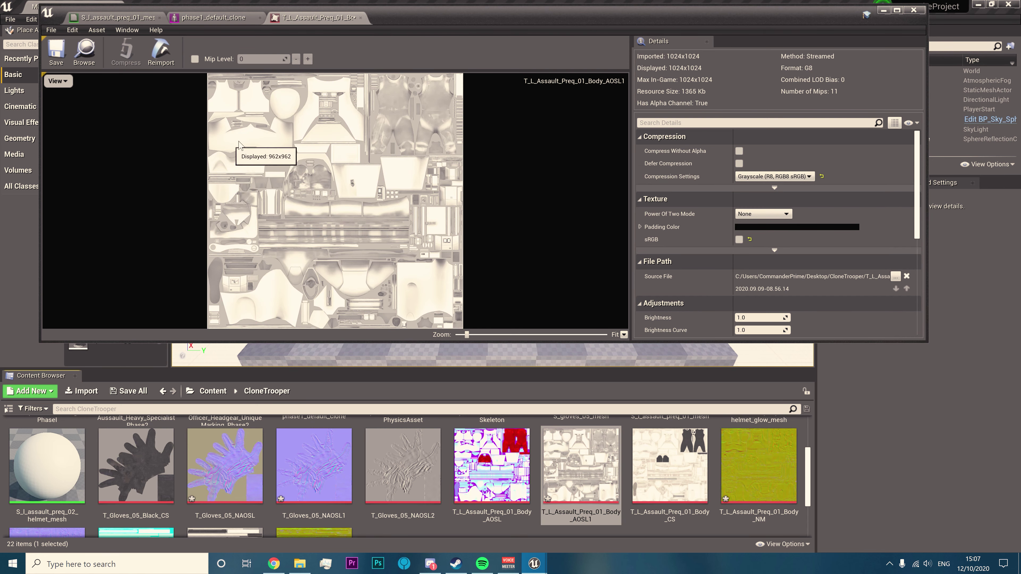
click(361, 17)
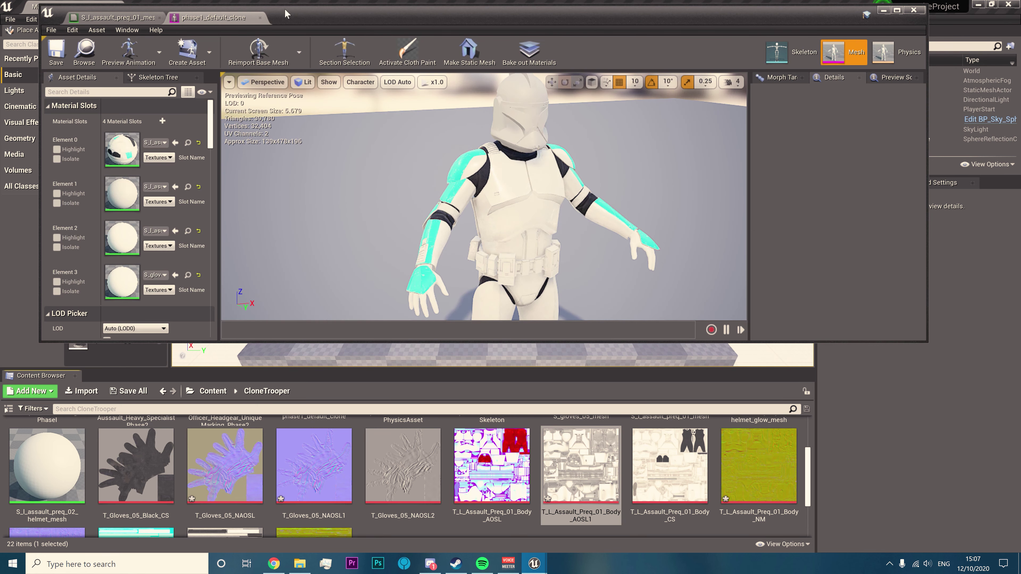
Add T_L_Assault_Preq_01_Body_AOSL1 to the body material, connect its RGB output to Specular and save
click(213, 18)
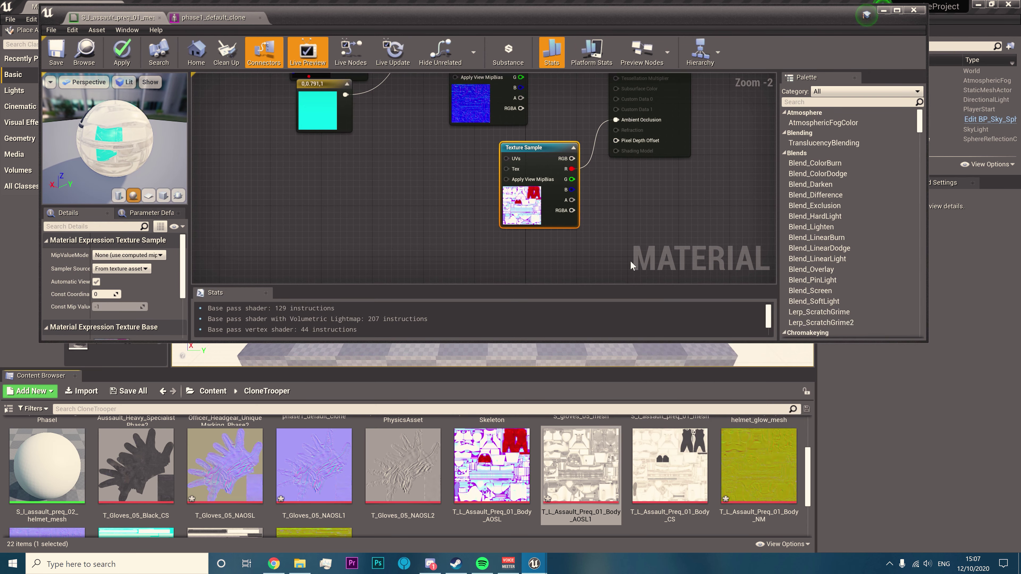
right_drag(635, 169, 628, 284)
right_drag(583, 165, 622, 269)
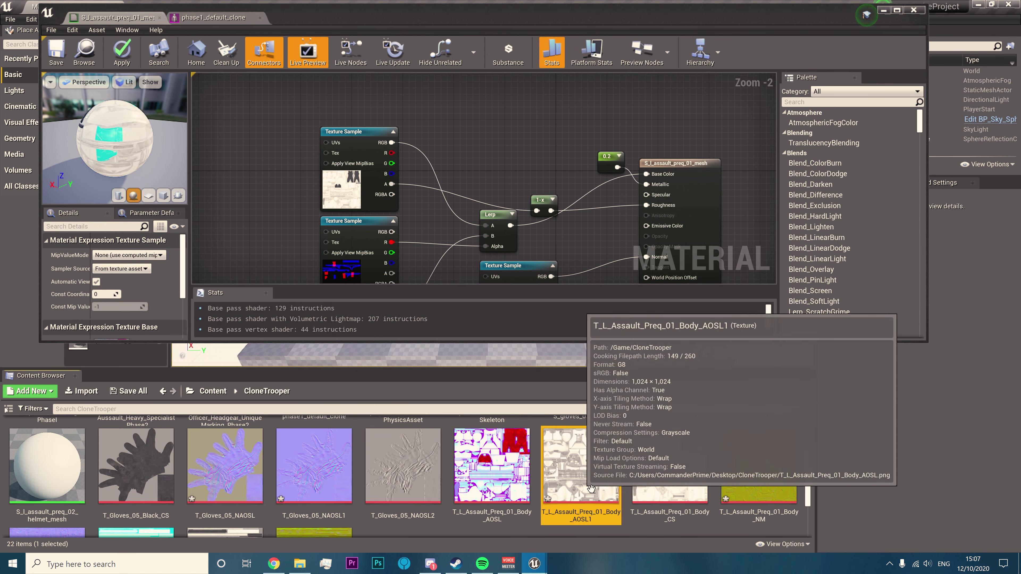
drag(581, 466, 452, 119)
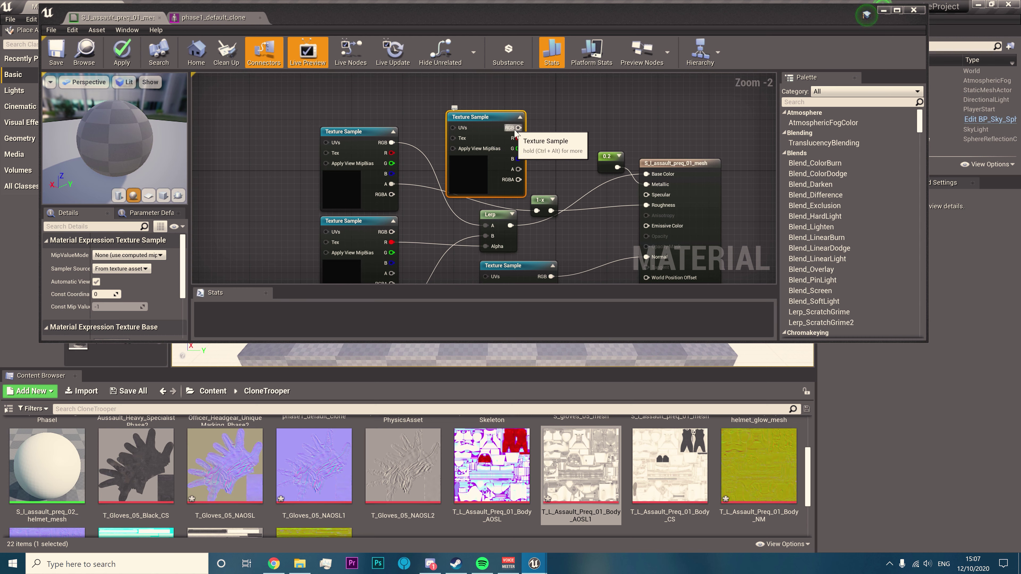
drag(518, 128, 646, 195)
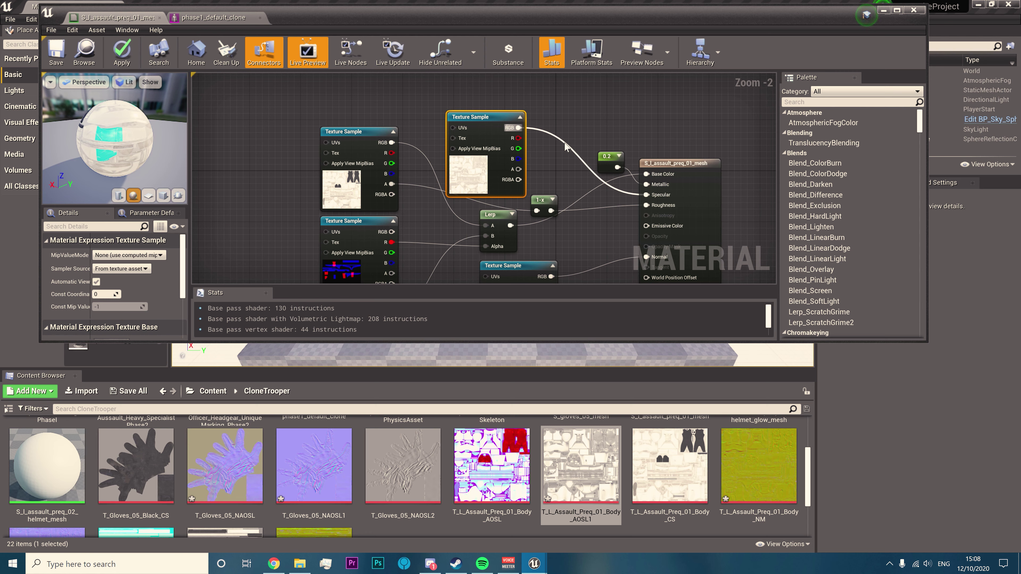
click(58, 54)
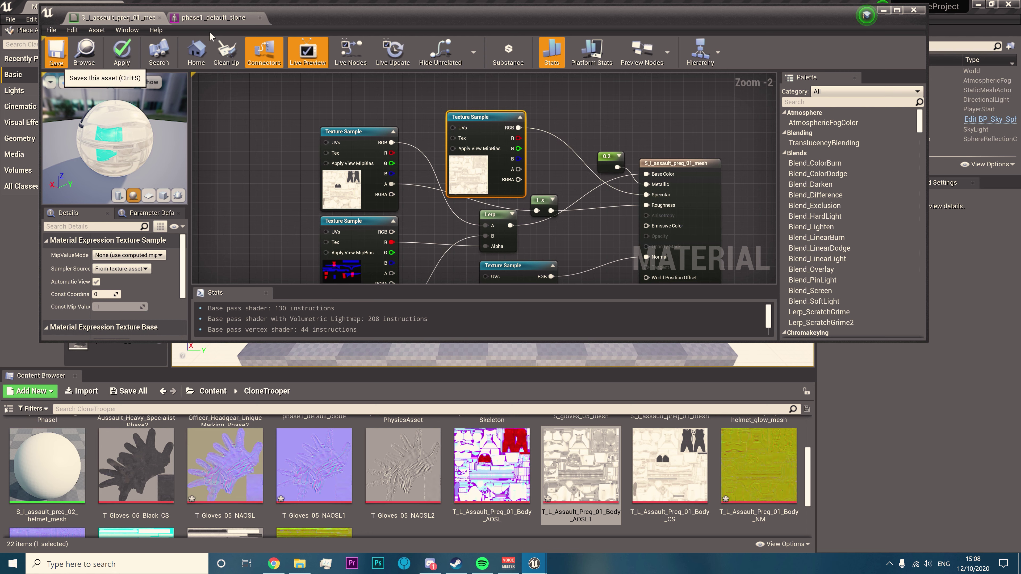
Inspect the armour's surface on the phase1_default_clone mesh up close and from several angles
click(240, 20)
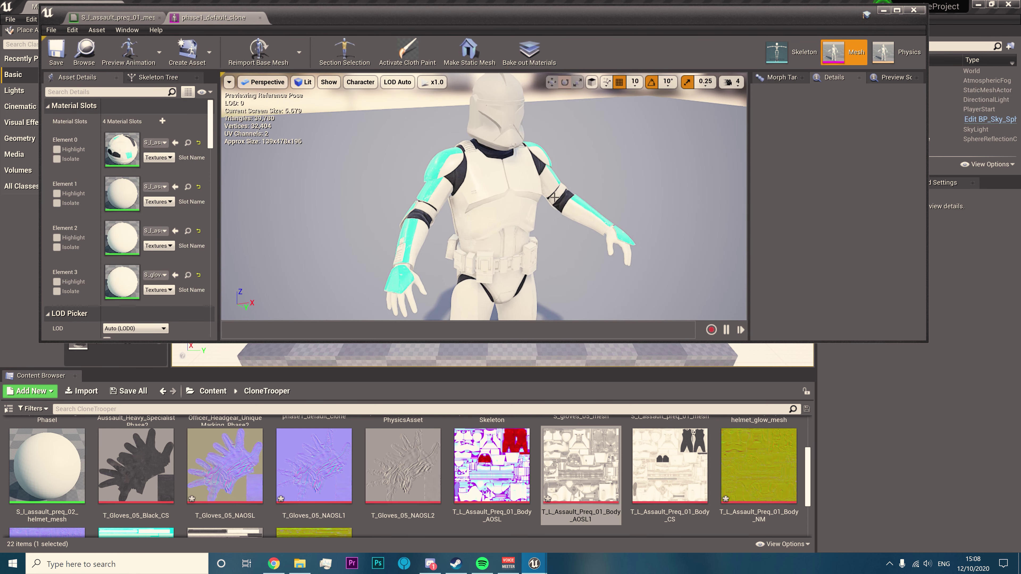
key(w)
mouse_move(554, 197)
right_down()
mouse_move(537, 177)
mouse_move(470, 148)
mouse_move(394, 145)
right_up()
key(d)
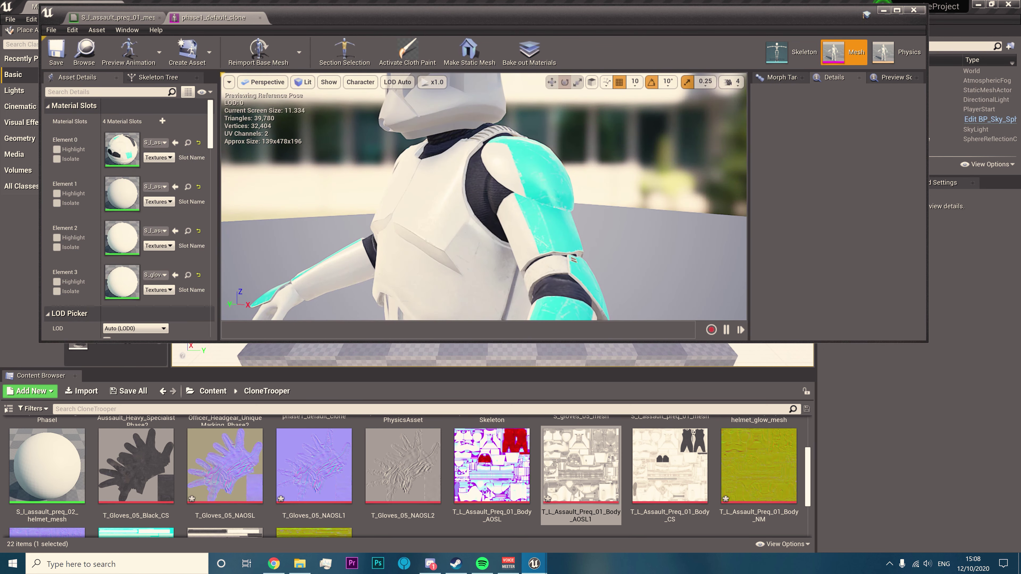
key(s)
mouse_move(482, 197)
right_down()
mouse_move(346, 197)
mouse_move(443, 217)
mouse_move(410, 193)
mouse_move(418, 161)
right_up()
key(d)
key(w)
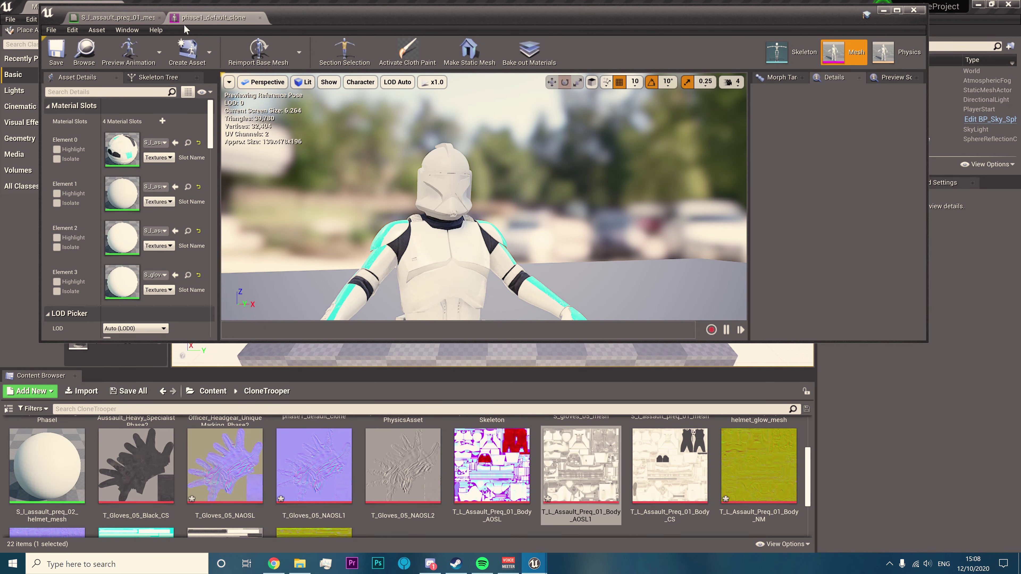
Close the asset editor window and look through the textures and materials in the CloneTrooper folder
click(914, 9)
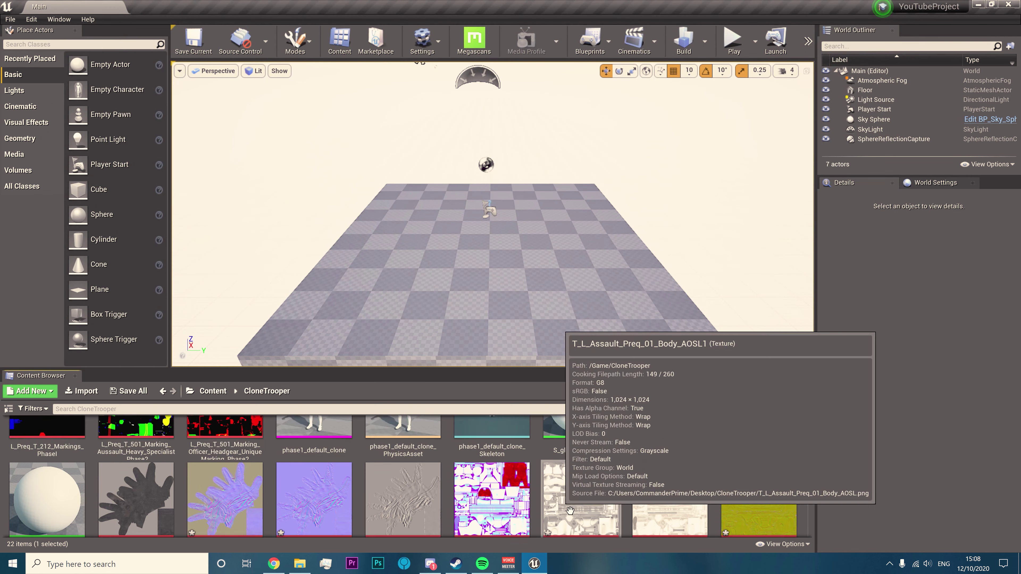
scroll(684, 462, up, 3)
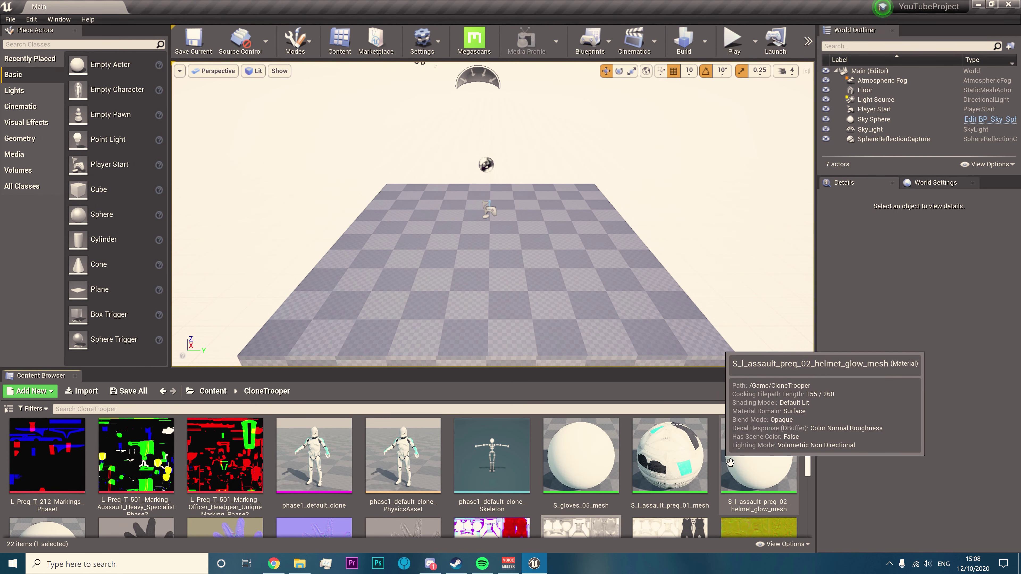
scroll(732, 459, down, 1)
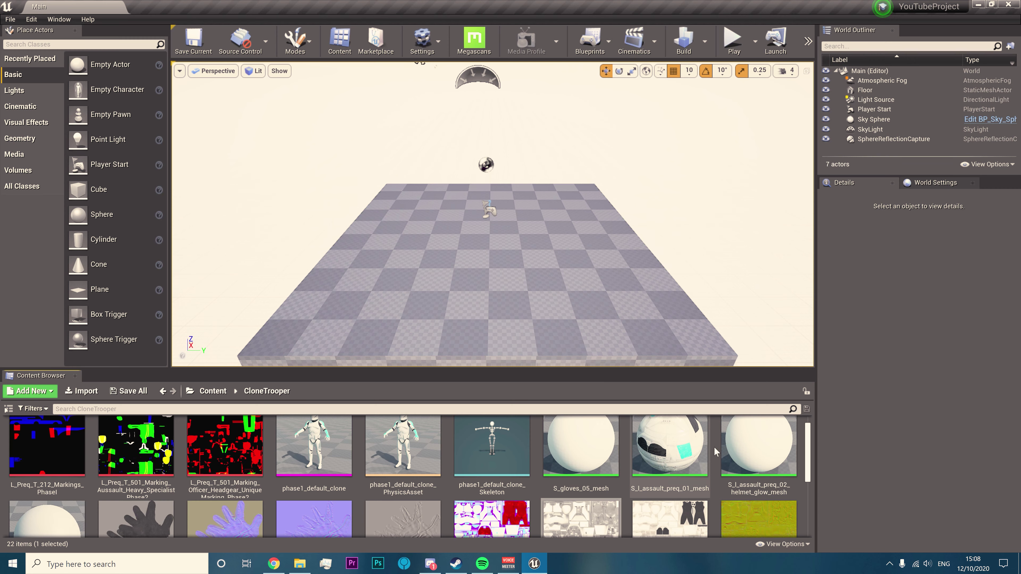
scroll(494, 483, down, 3)
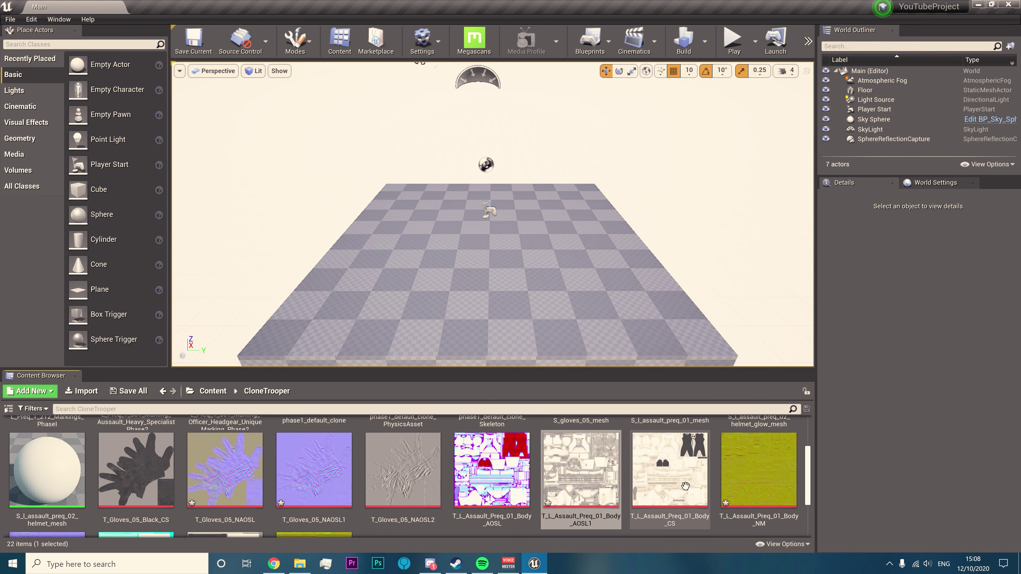
scroll(523, 478, up, 2)
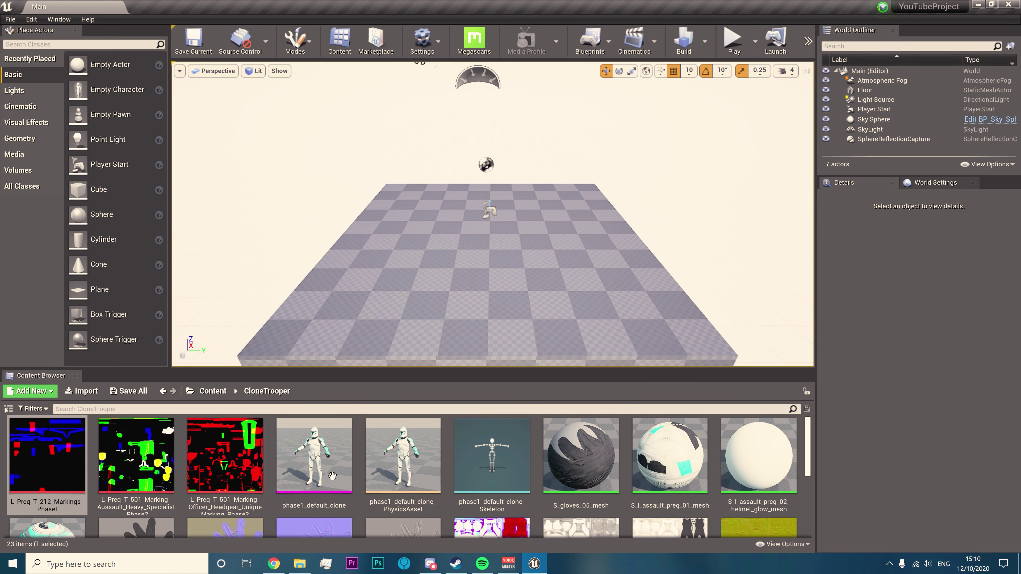
Open the phase1_default_clone mesh and examine its helmet, body and glove materials from near and far
double_click(314, 456)
scroll(494, 203, up, 3)
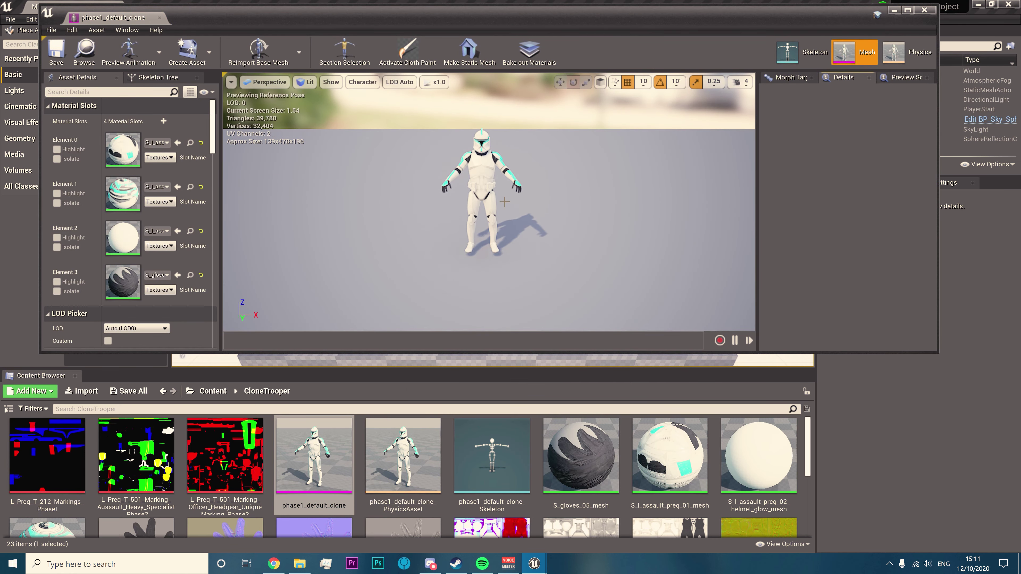
key(w)
mouse_move(493, 203)
right_down()
mouse_move(494, 186)
mouse_move(477, 207)
mouse_move(490, 162)
mouse_move(493, 194)
mouse_move(502, 172)
mouse_move(488, 213)
right_up()
key(s)
key(s)
key(w)
key(s)
key(w)
key(s)
key(s)
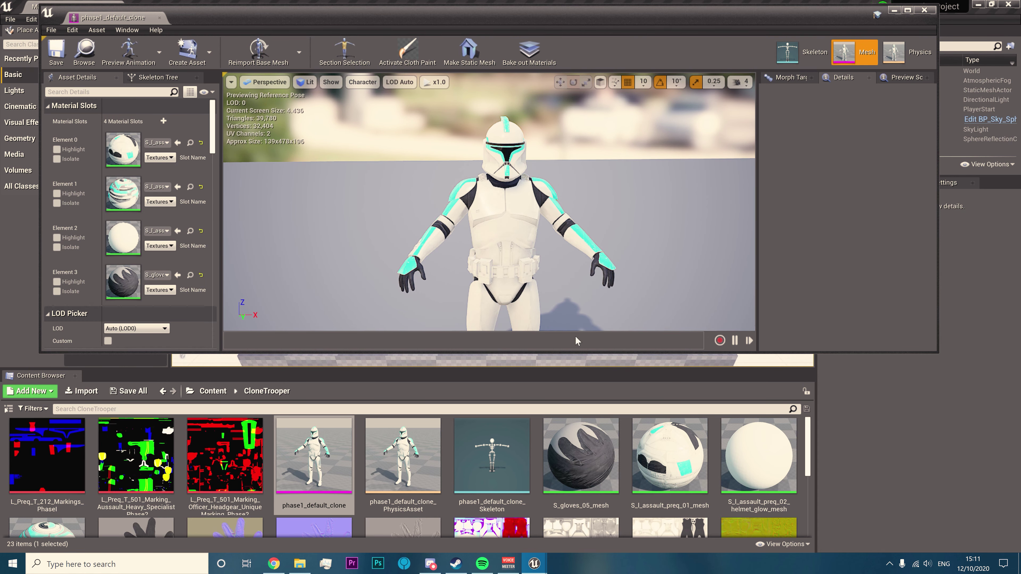
Change the marking colour constant in the helmet material S_l_assault_preq_02_helmet_mesh to bright green and close the material
scroll(683, 462, down, 3)
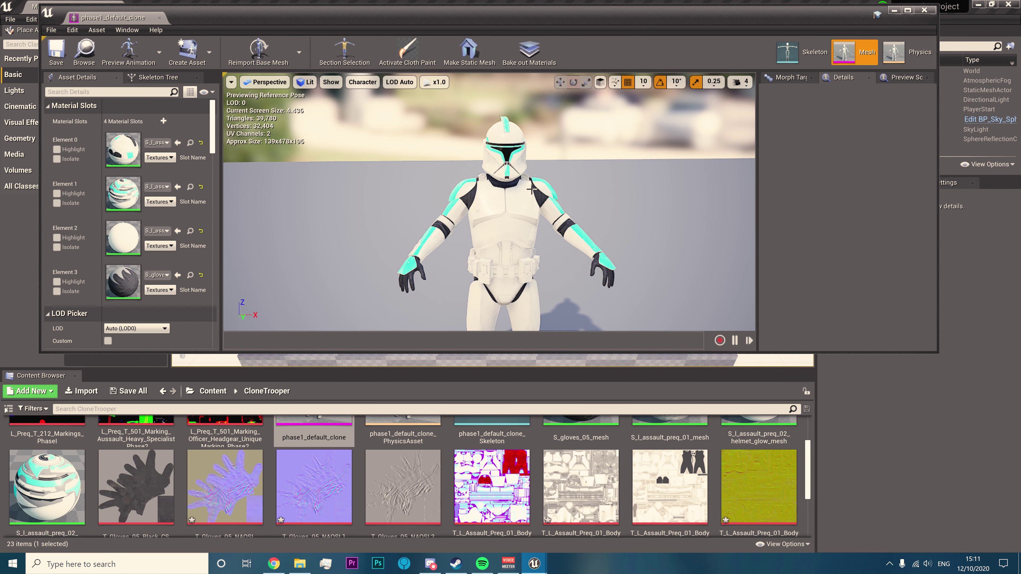
double_click(46, 494)
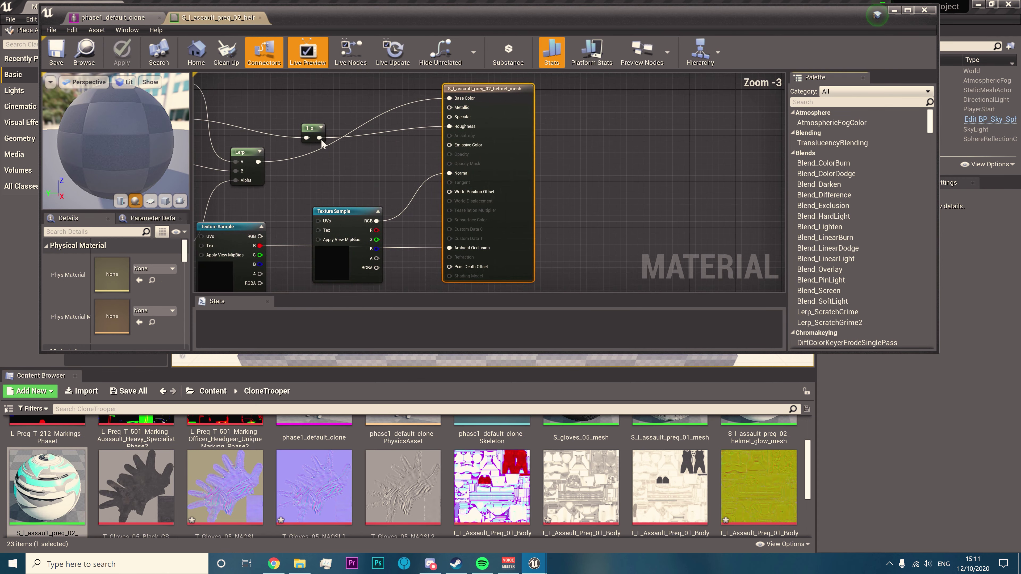
right_drag(304, 182, 543, 168)
click(381, 157)
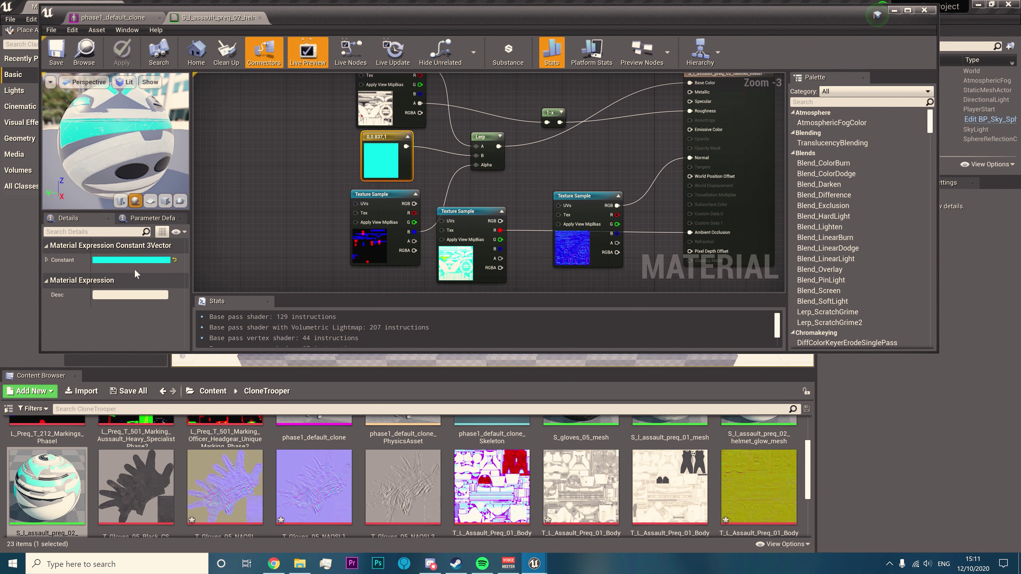
click(133, 260)
drag(207, 346, 178, 415)
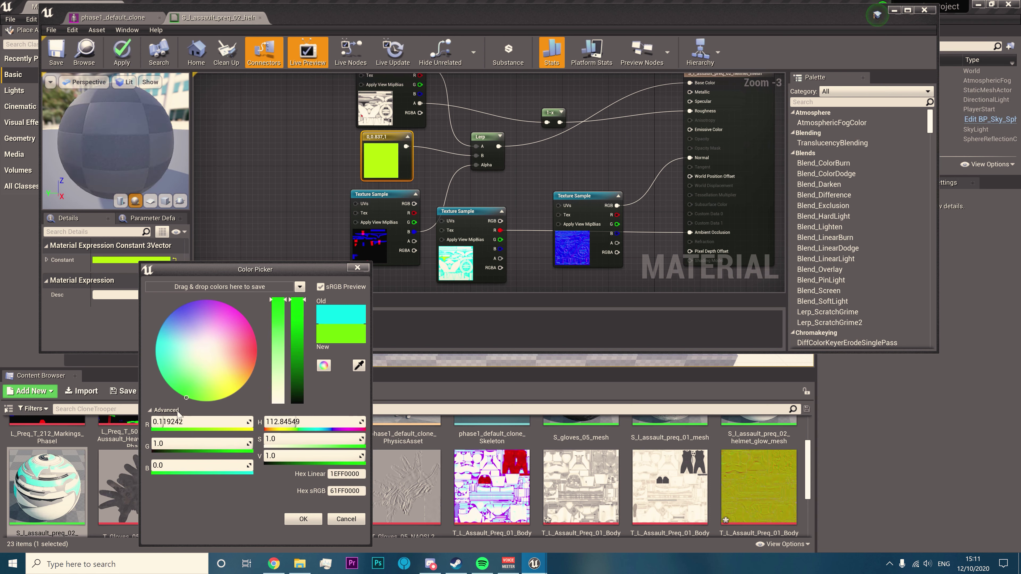
click(303, 519)
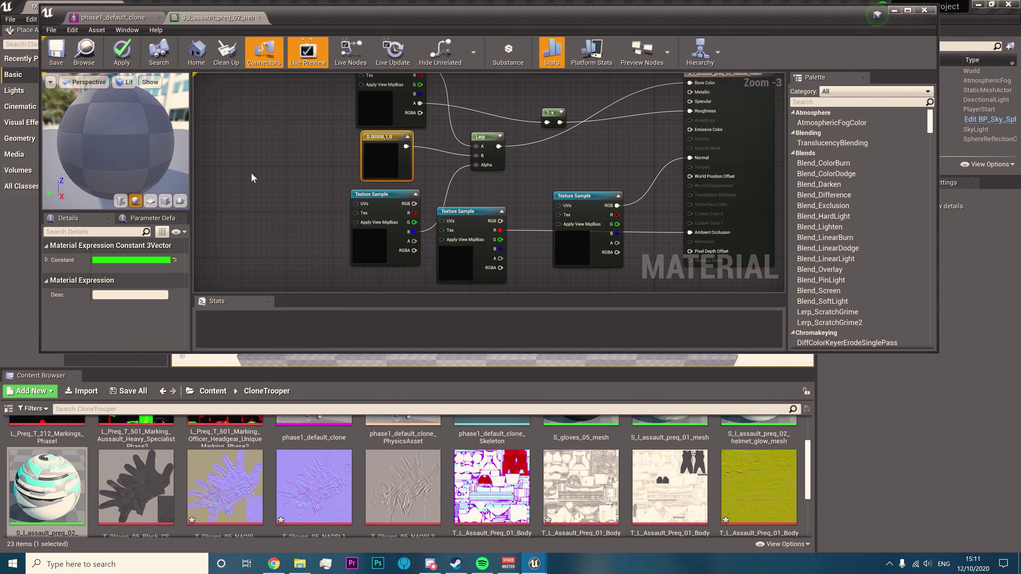
click(261, 18)
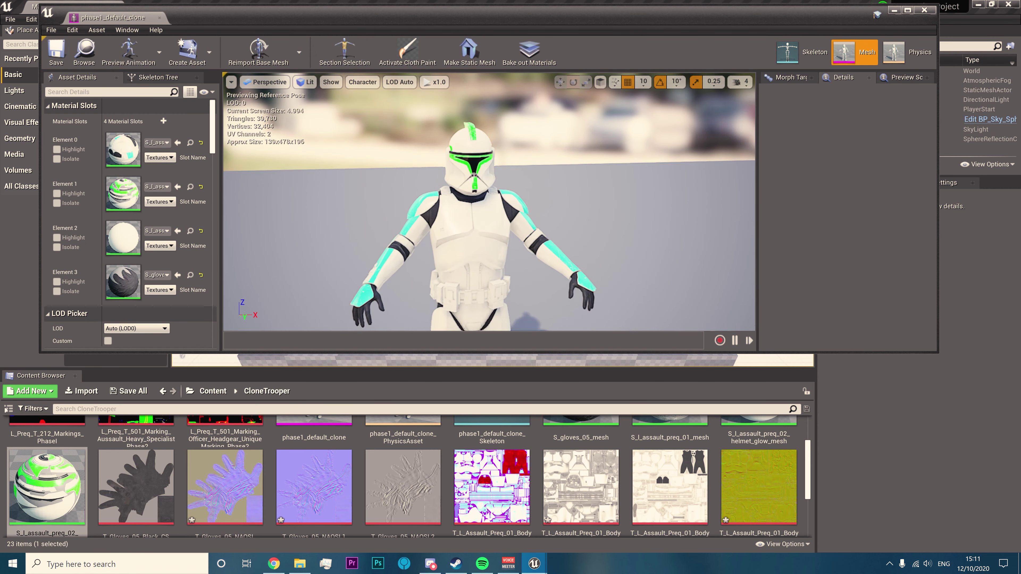
Inspect the recoloured helmet markings on the phase1_default_clone mesh and close the mesh editor
scroll(538, 241, down, 1)
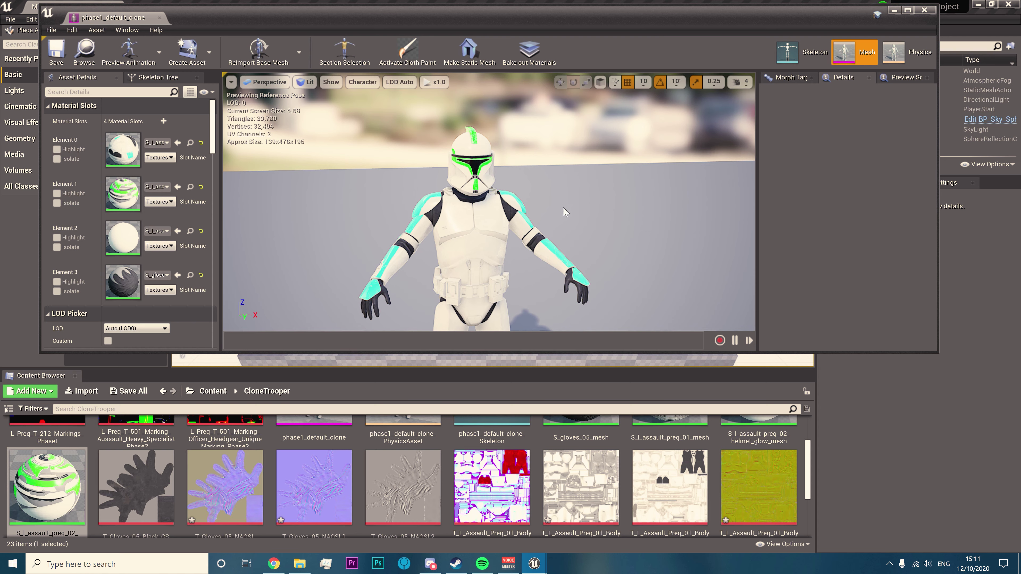
right_drag(571, 200, 563, 209)
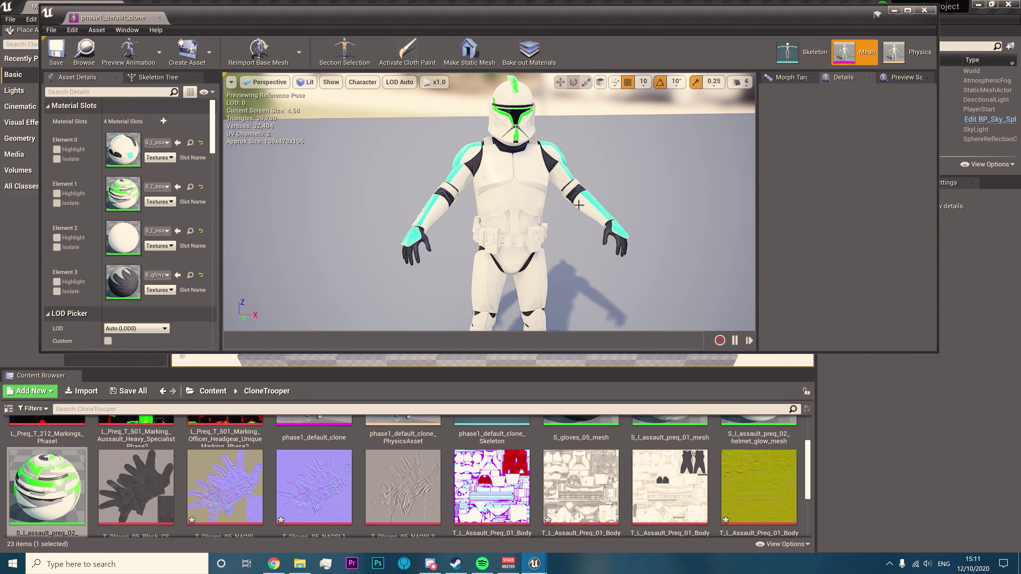
click(159, 17)
Open the body material S_l_assault_preq_01_mesh, review its node graph and Metallic constant, and close it
scroll(361, 476, up, 2)
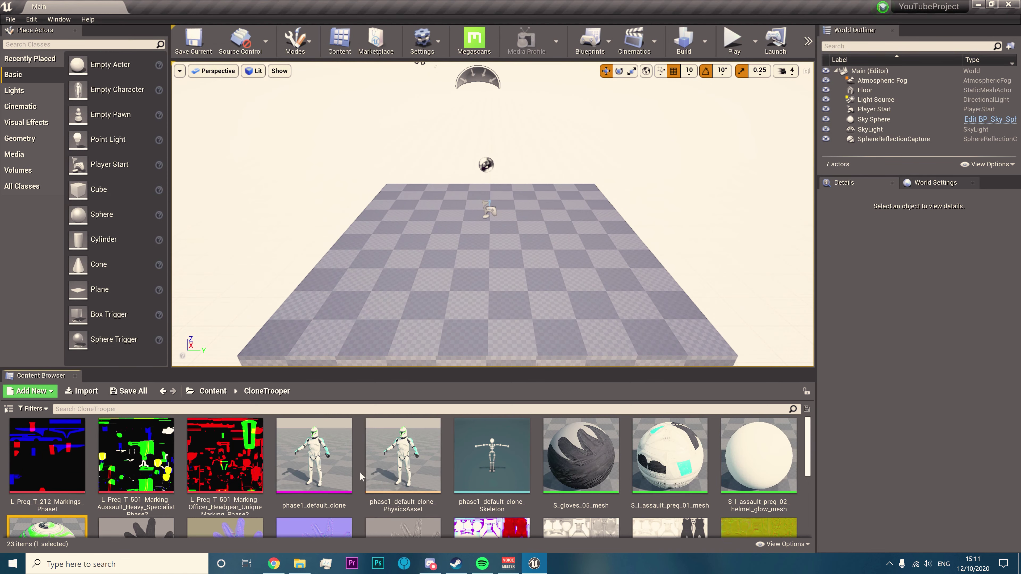
double_click(679, 460)
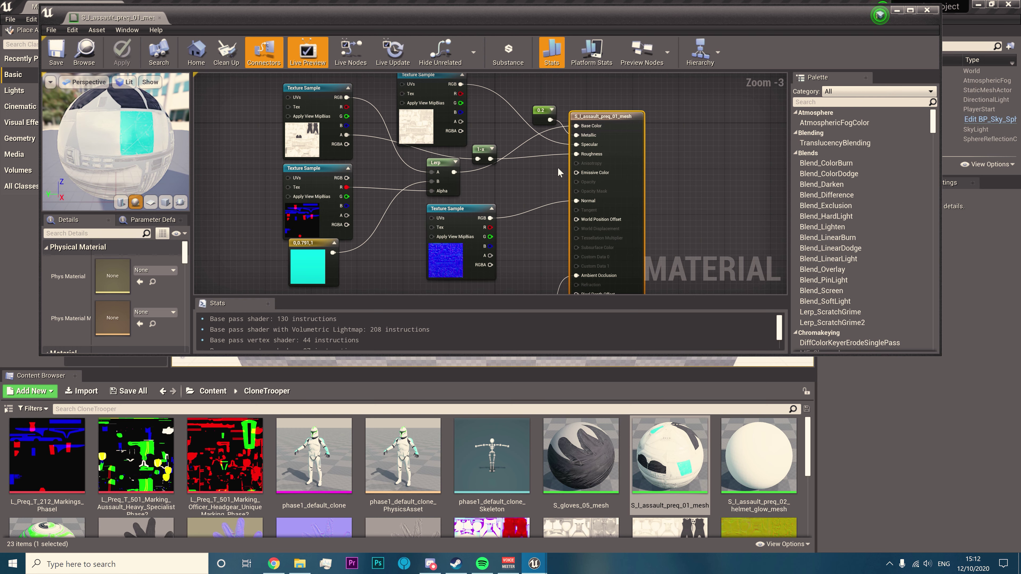
right_drag(537, 274, 546, 197)
right_drag(551, 121, 547, 239)
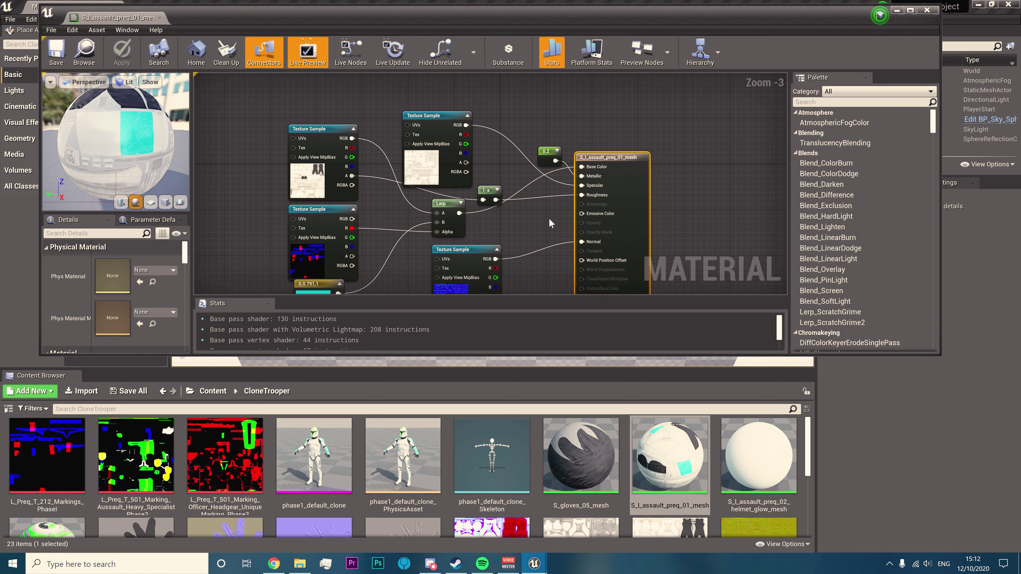
right_drag(677, 191, 690, 169)
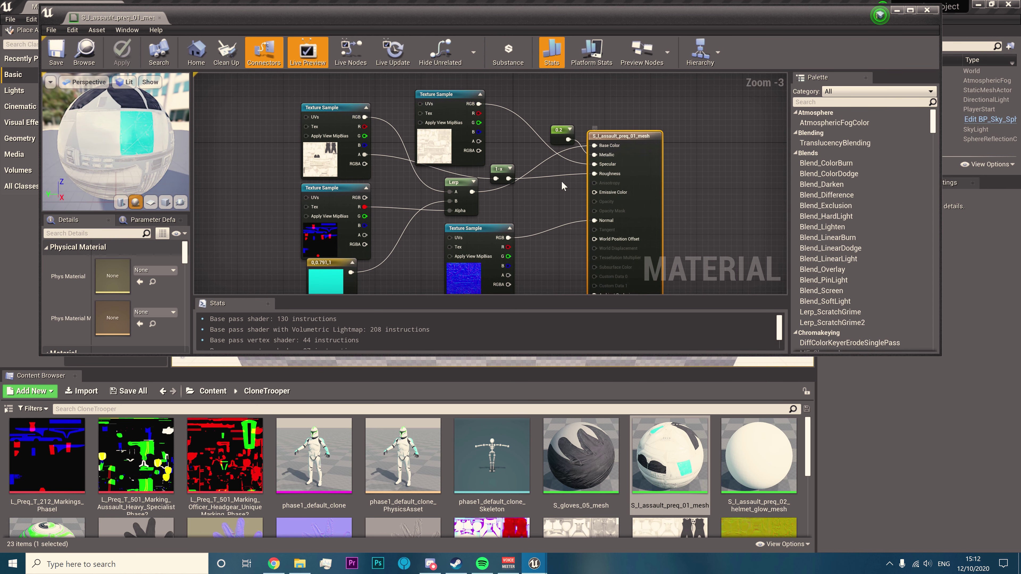
click(559, 131)
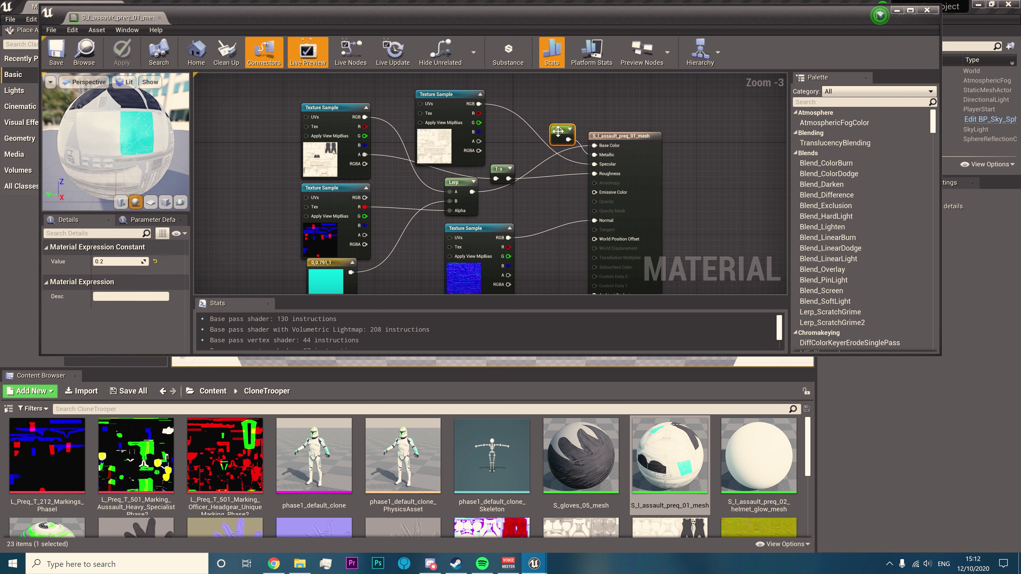
click(512, 136)
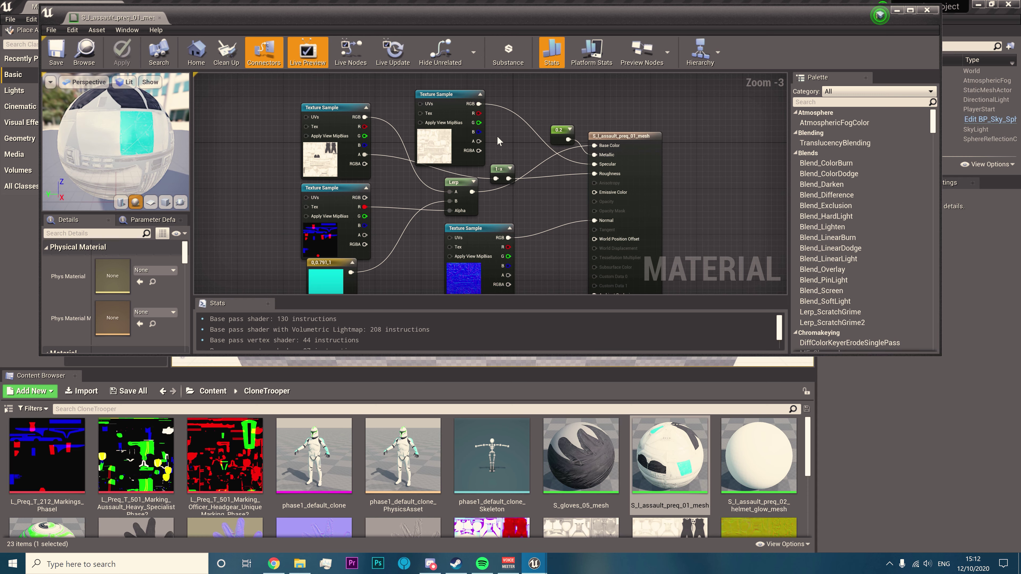
click(60, 59)
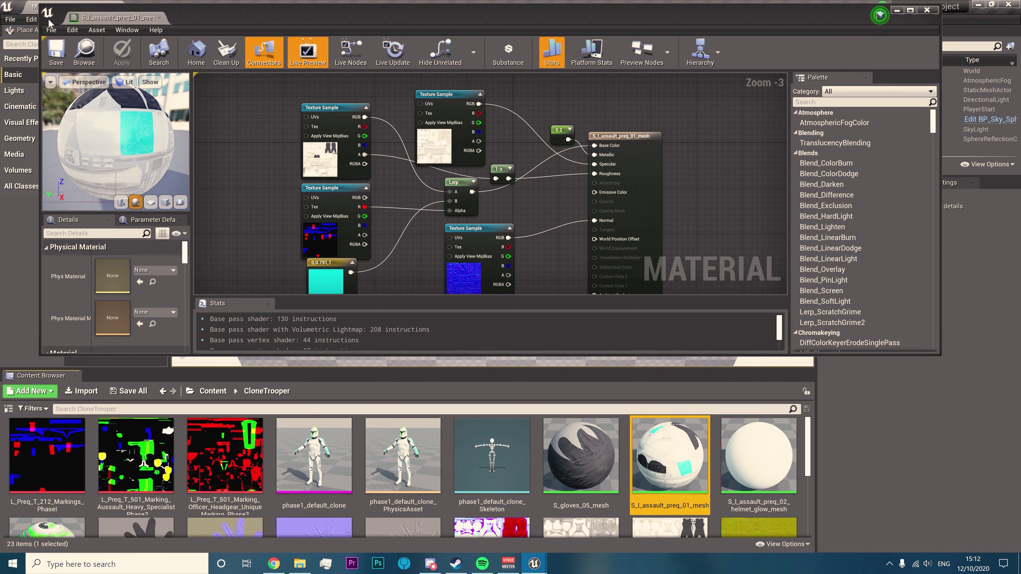
double_click(45, 10)
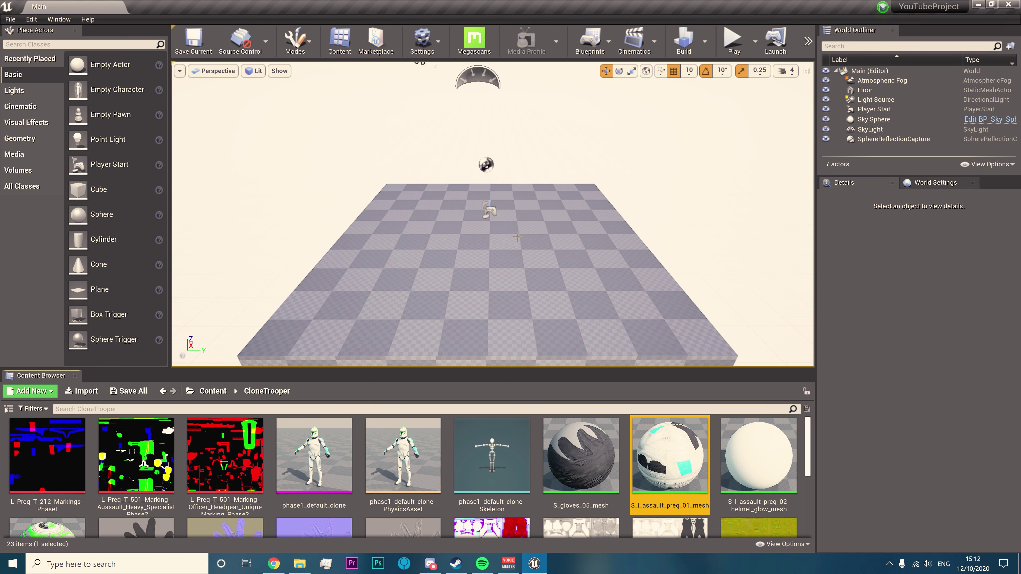
Look through the assets in the CloneTrooper folder and return to the parent Content folder
scroll(632, 494, down, 3)
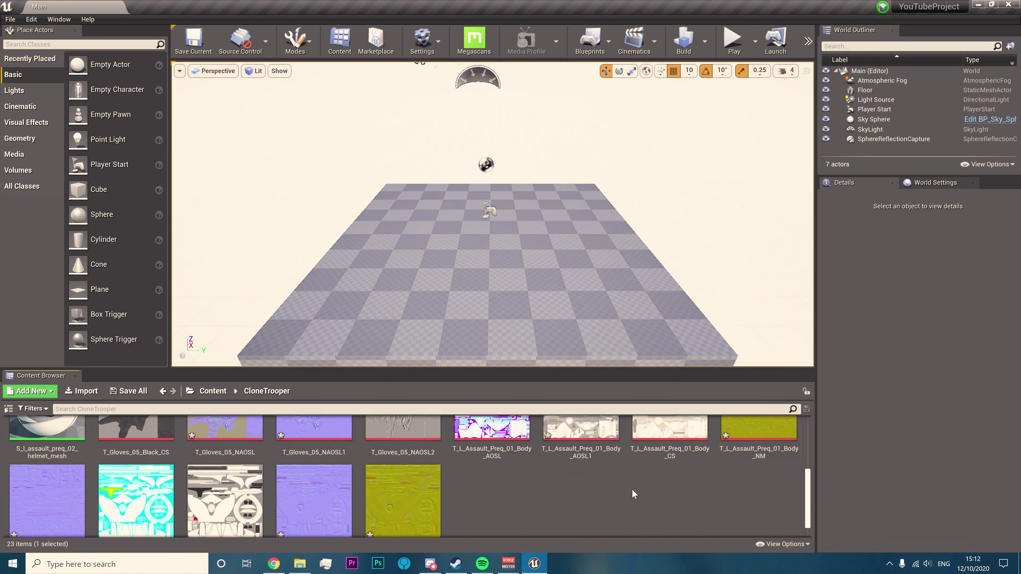
scroll(675, 474, up, 2)
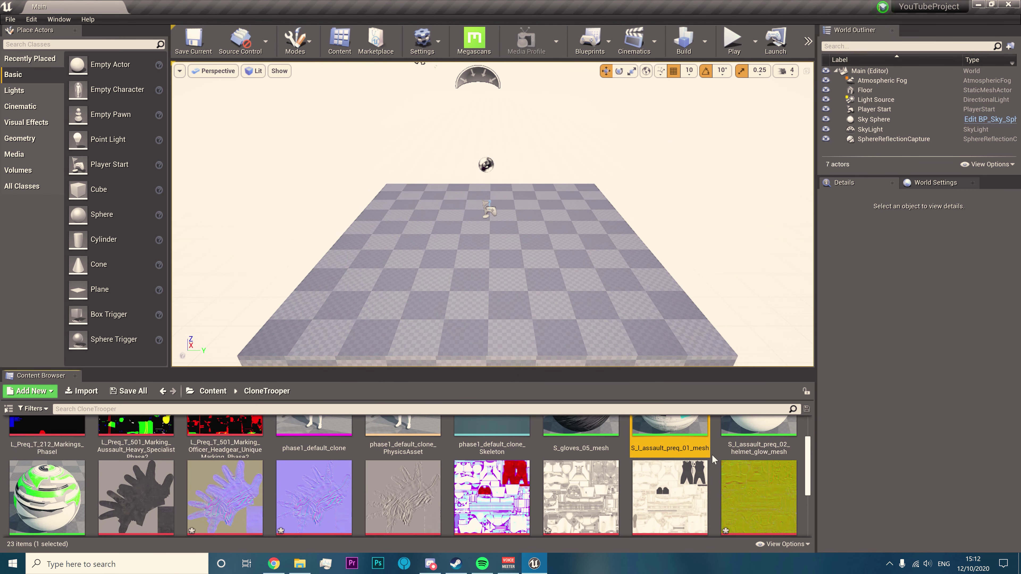
scroll(322, 463, up, 1)
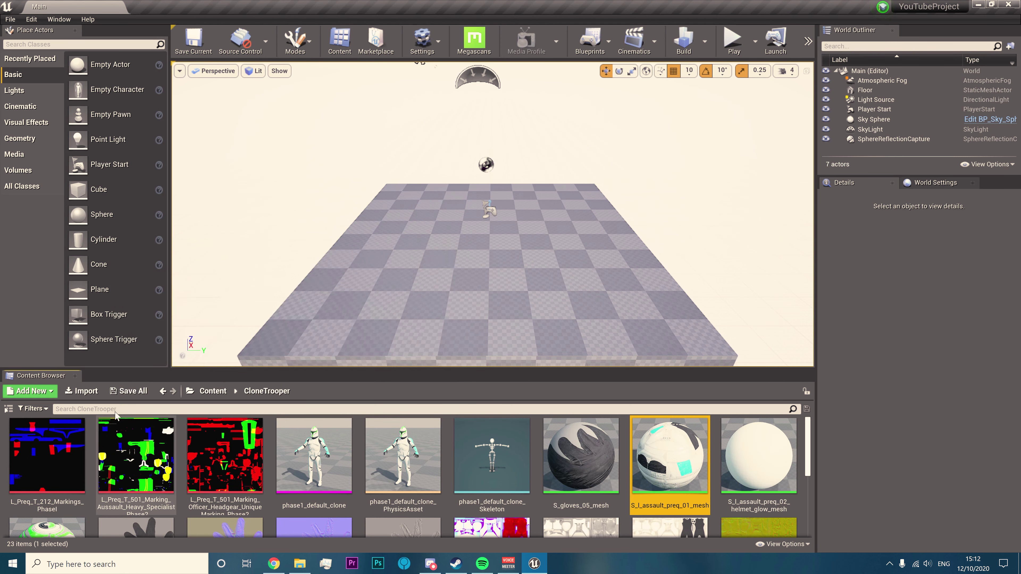
click(213, 391)
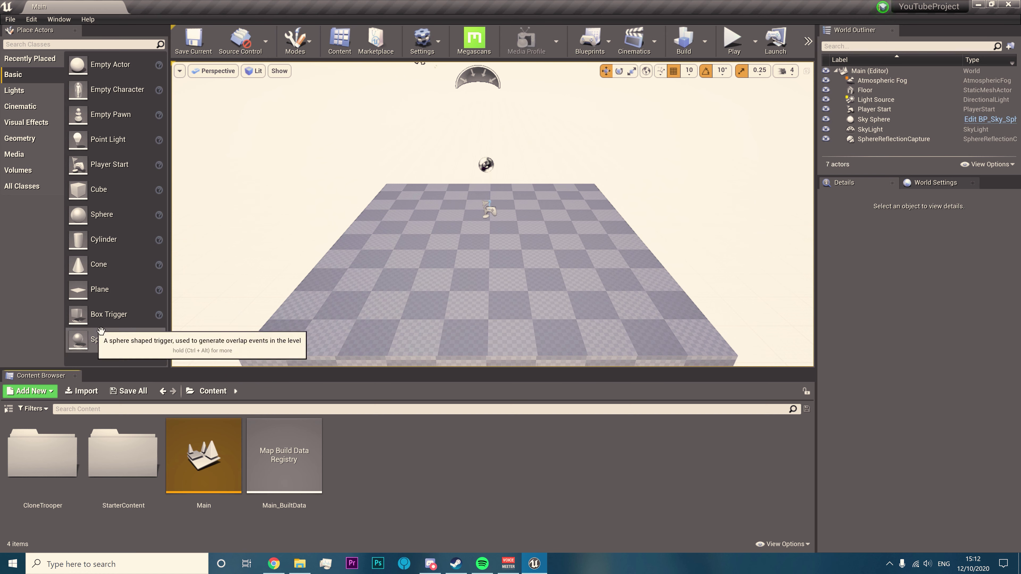
click(11, 188)
click(23, 72)
click(41, 62)
click(31, 72)
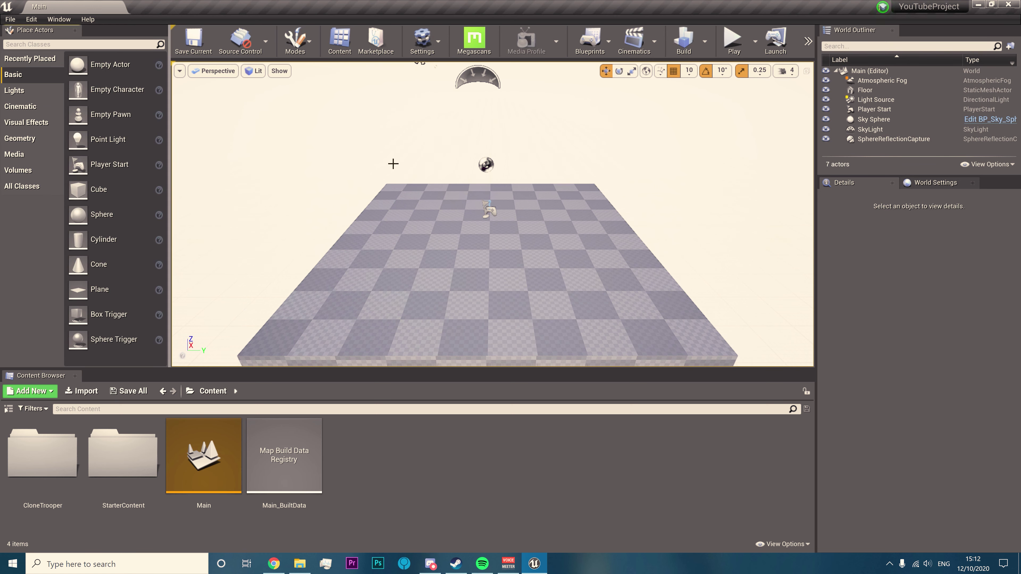
click(706, 177)
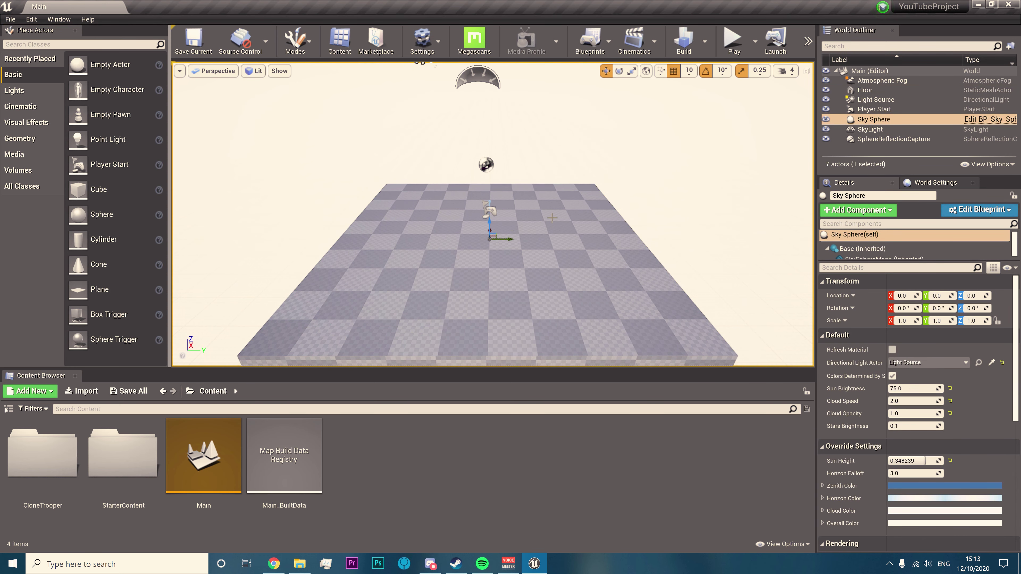
right_drag(706, 177, 595, 234)
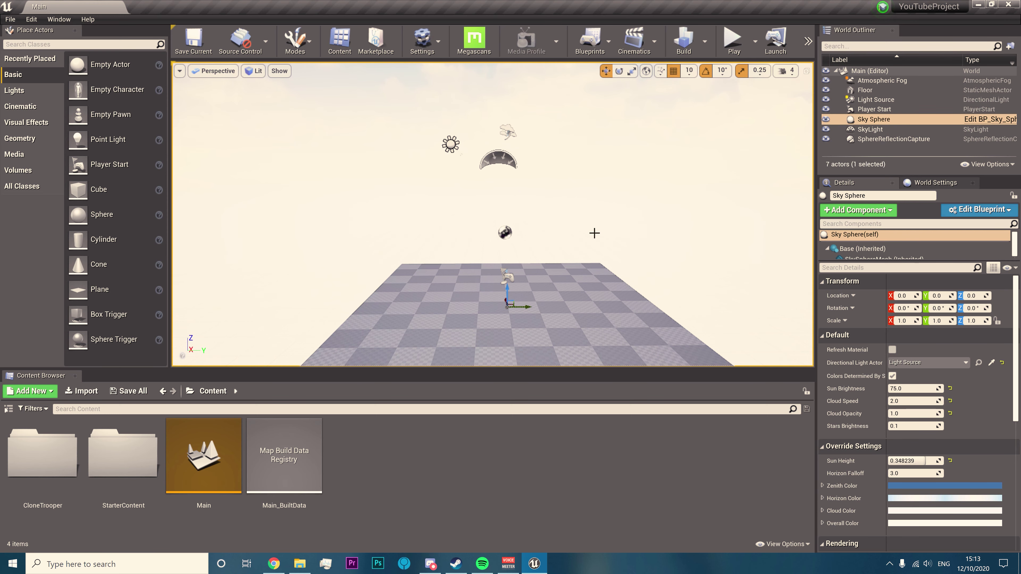
mouse_move(594, 233)
right_down()
mouse_move(579, 227)
mouse_move(609, 229)
right_up()
Preview the level in the Unlit, Brush Wireframe, Detail Lighting, Lighting Only and Reflections view modes
click(254, 72)
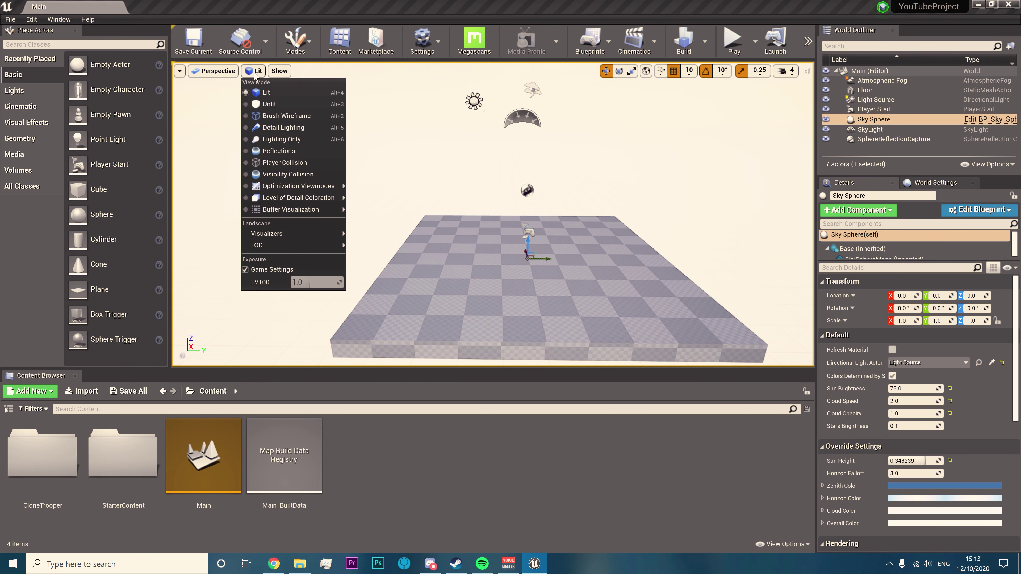
click(266, 105)
click(257, 71)
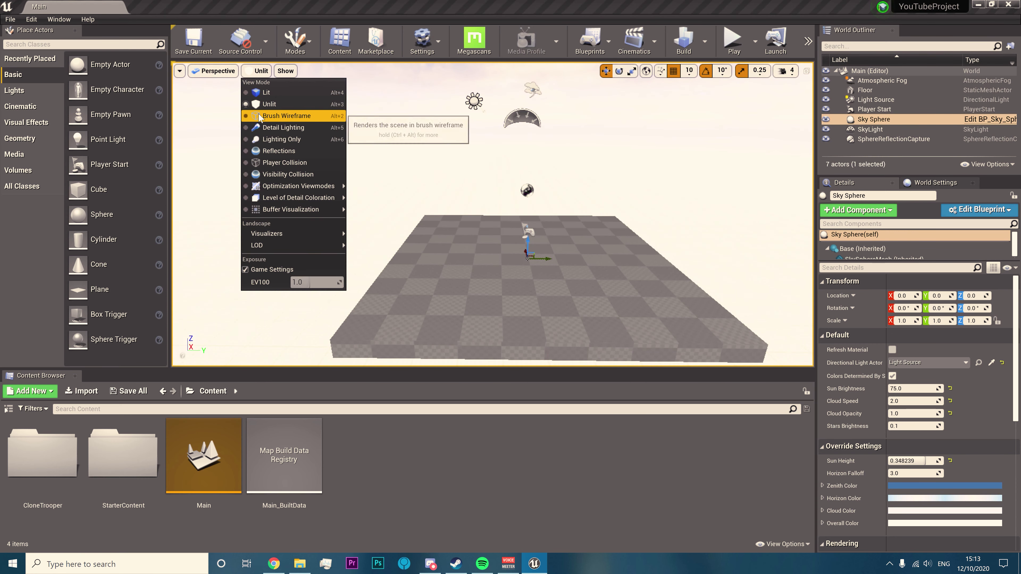
click(277, 116)
click(262, 73)
click(281, 127)
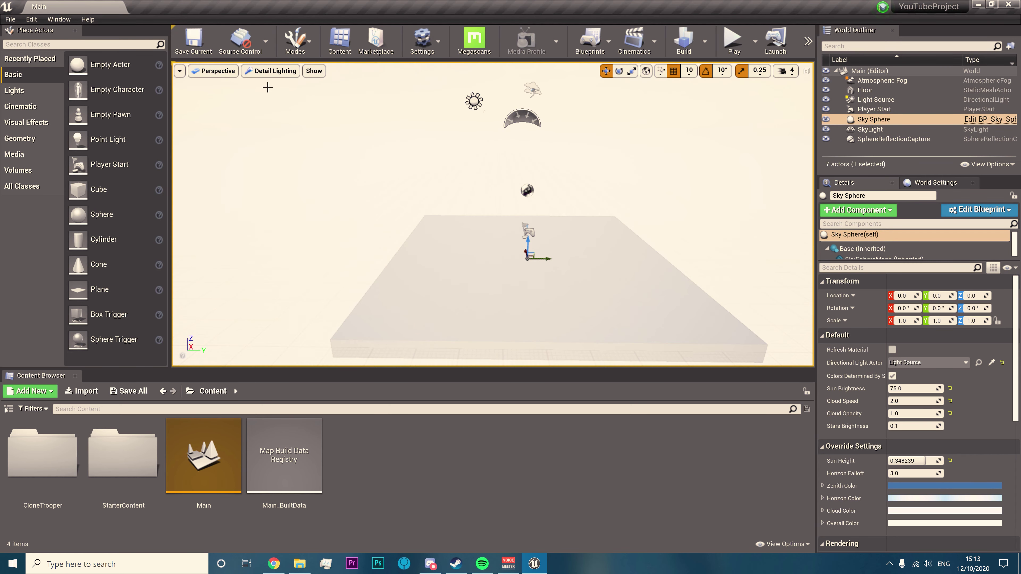
click(267, 73)
click(281, 139)
click(271, 71)
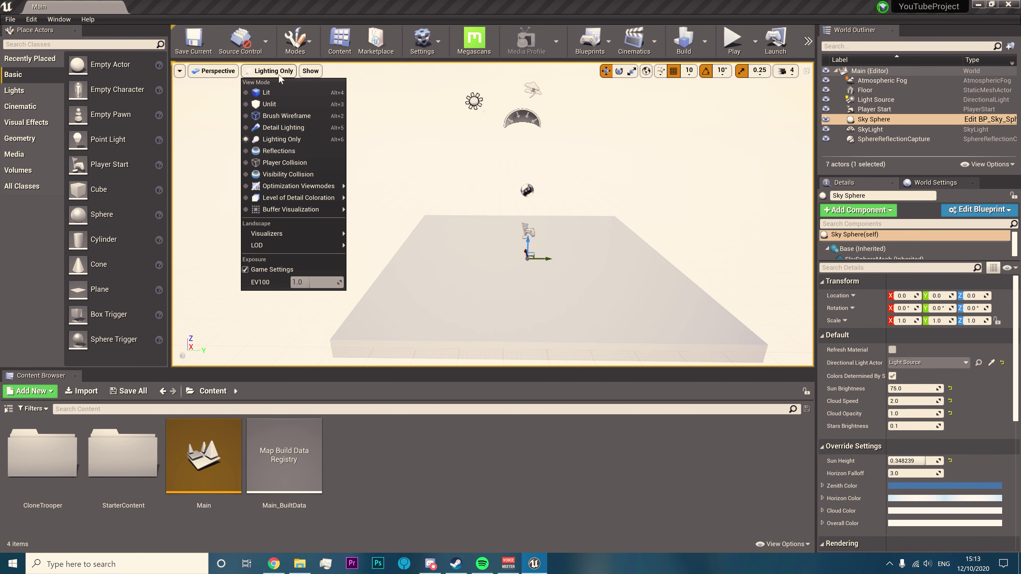
click(278, 151)
Preview the level in the Player Collision and Visibility Collision view modes and return to Lit
click(266, 71)
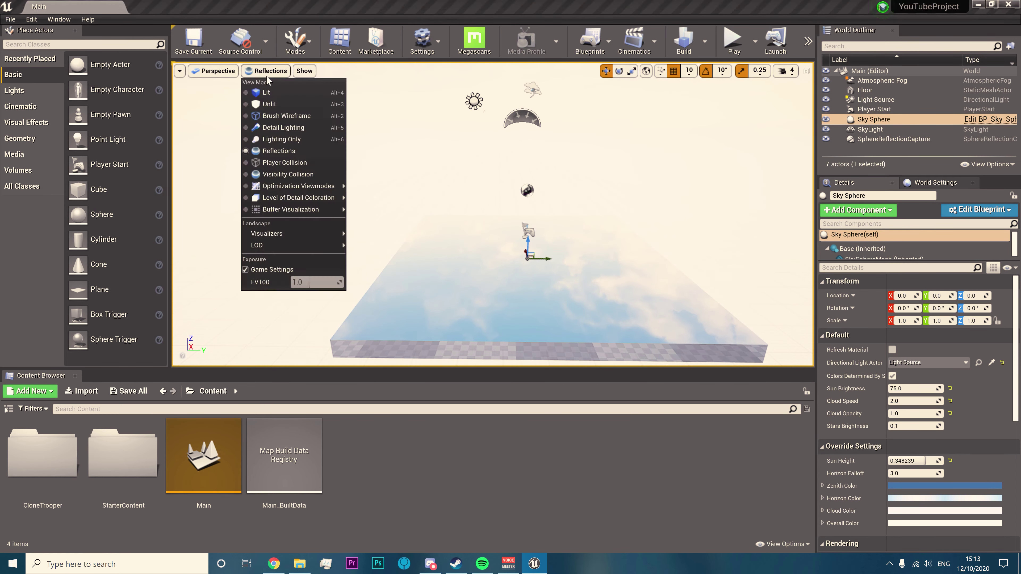
click(263, 163)
click(271, 71)
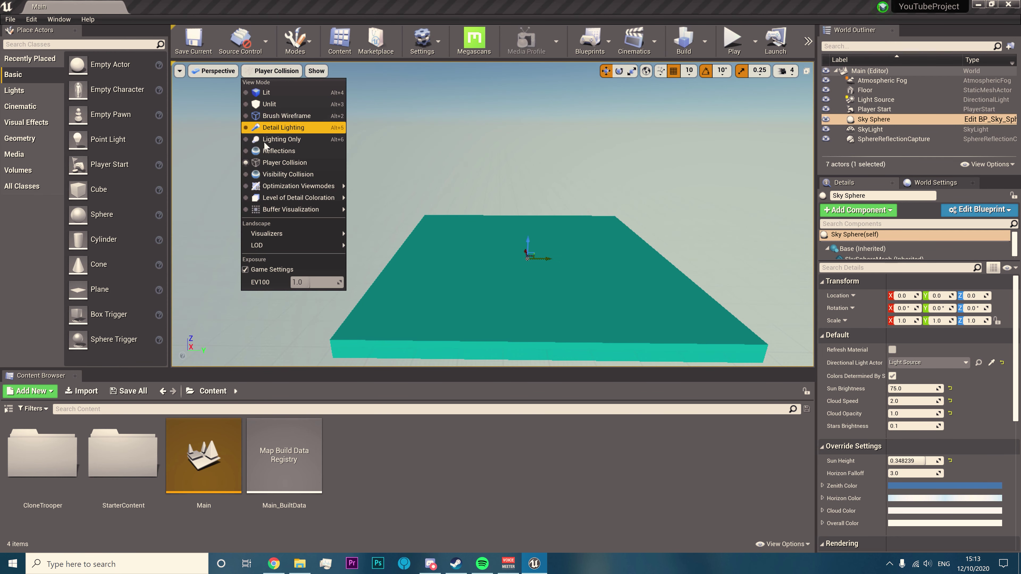
click(259, 173)
click(277, 70)
mouse_move(257, 186)
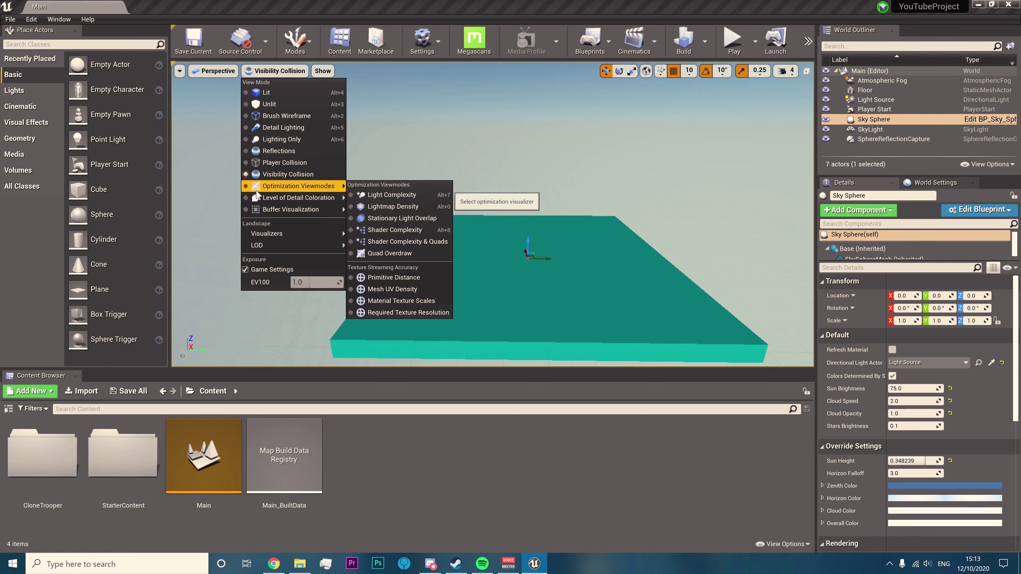
click(266, 92)
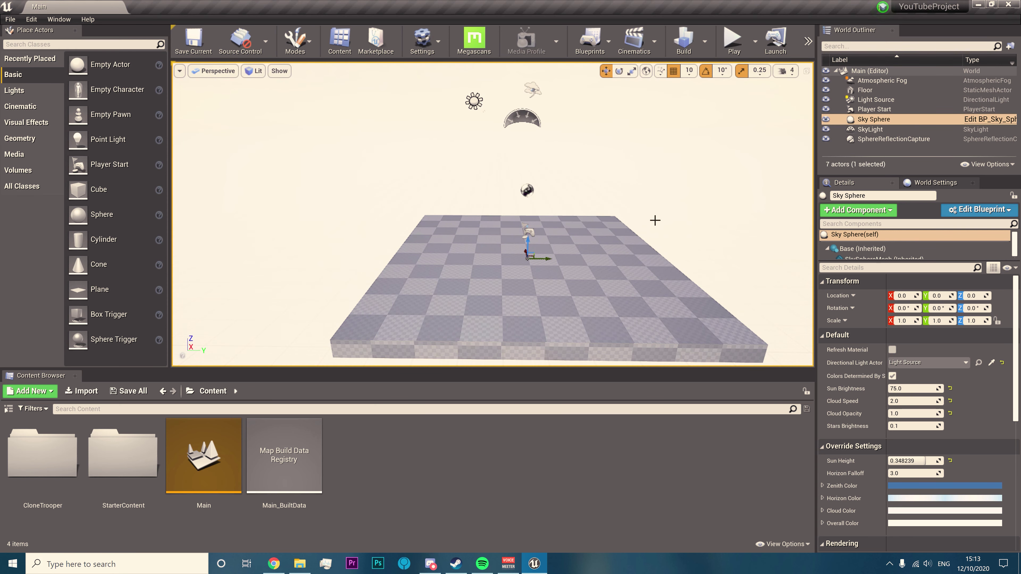
key(w)
mouse_move(655, 220)
right_down()
mouse_move(633, 232)
mouse_move(642, 230)
right_up()
key(s)
key(w)
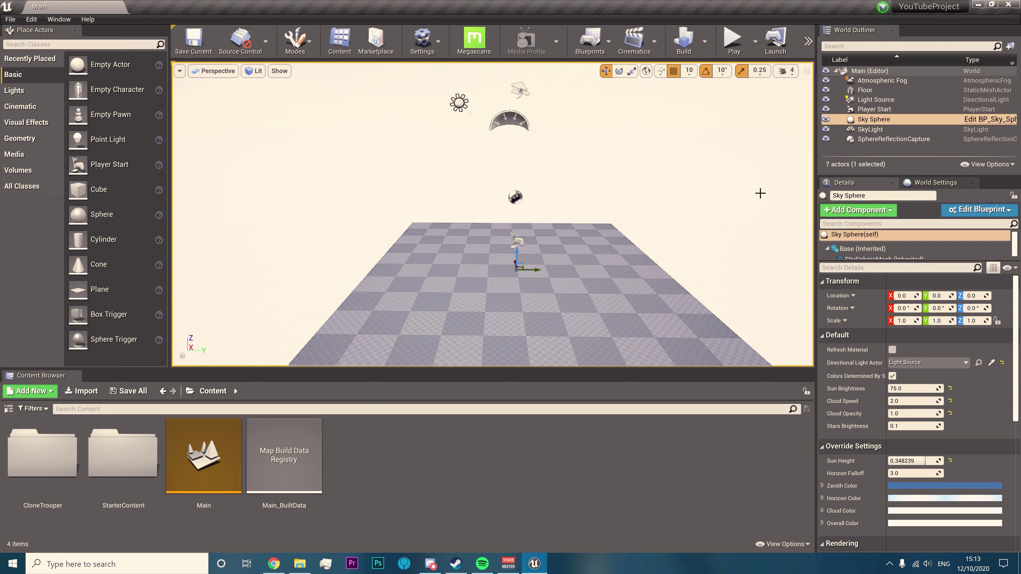
key(s)
right_drag(664, 211, 632, 237)
key(w)
key(d)
key(a)
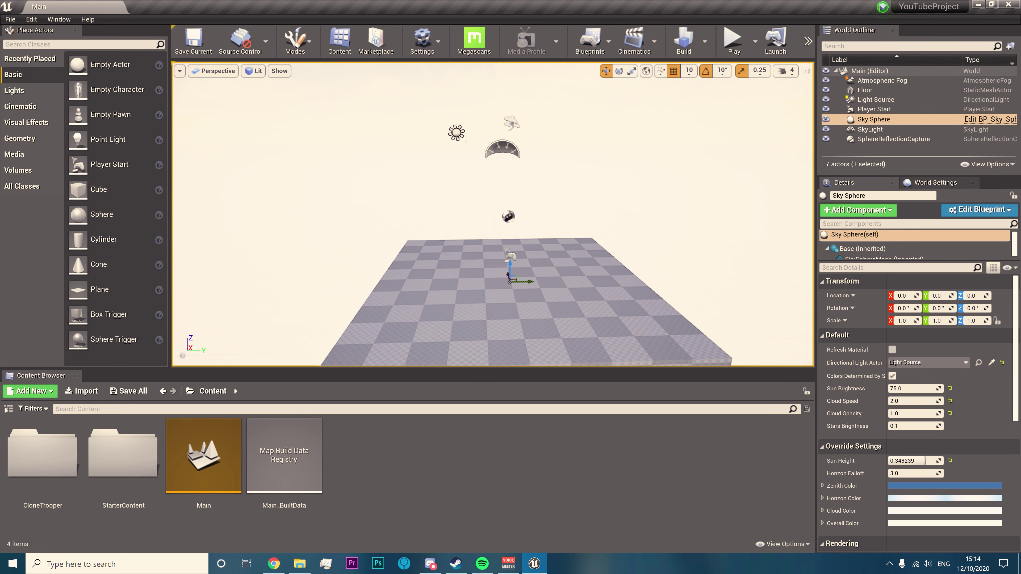
key(w)
right_drag(618, 233, 618, 233)
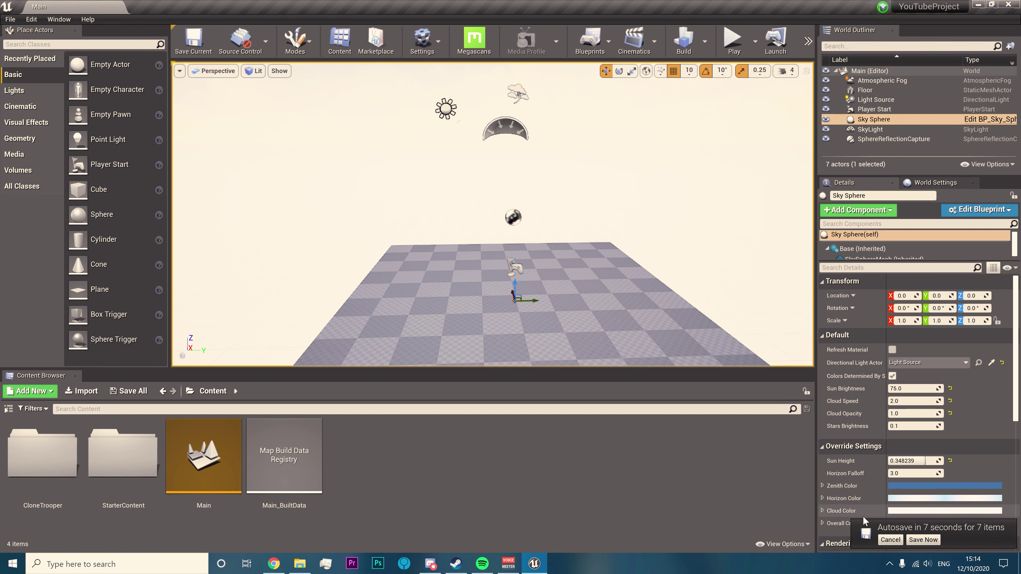
Save the current level and all modified CloneTrooper textures
click(911, 541)
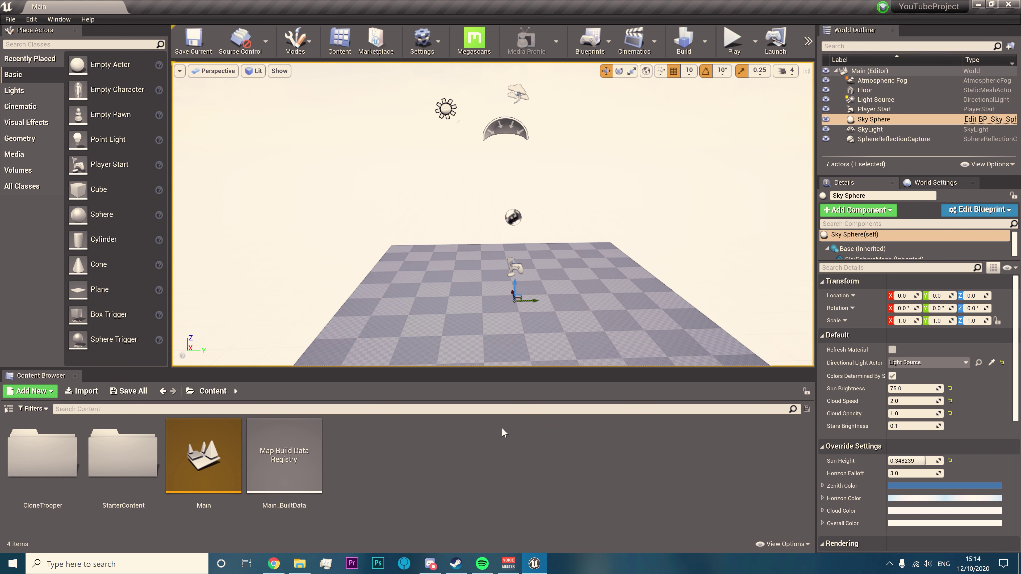
click(194, 42)
click(129, 391)
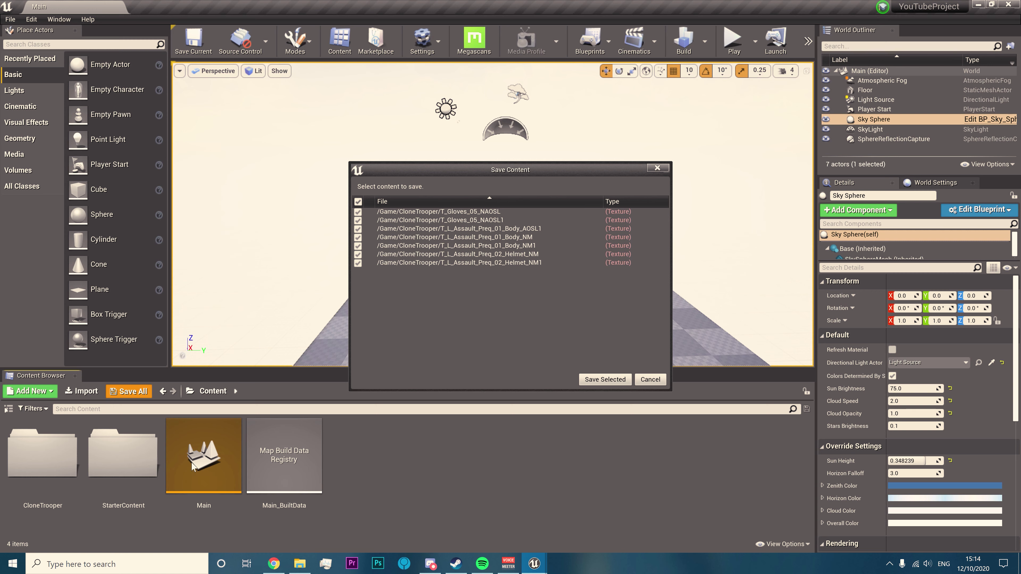
click(593, 385)
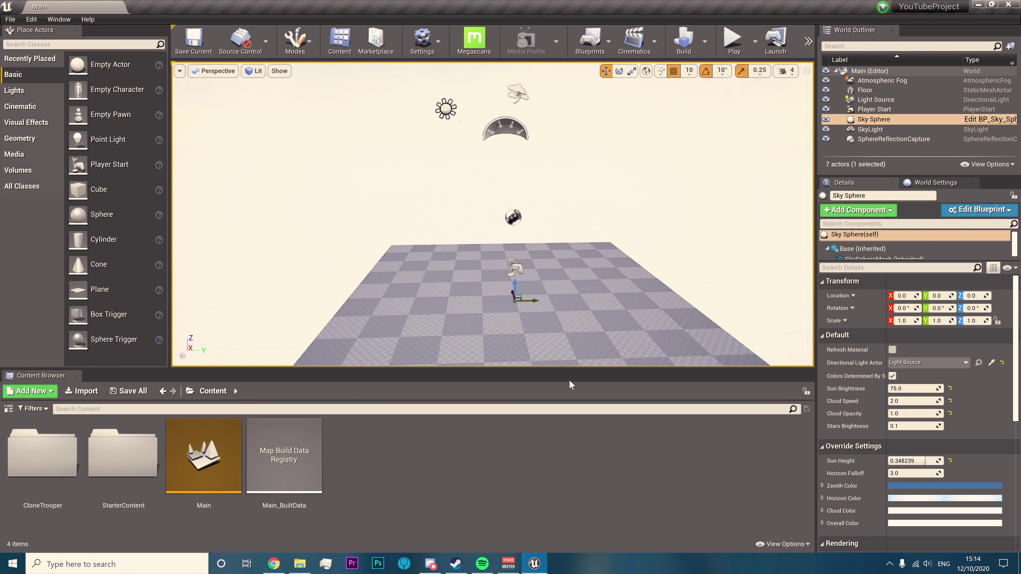